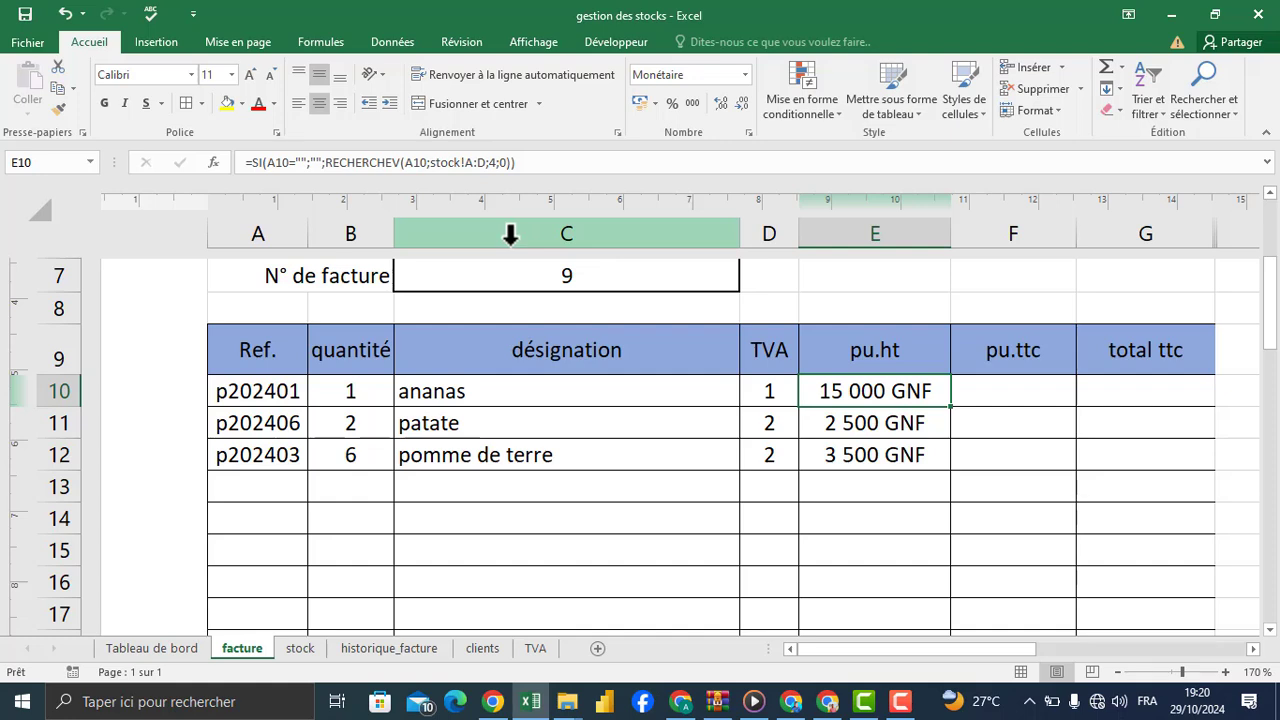
Step: Review the pu.ht lookup formula in E10 and the source prices in the stock sheet's Prix ht column
click(516, 162)
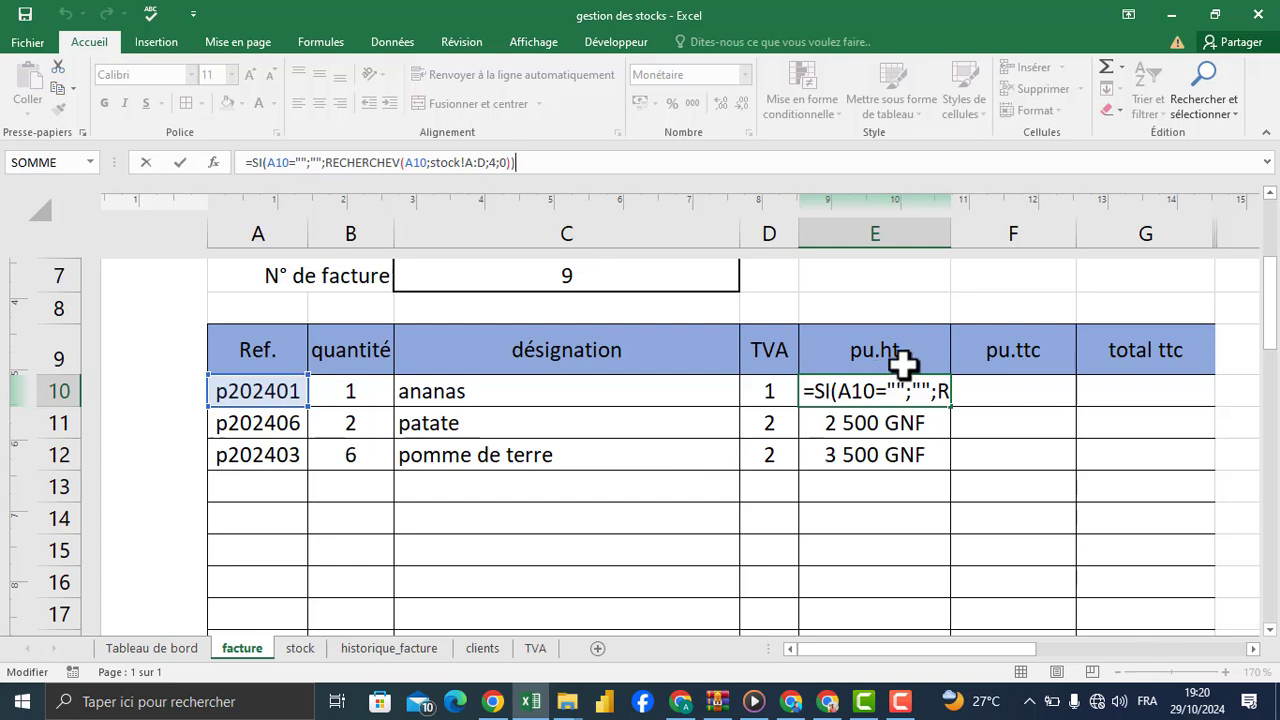
click(300, 650)
click(300, 652)
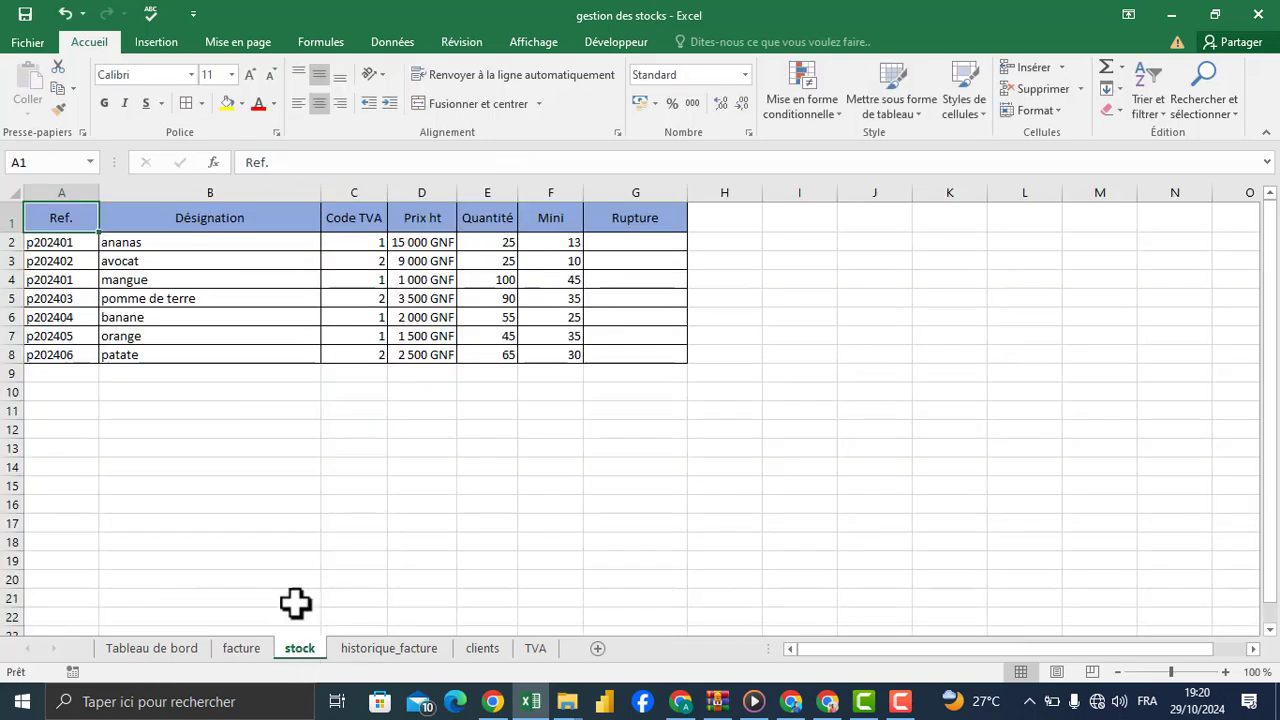
click(418, 240)
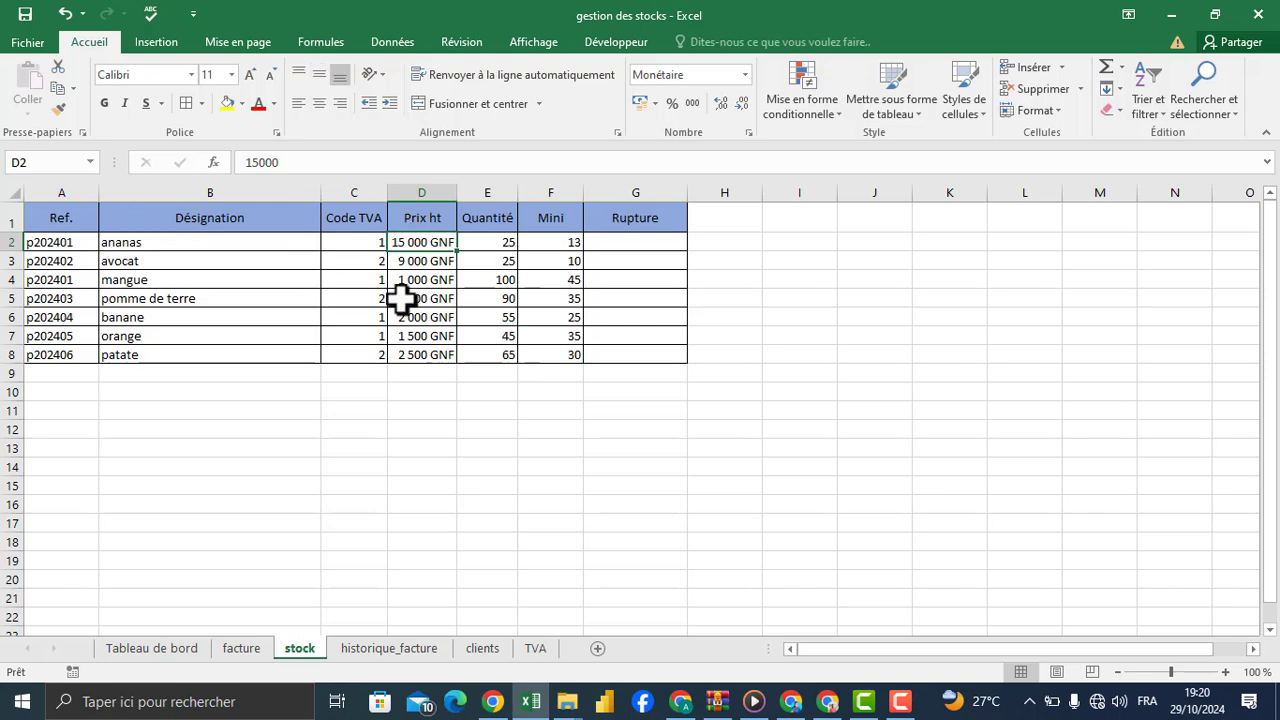
click(252, 646)
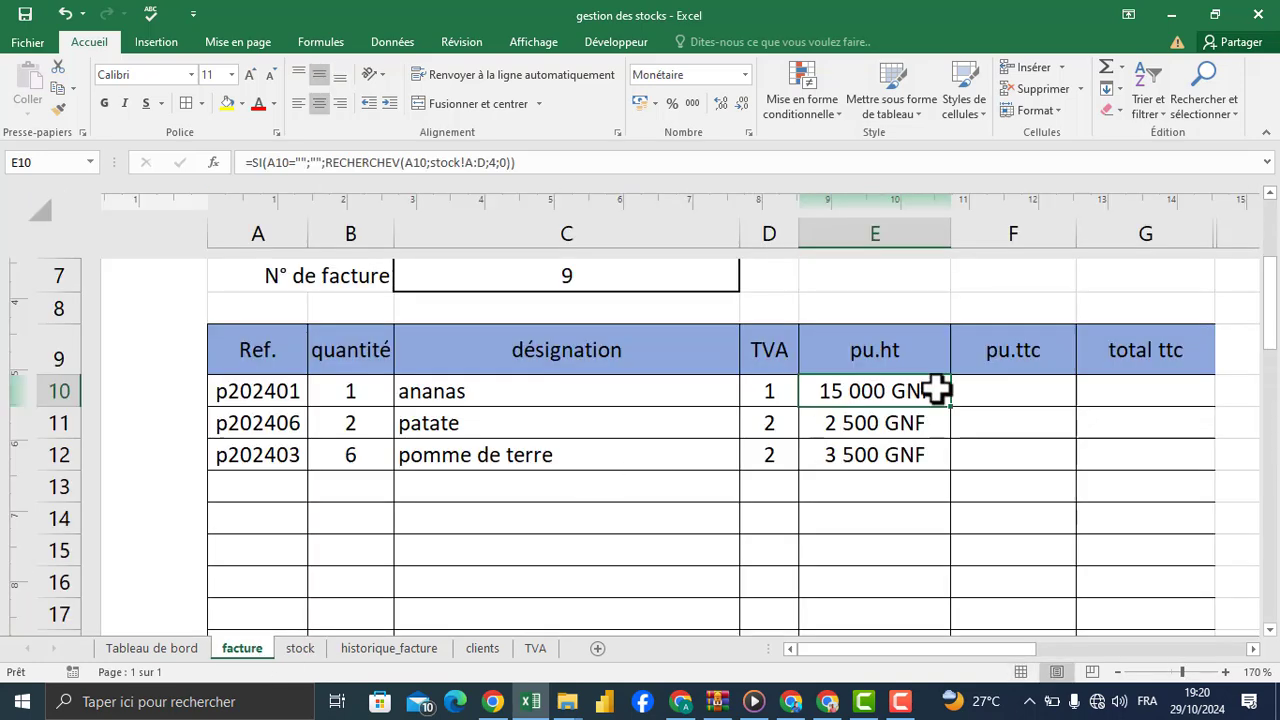
Step: Check the VAT codes and their rates on the TVA sheet, and return to the facture sheet
click(1026, 386)
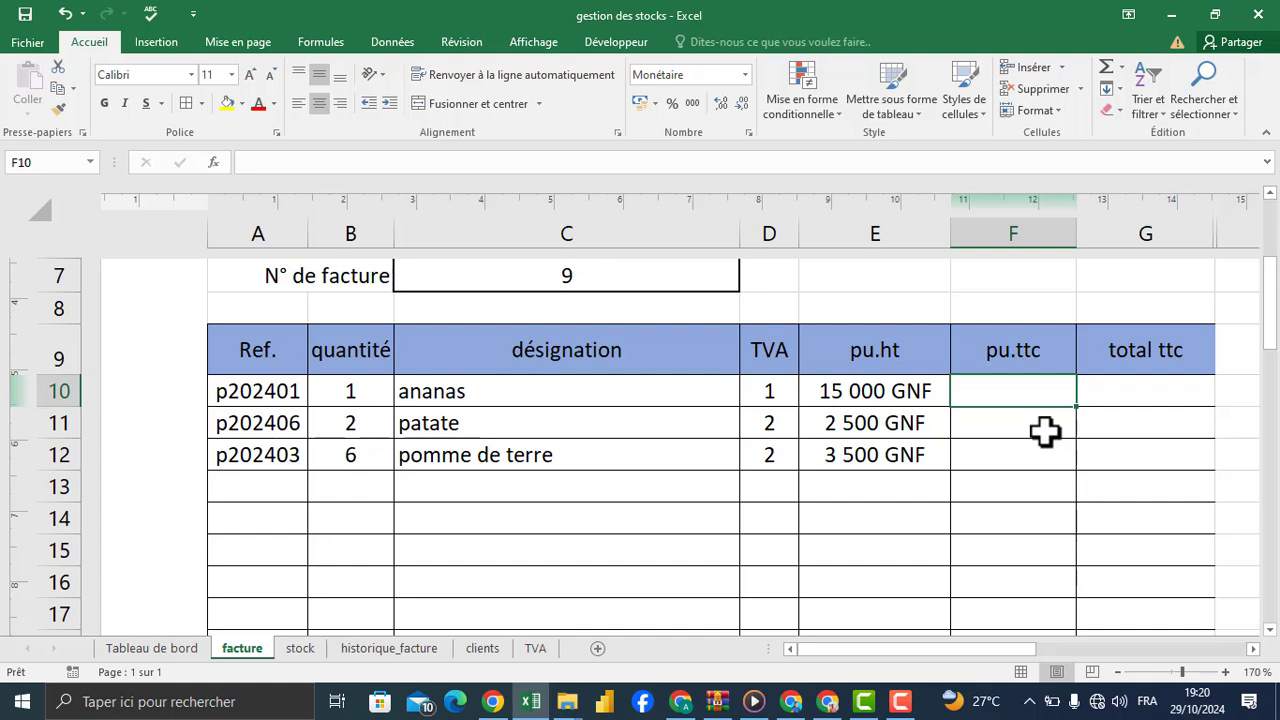
click(535, 649)
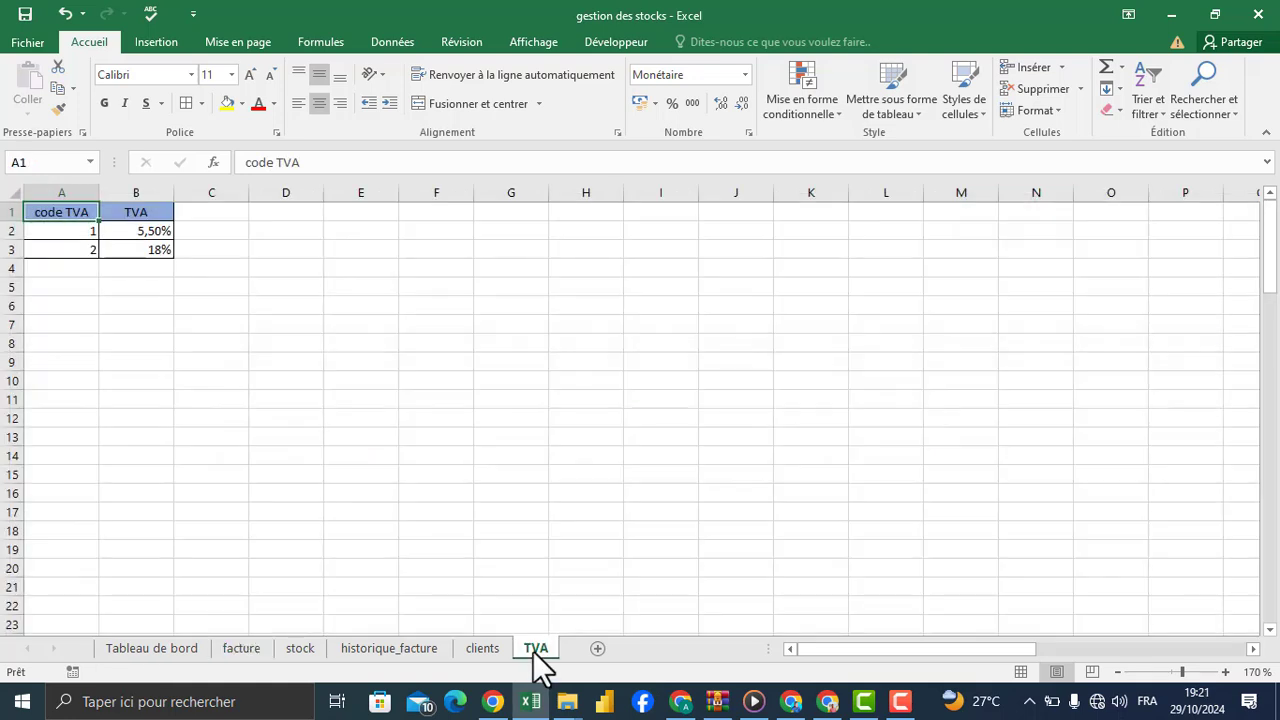
click(66, 233)
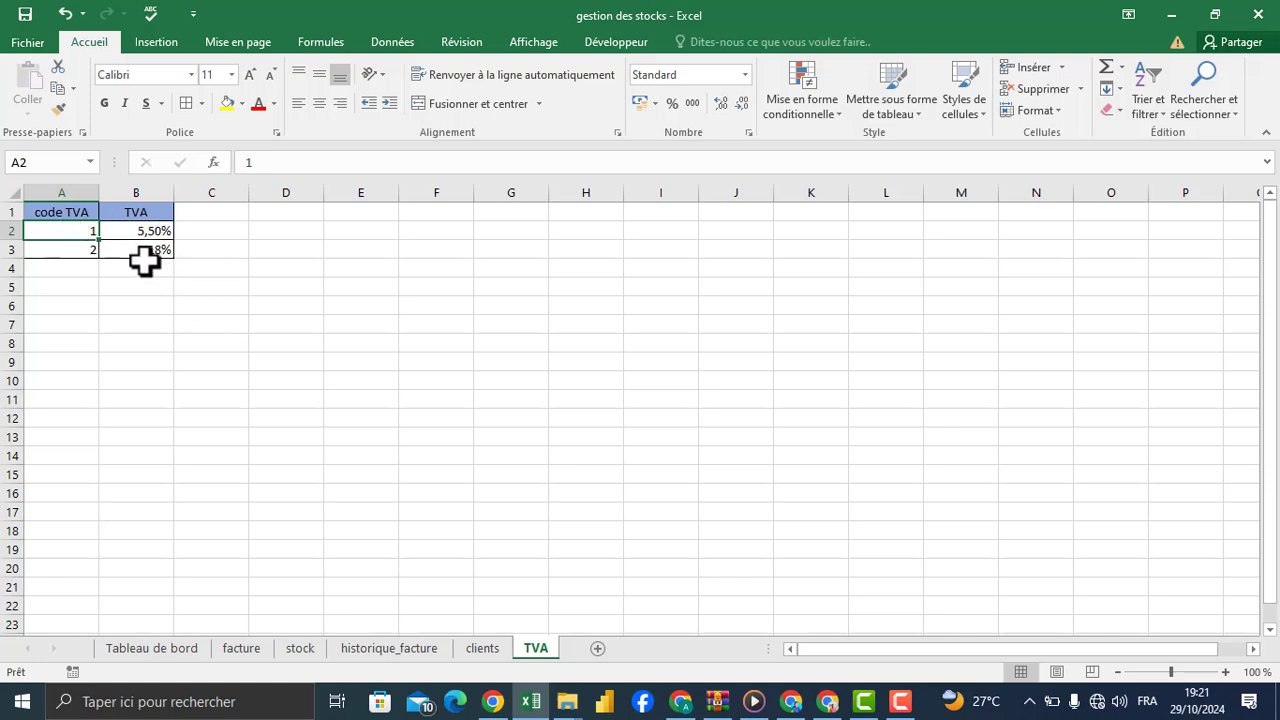
click(262, 646)
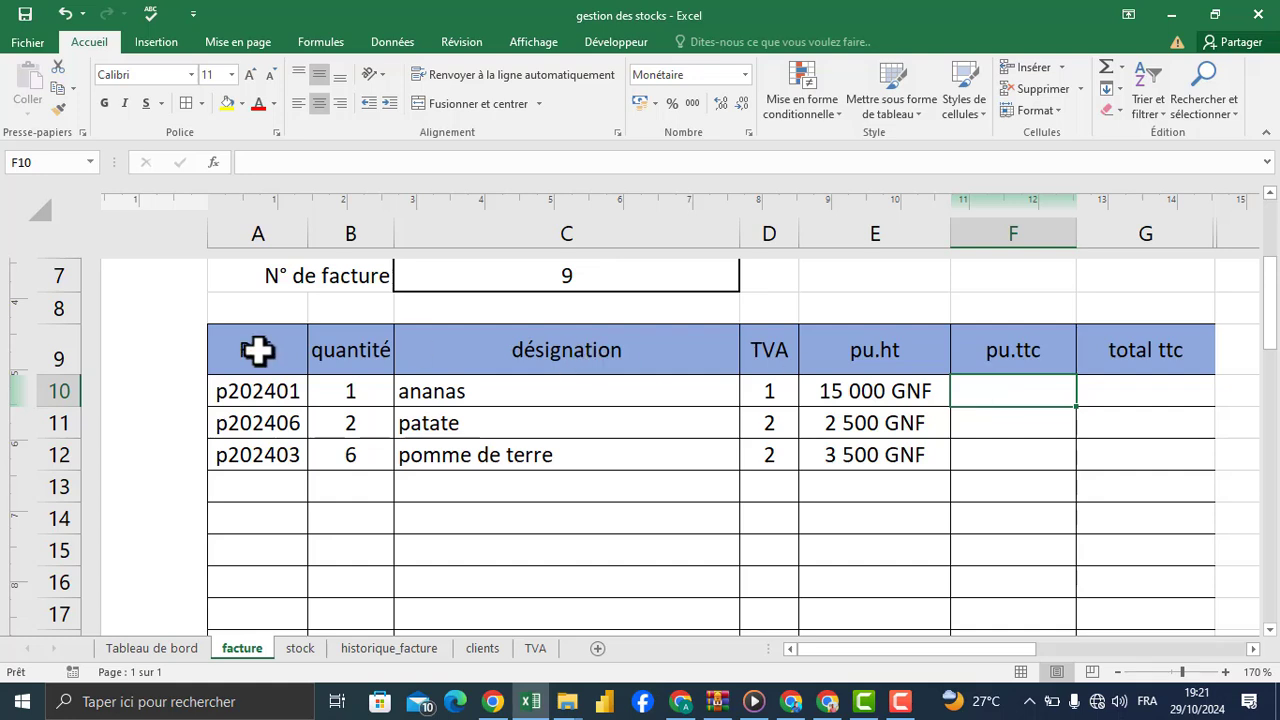
Step: Clear the reference in A10 of the invoice and choose p202401 again from its list
click(252, 385)
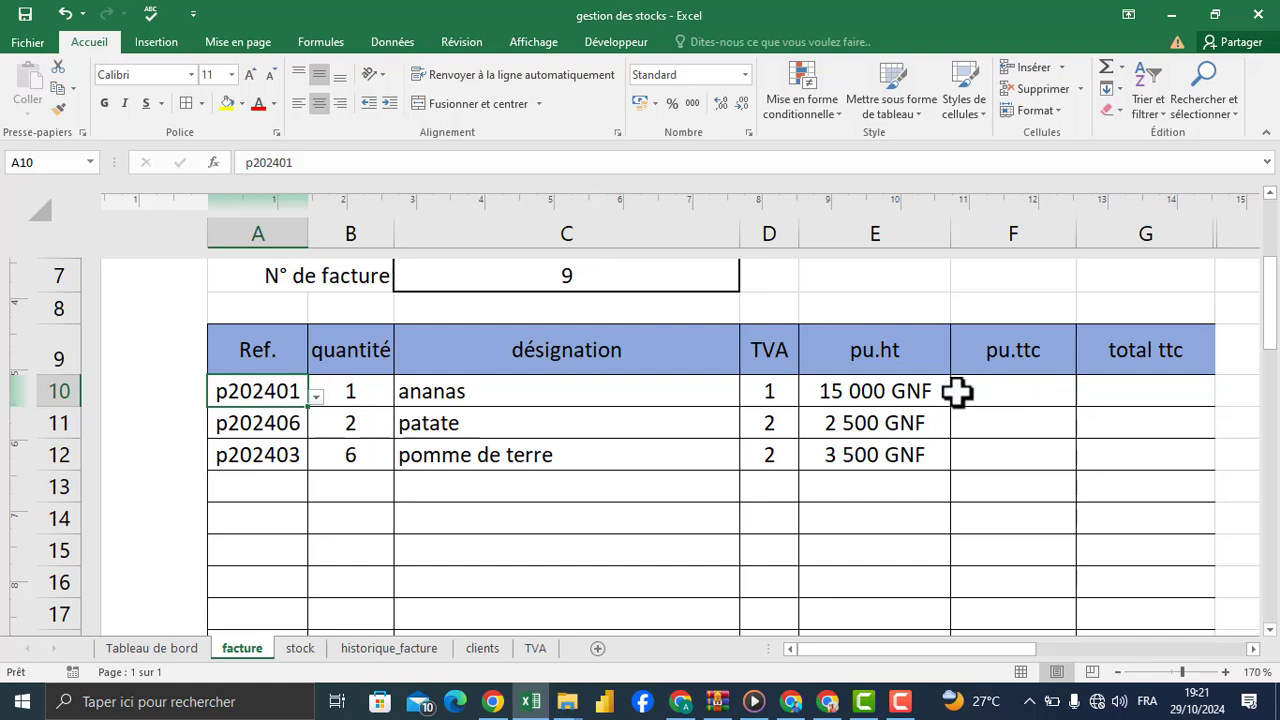
key(Delete)
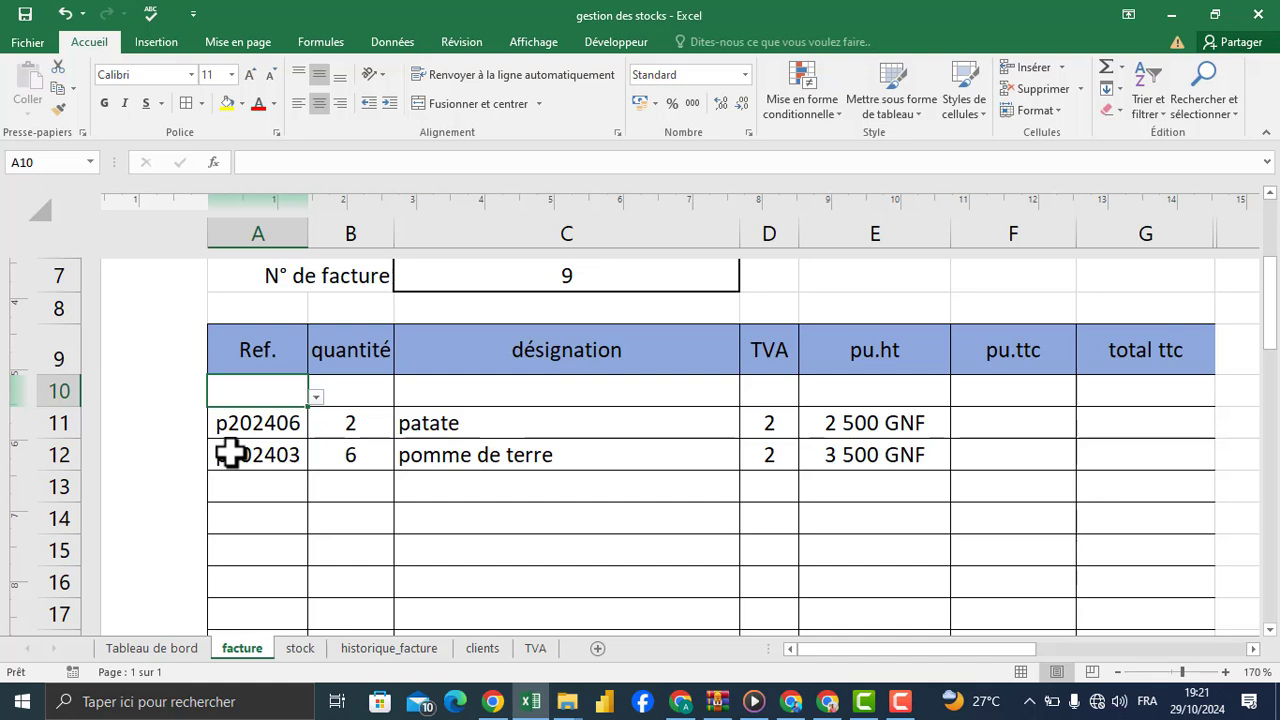
click(315, 397)
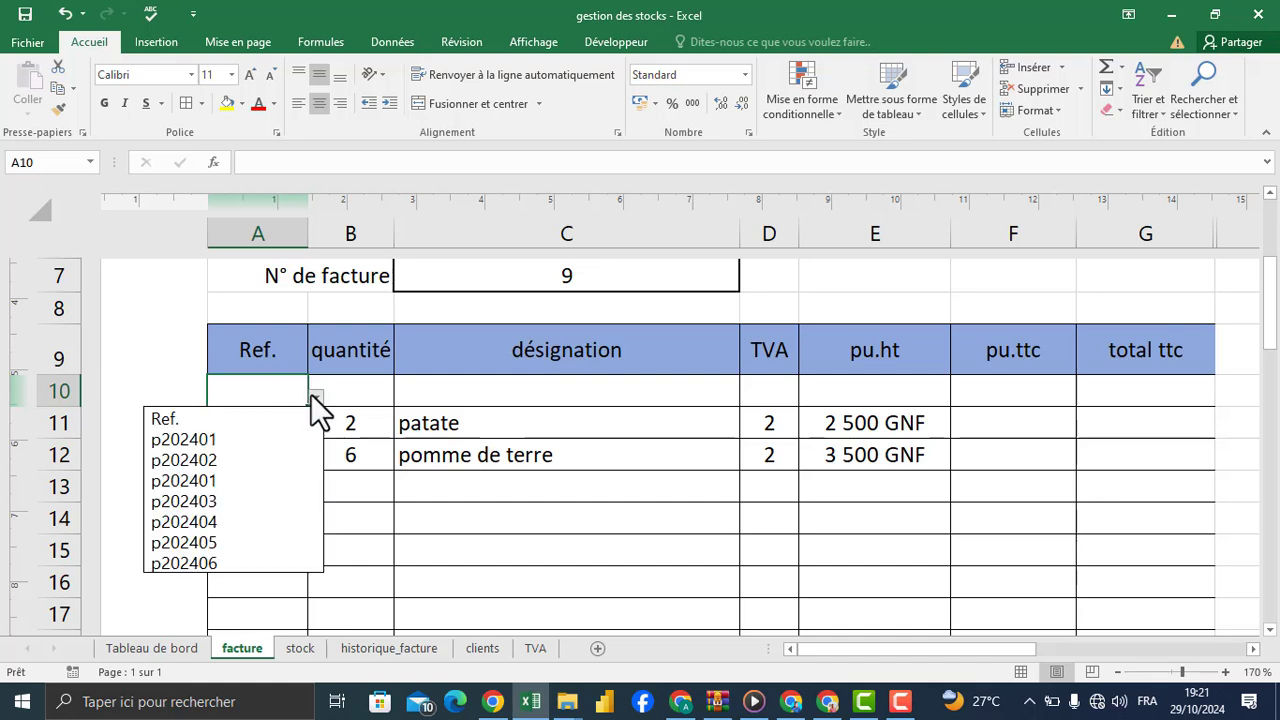
click(222, 480)
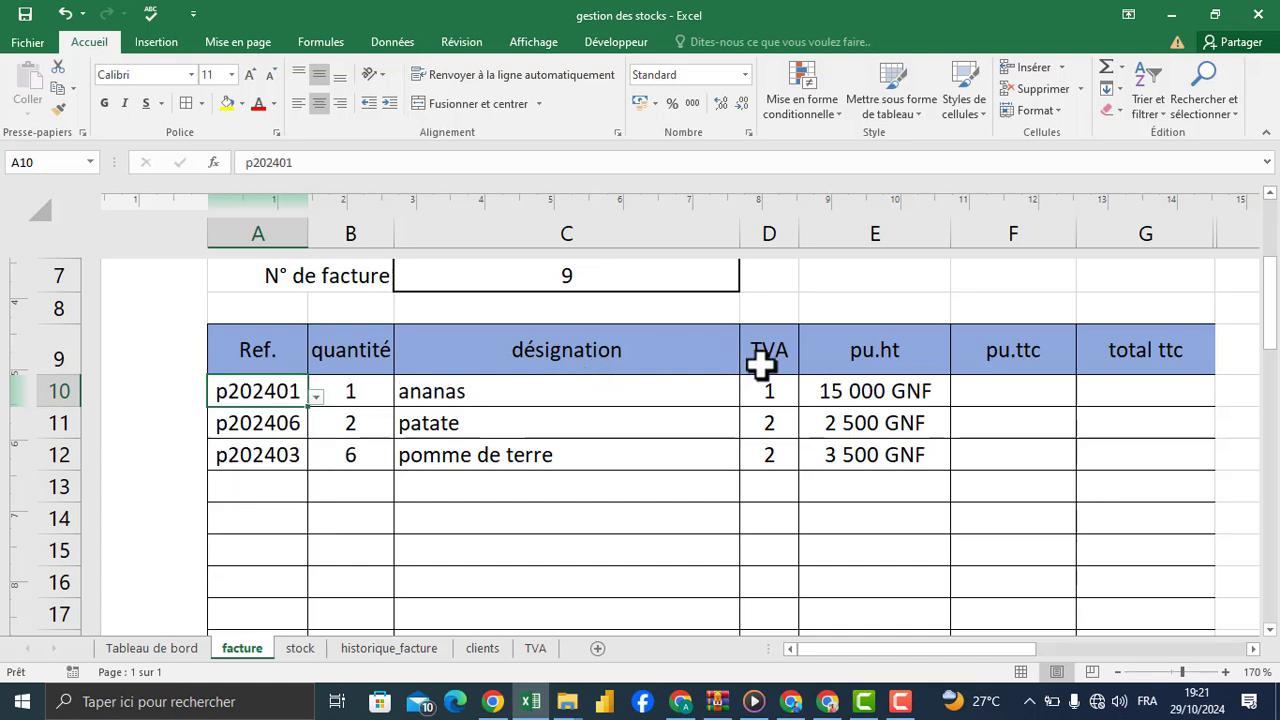
Step: Start a SI formula in F10 that returns an empty text when A10 is empty: =SI(A10="";"";
click(1031, 396)
text(=)
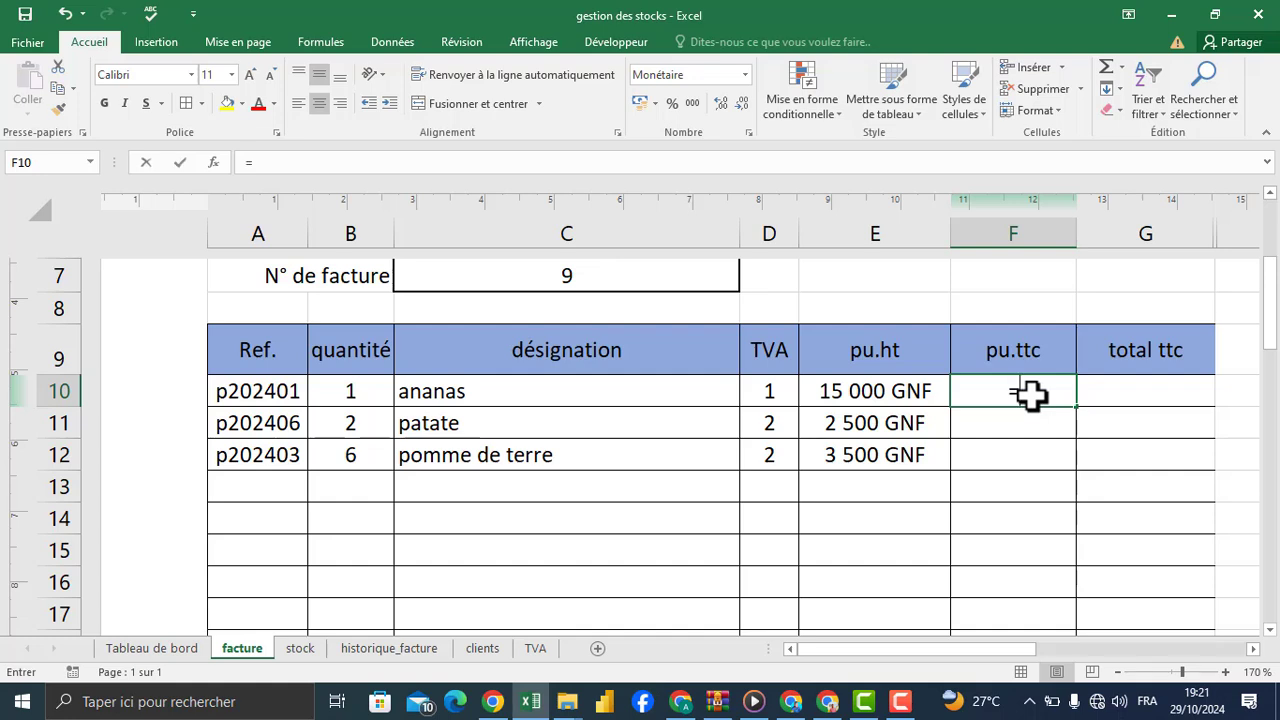
text(si)
key(Tab)
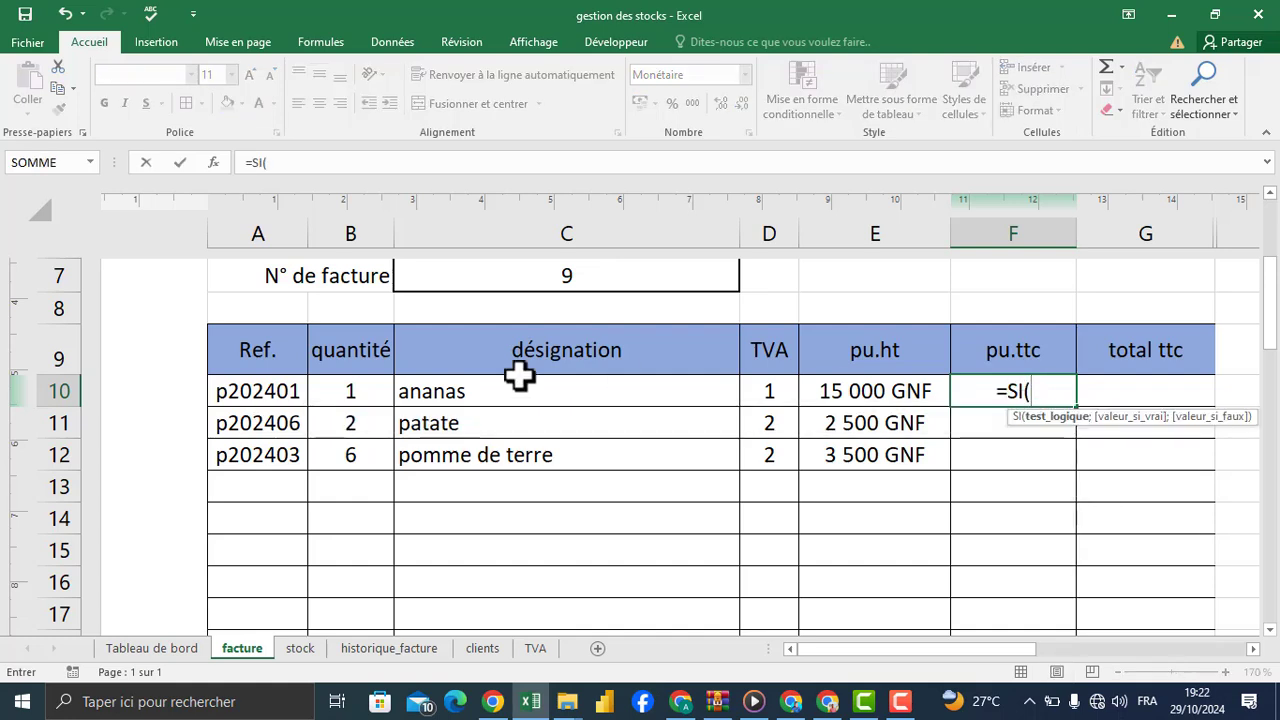
click(258, 395)
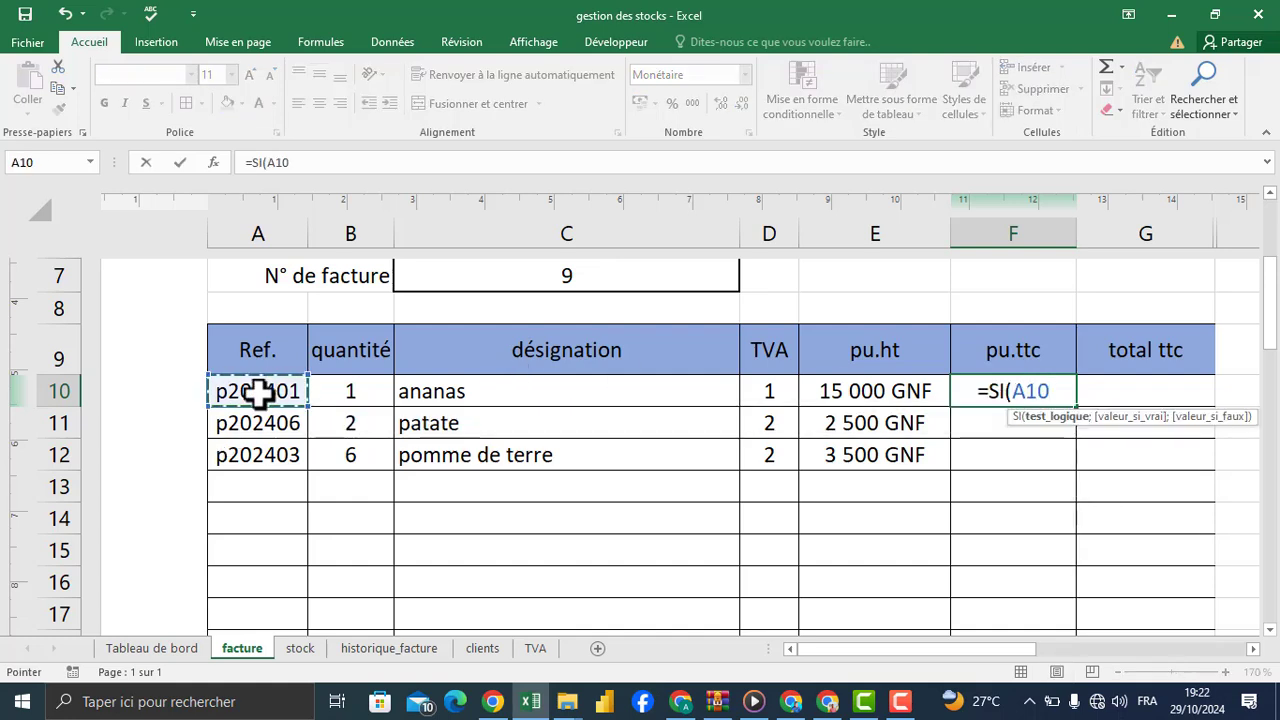
text(="")
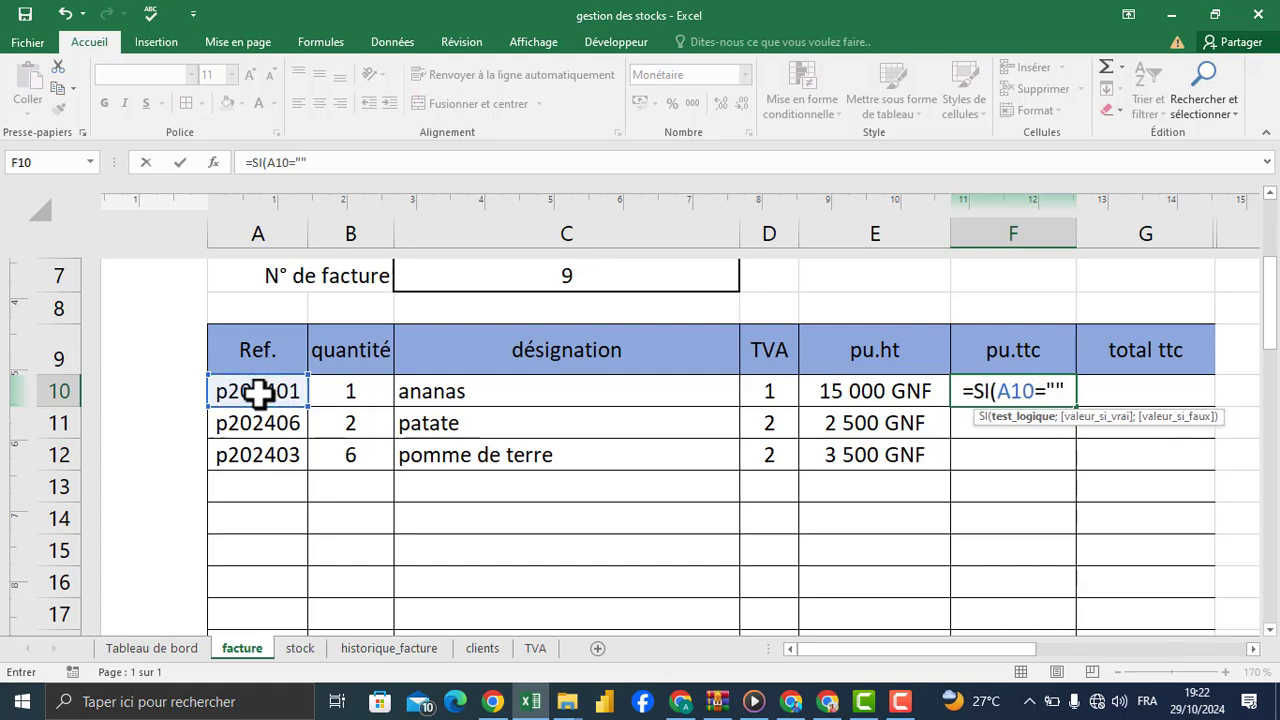
text(;"")
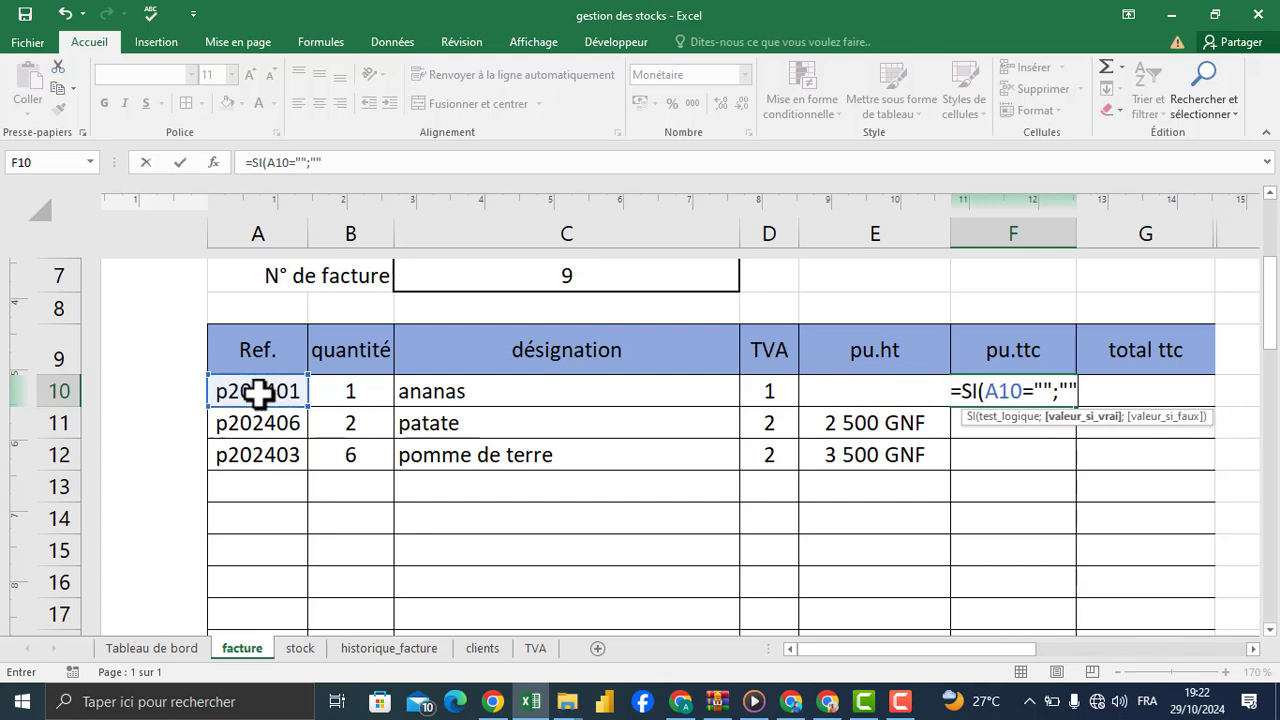
text(;)
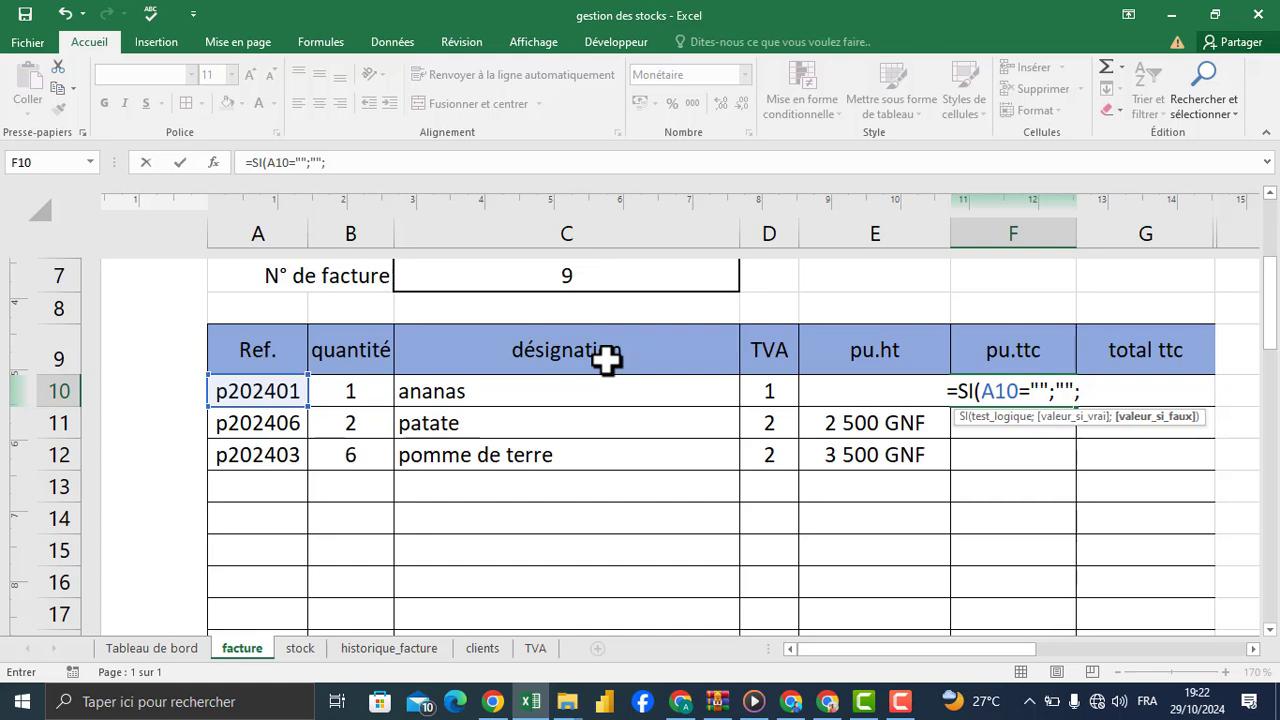
Step: Add RECHERCHEV as the SI formula's value-if-false argument, using the TVA code in D10 as the lookup value
text(rec)
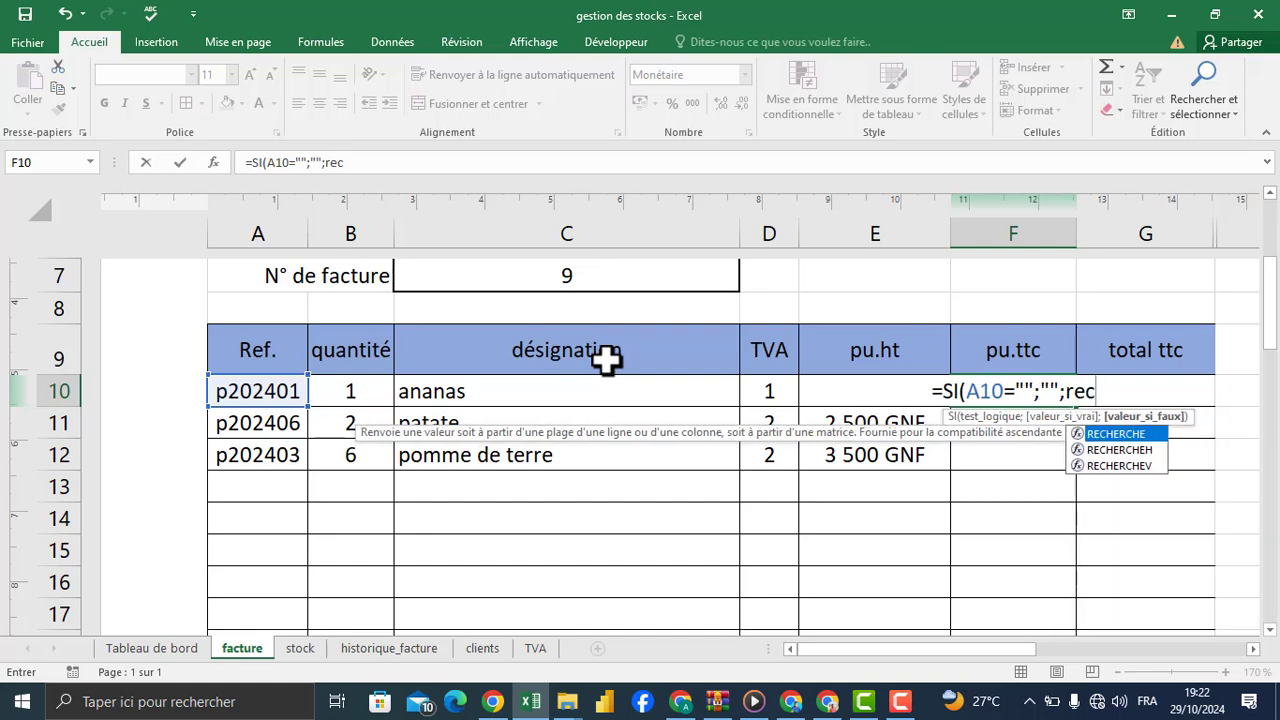
key(Down)
key(Down)
key(Tab)
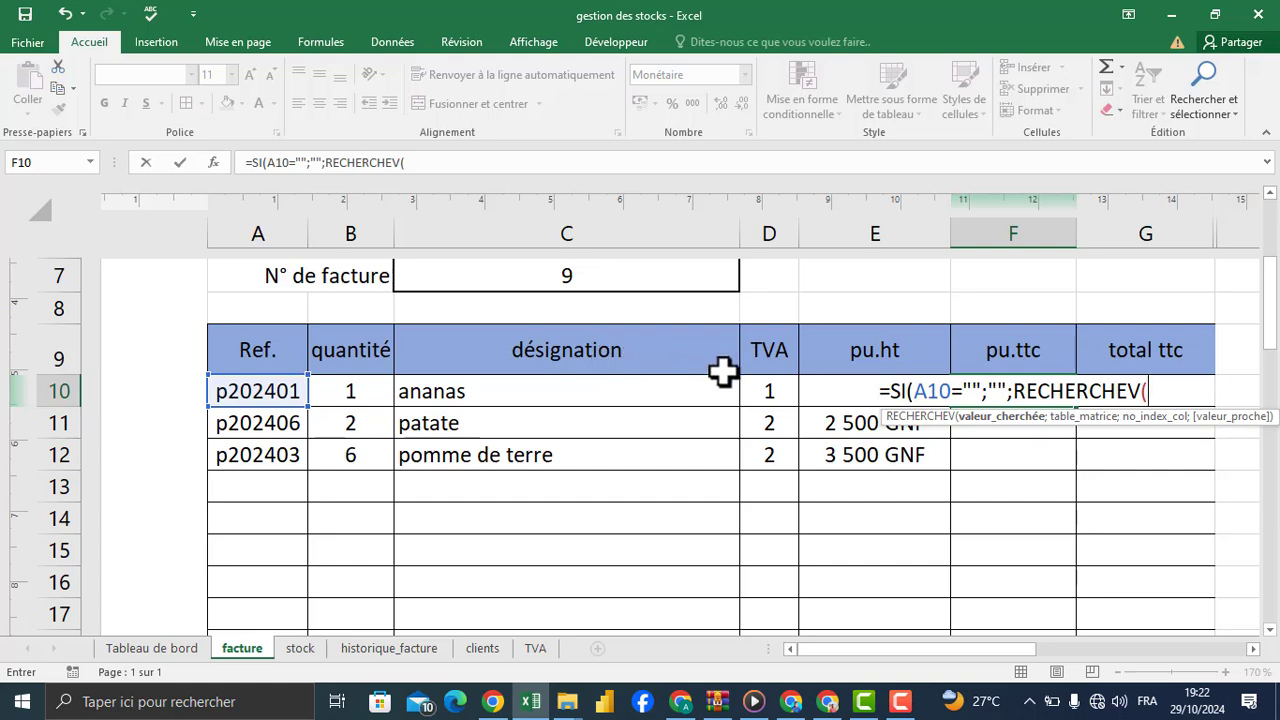
click(769, 389)
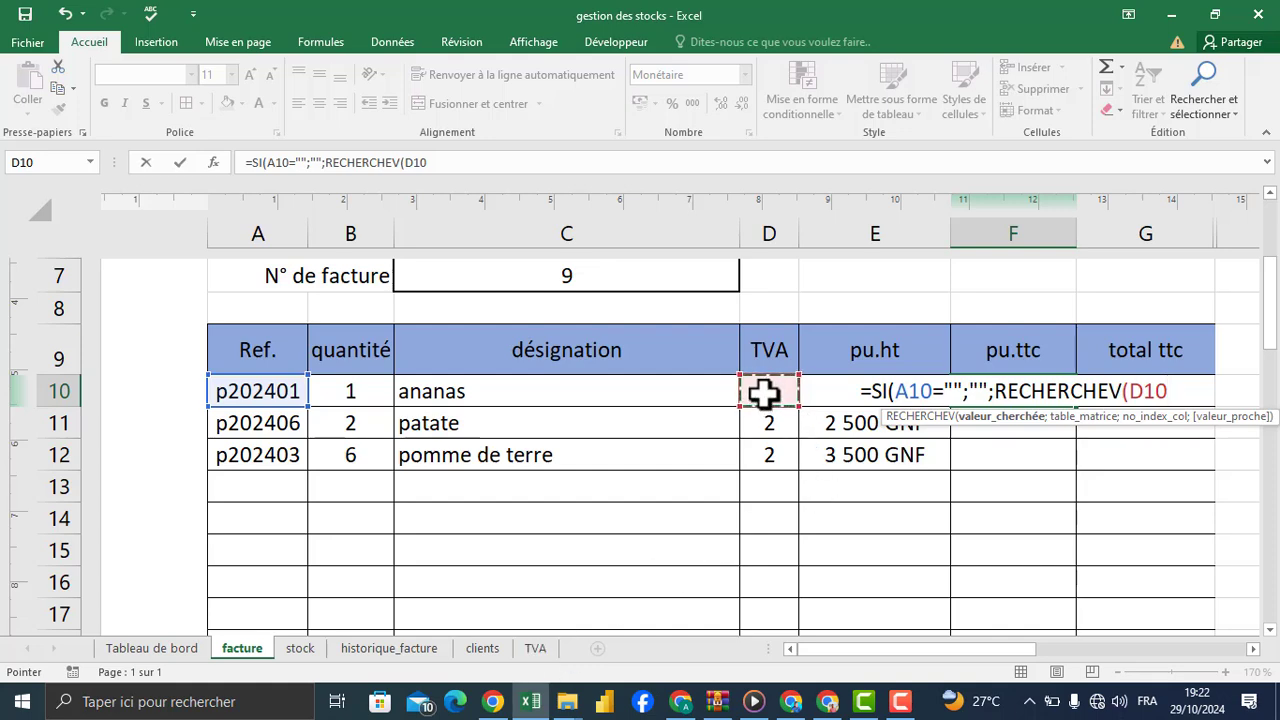
text(;)
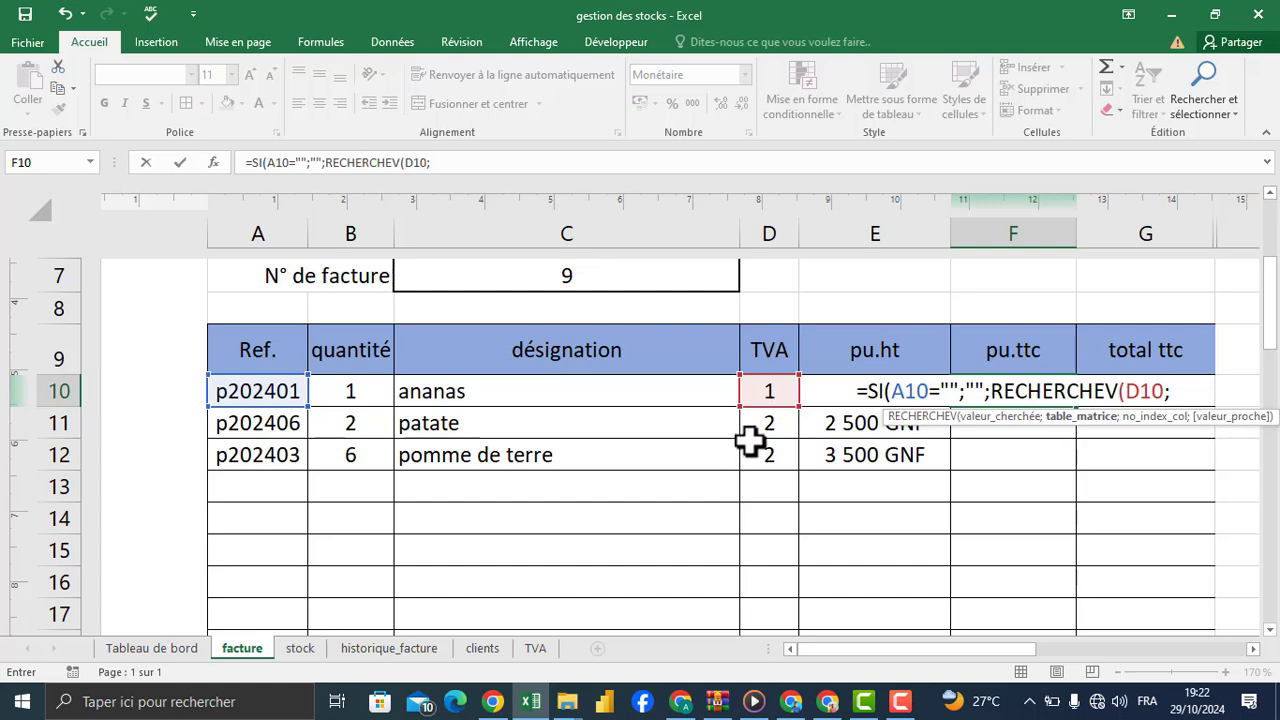
Step: Set the lookup table to A1:B3 on the TVA sheet and make it absolute as TVA!$A$1:$B$3
click(537, 650)
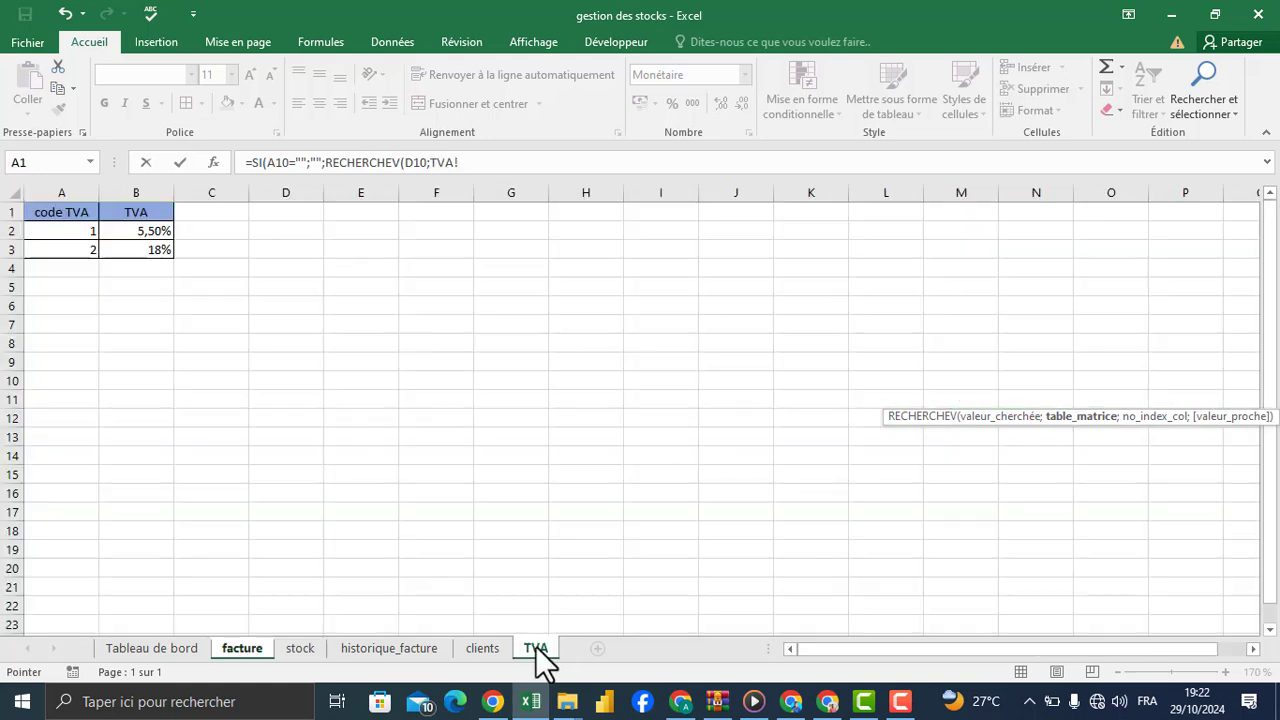
drag(60, 200, 134, 206)
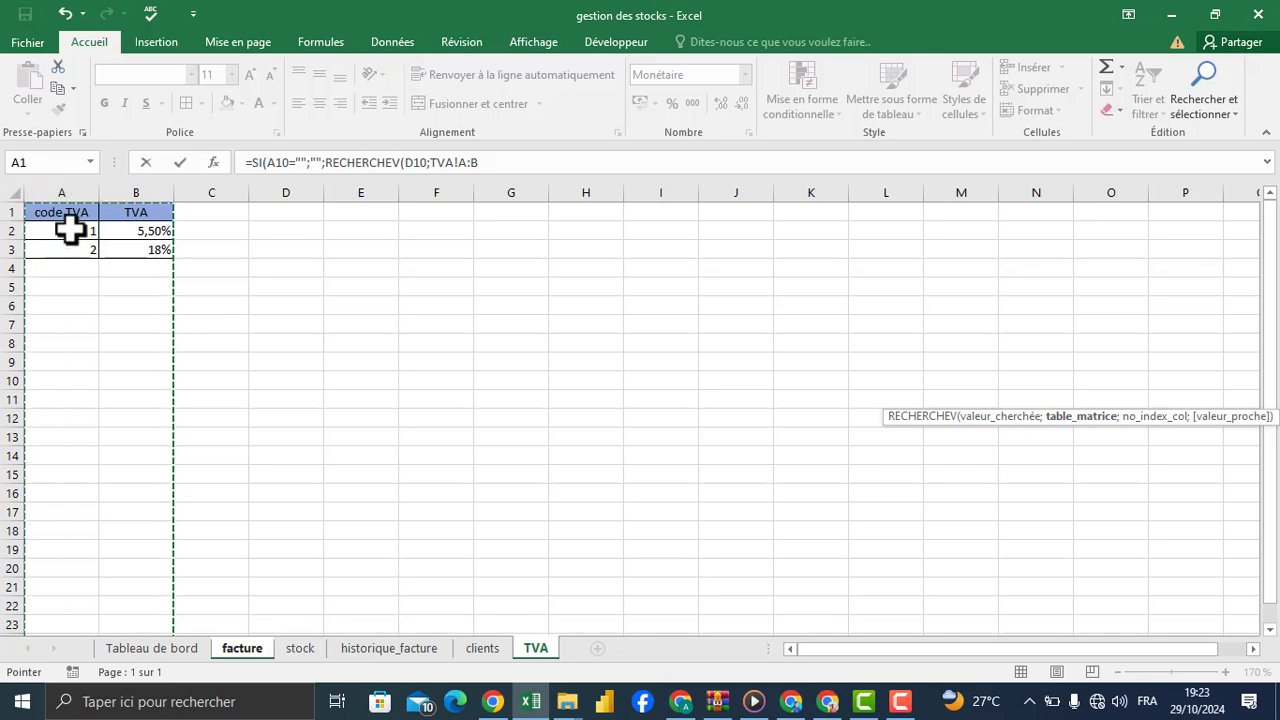
drag(63, 214, 145, 228)
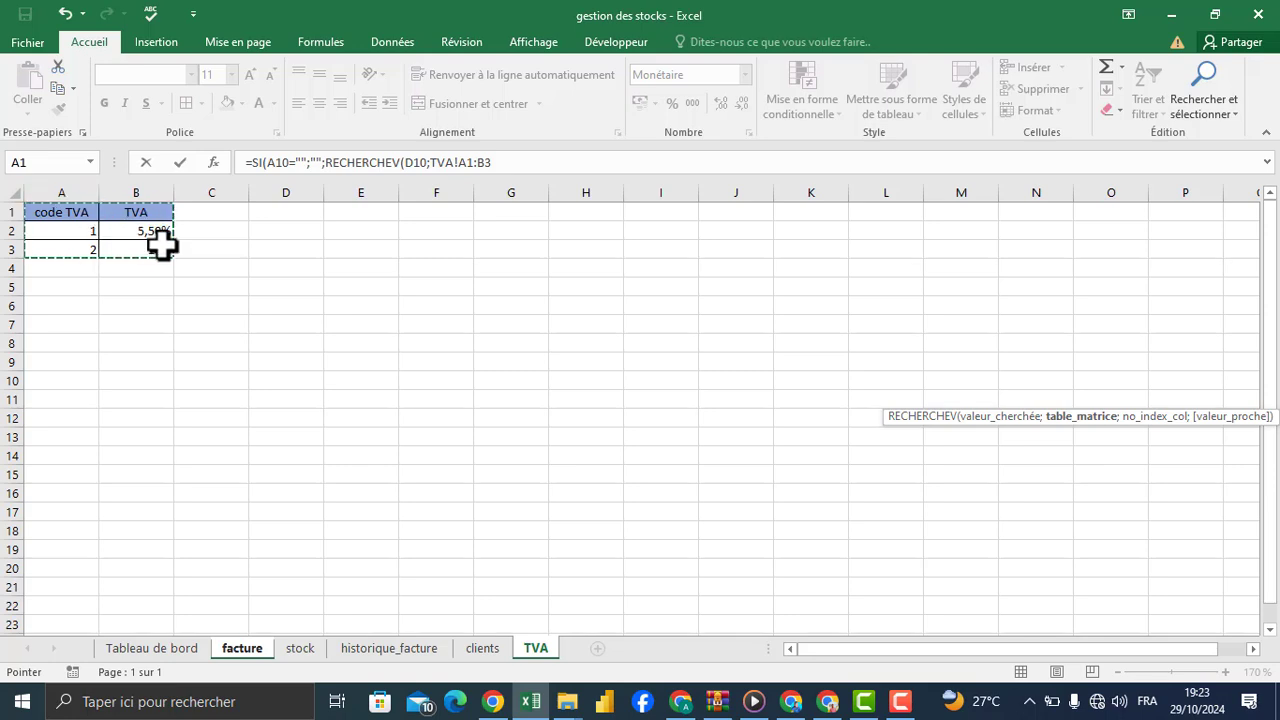
click(500, 165)
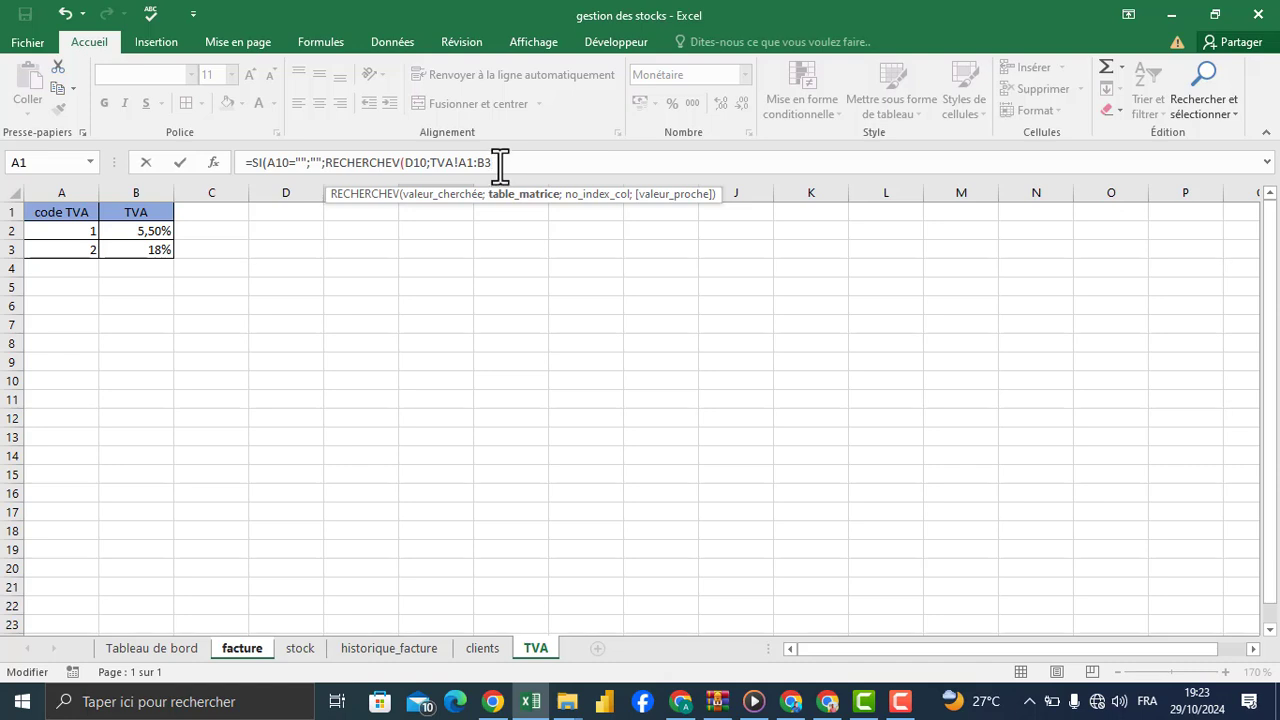
key(F4)
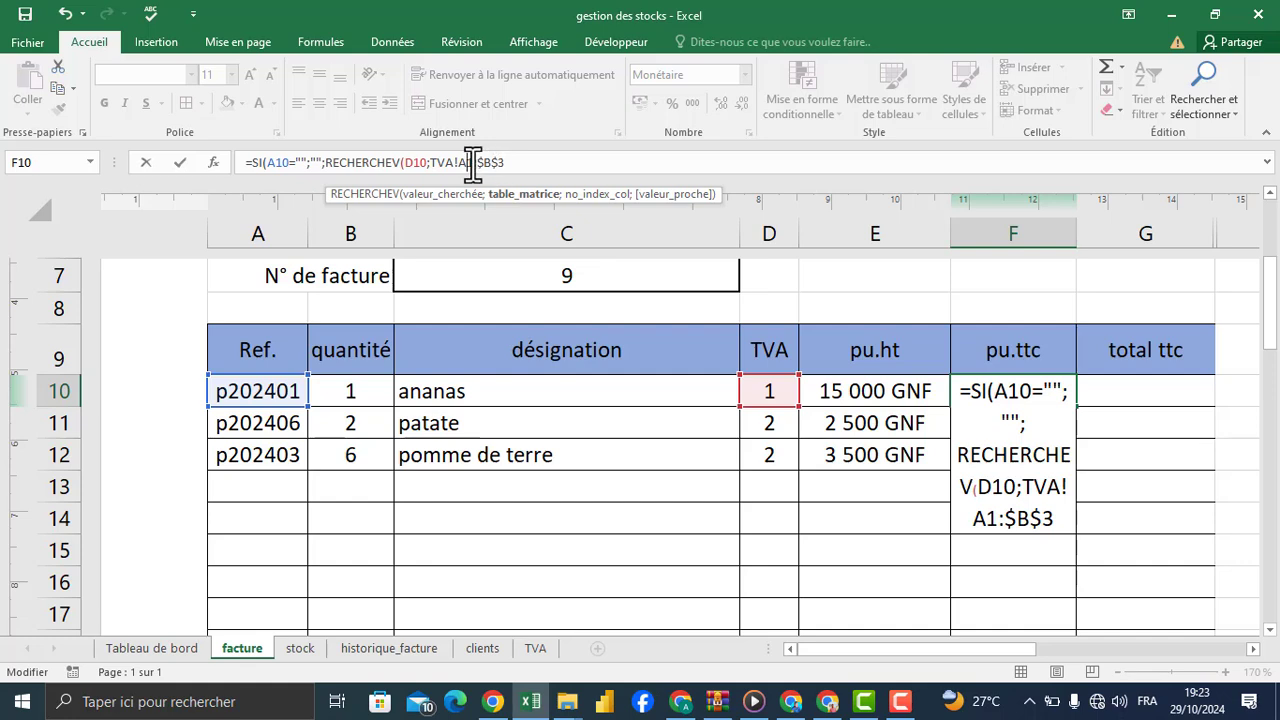
click(468, 162)
key(F4)
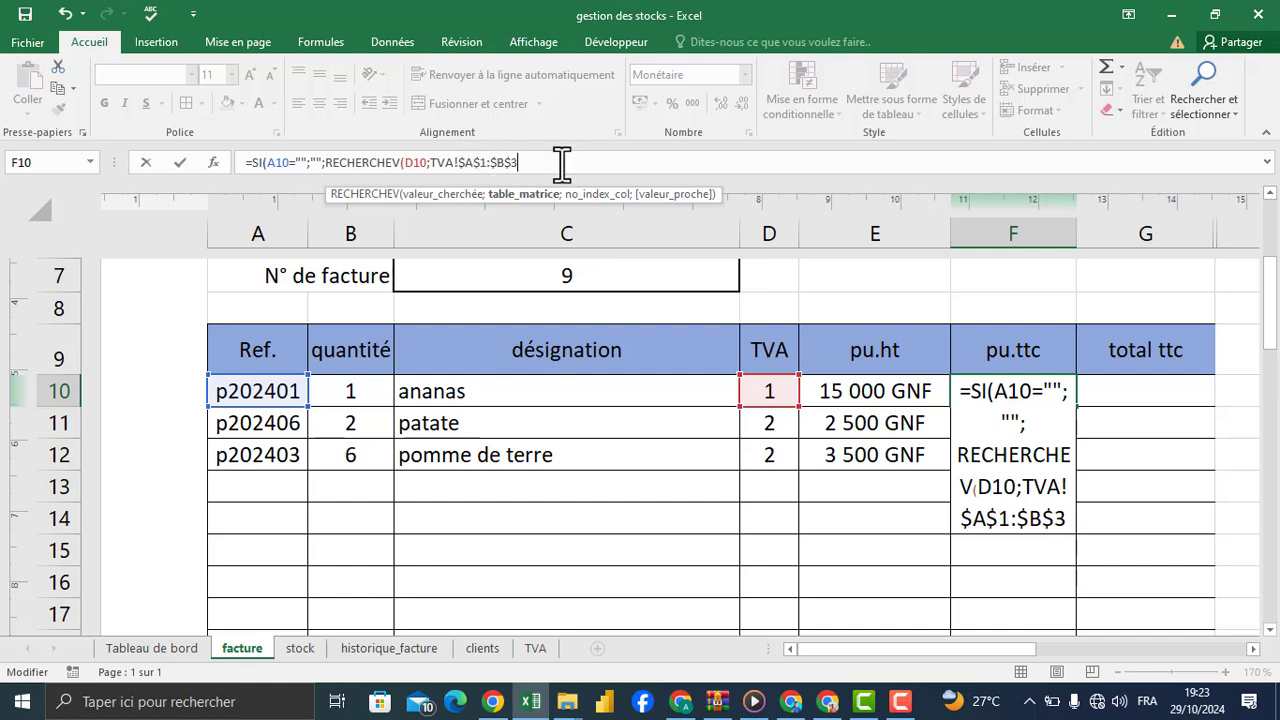
Step: Set the RECHERCHEV column index to 2, removing the stray TVA! sheet reference from that argument
text(;)
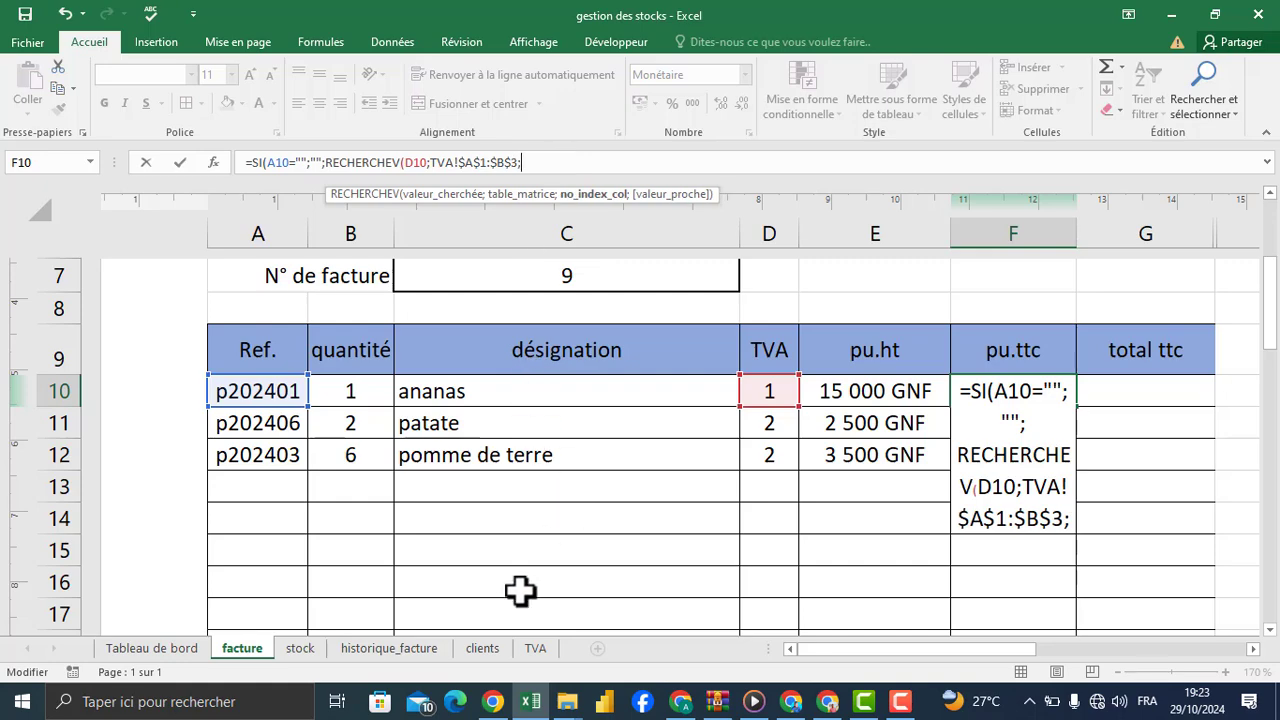
mouse_move(566, 702)
click(535, 648)
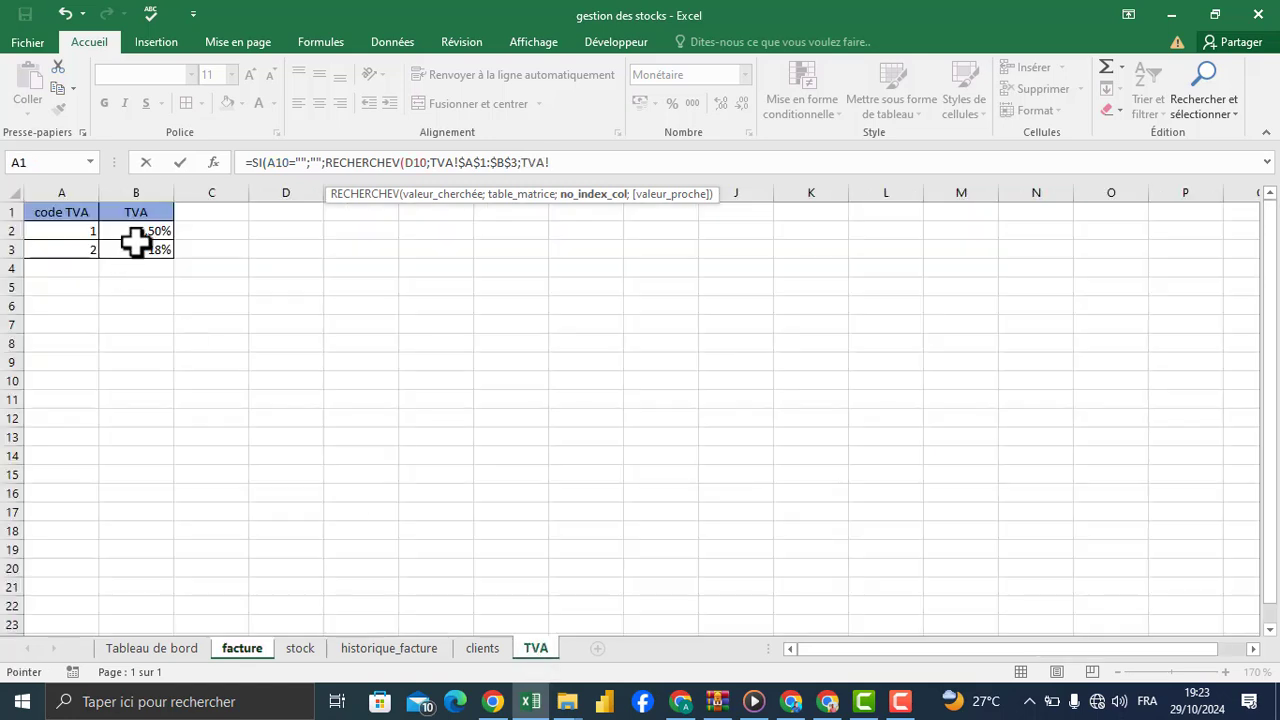
key(BackSpace)
key(BackSpace)
key(BackSpace)
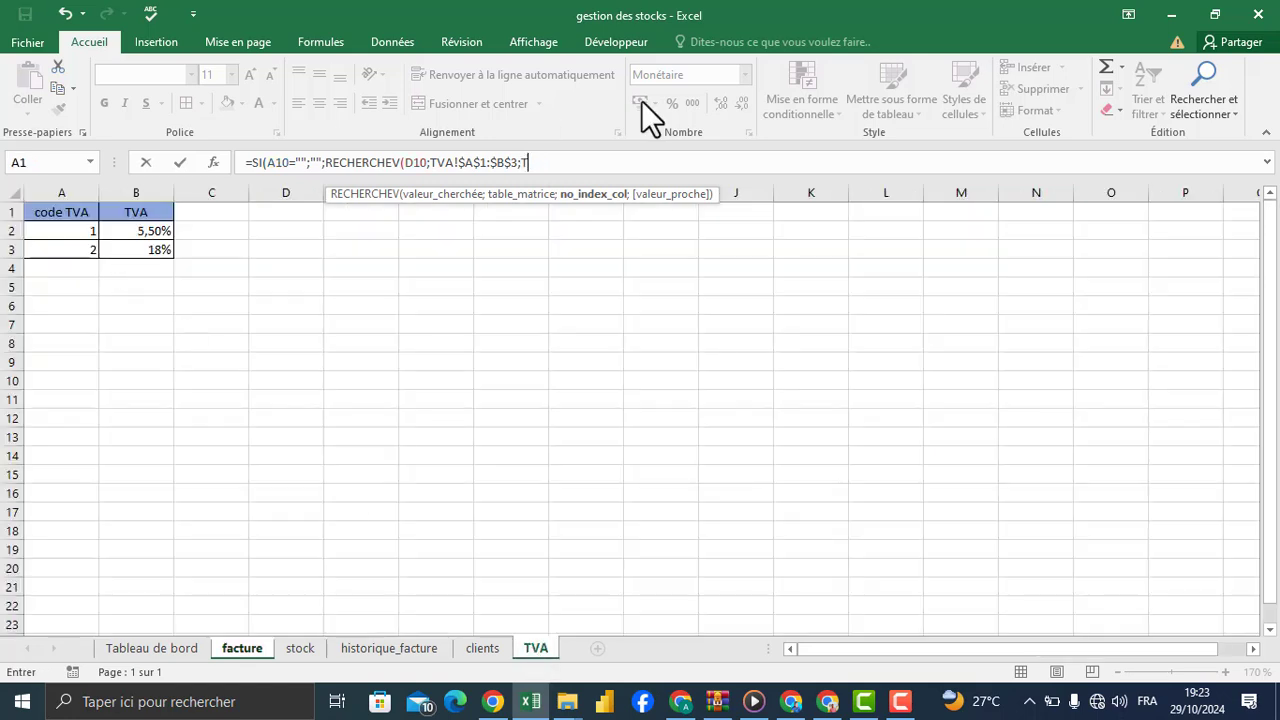
key(BackSpace)
text(2)
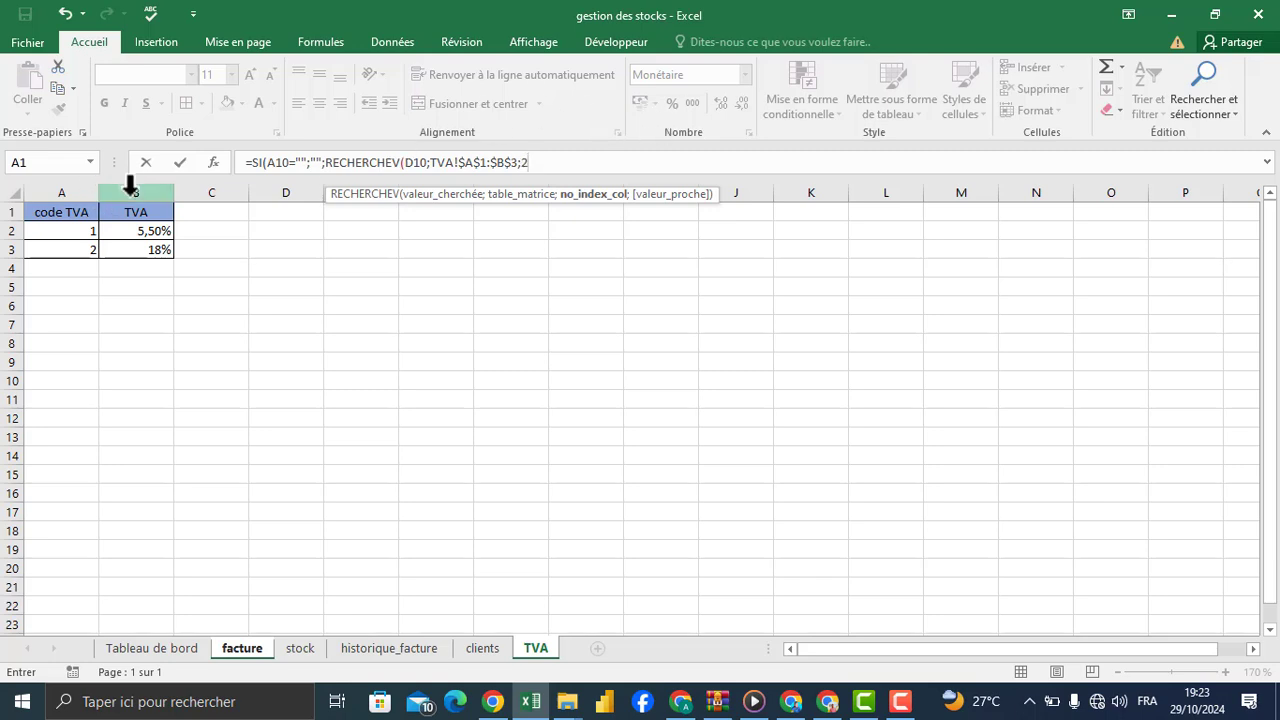
text(;)
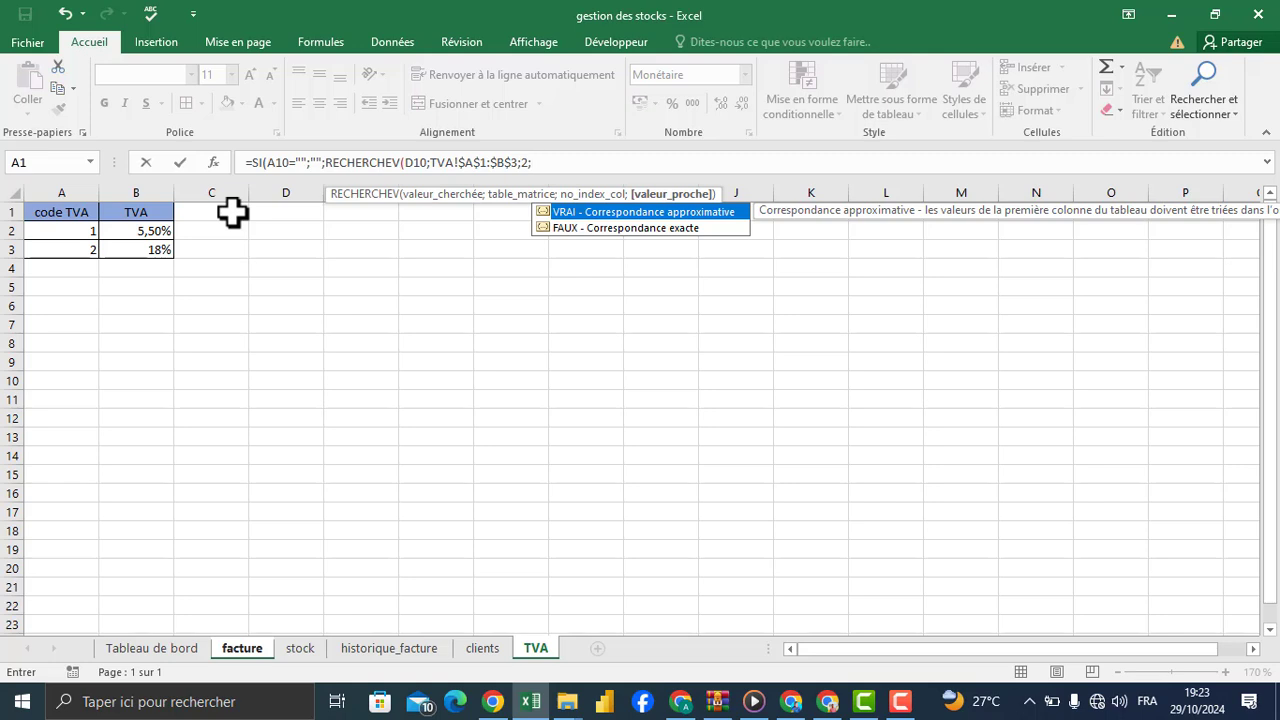
Step: Finish the F10 formula with 0 as the RECHERCHEV exact-match argument, close both parentheses and validate it
key(Down)
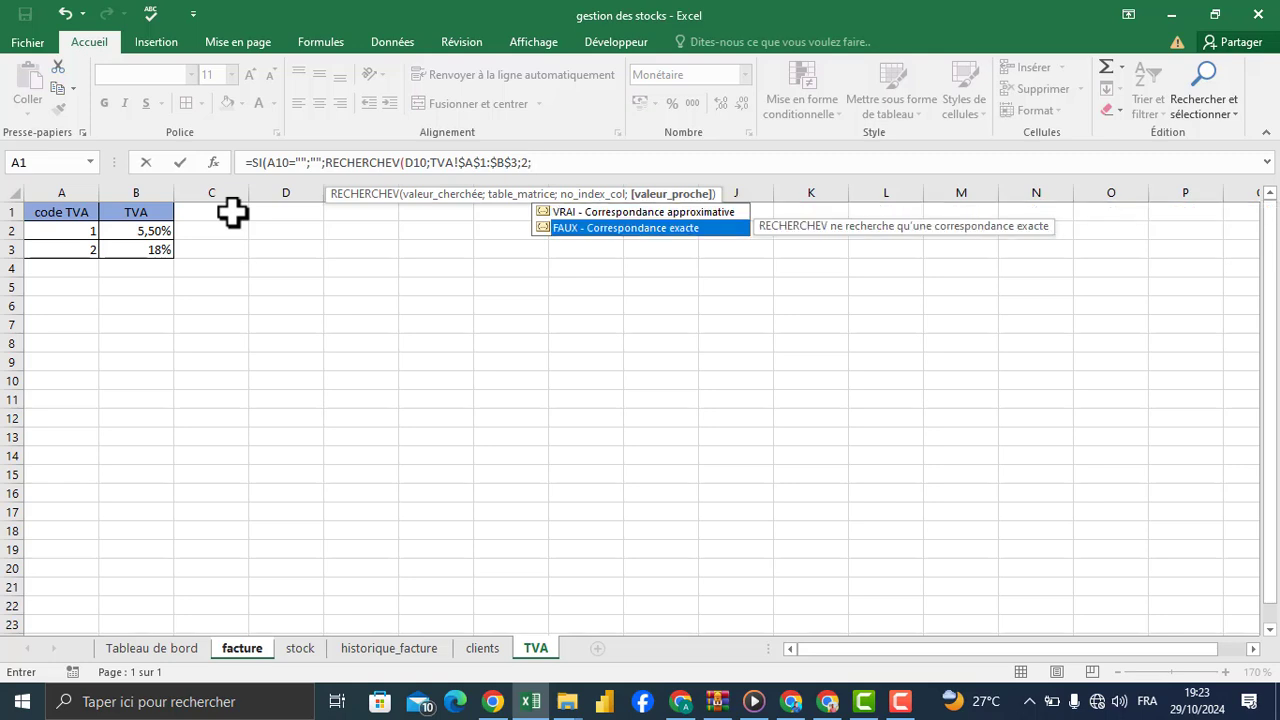
key(Tab)
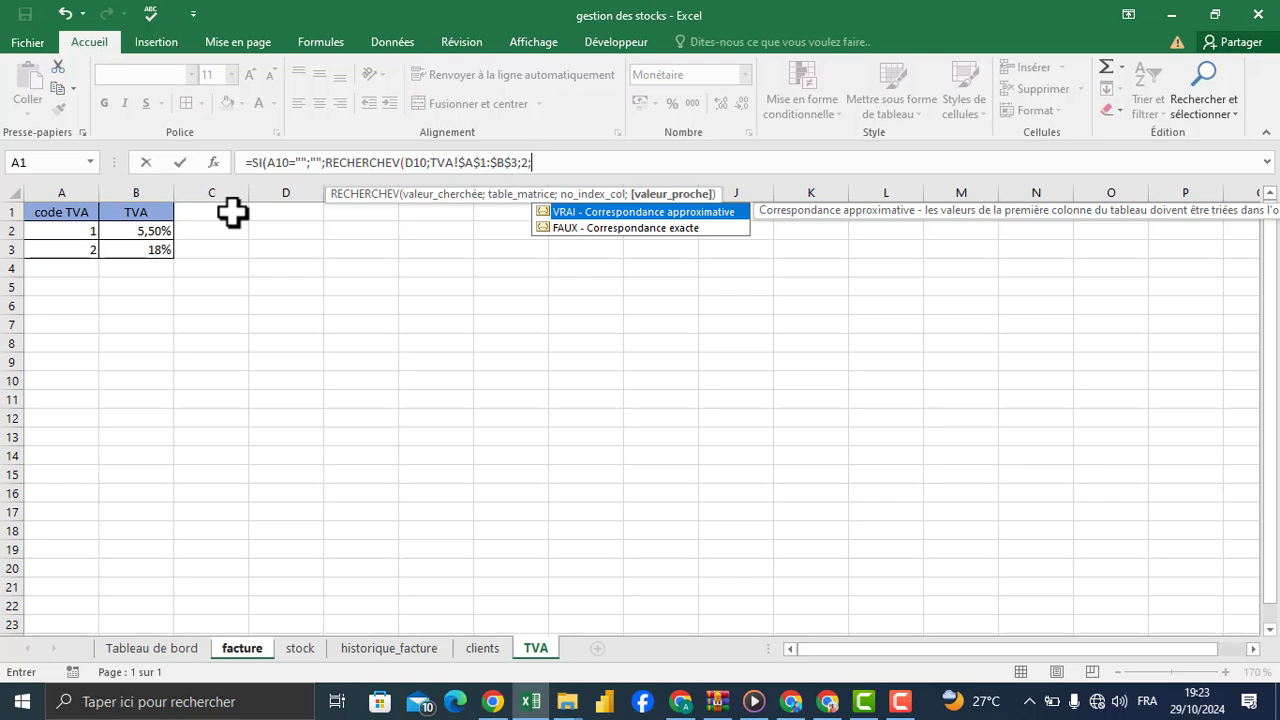
key(BackSpace)
text(;0)
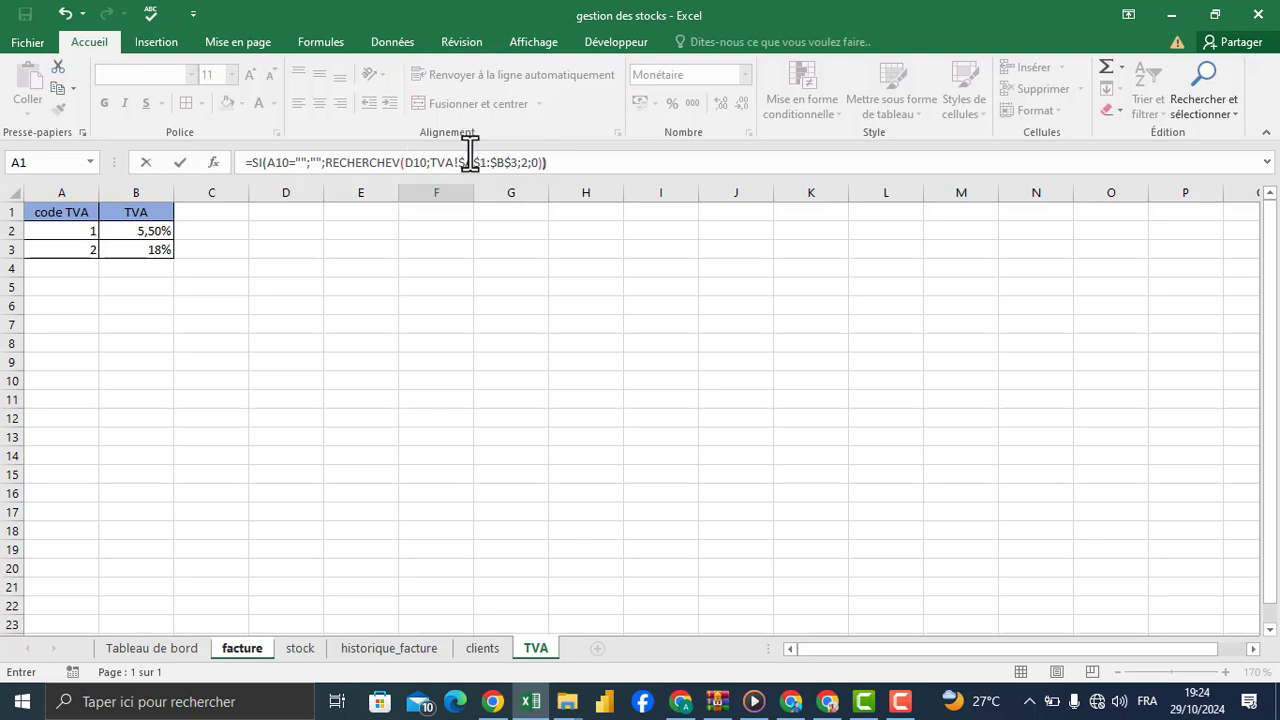
key(Return)
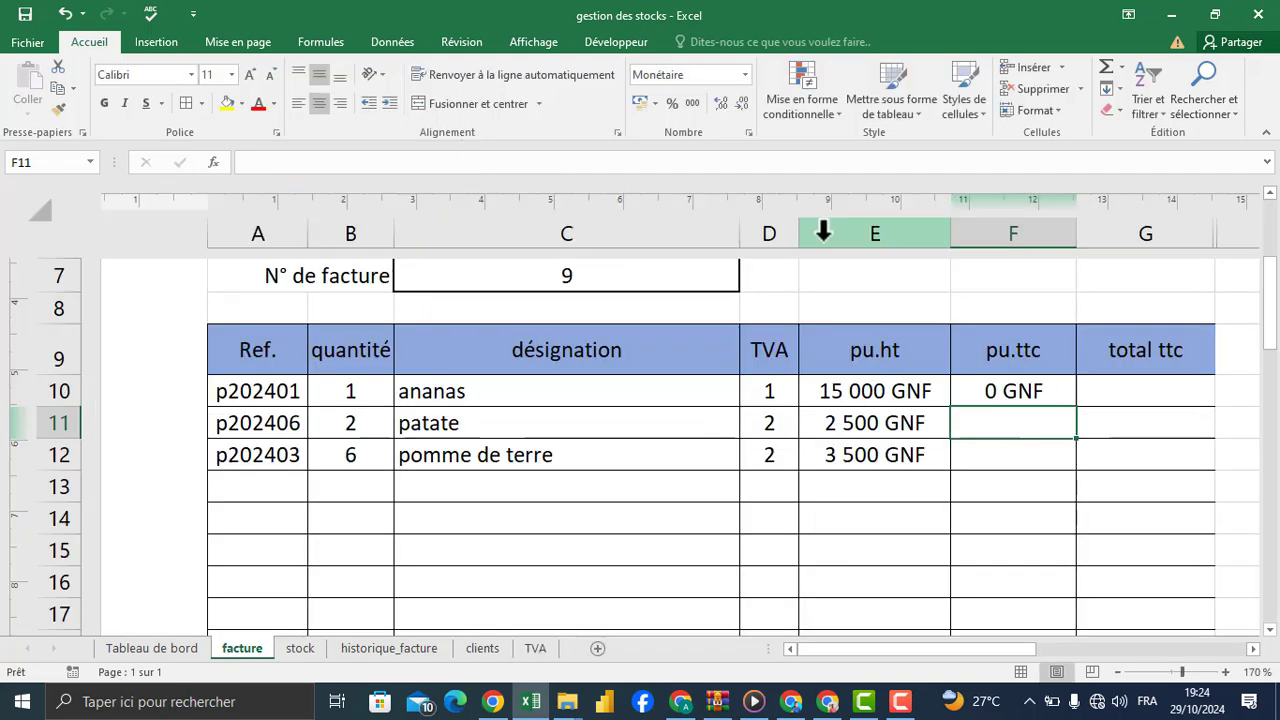
Step: Display F10 with two decimals and compare it with the rate for code 1 in B2 on the TVA sheet
click(1003, 392)
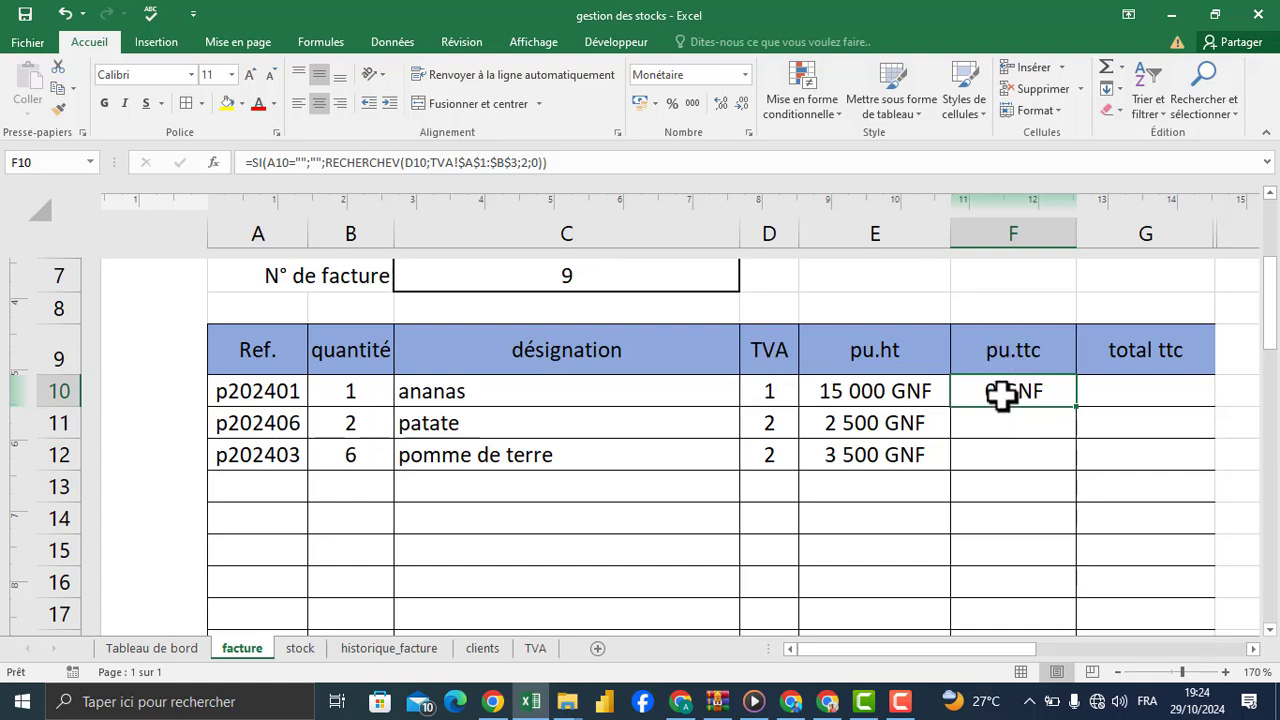
click(718, 105)
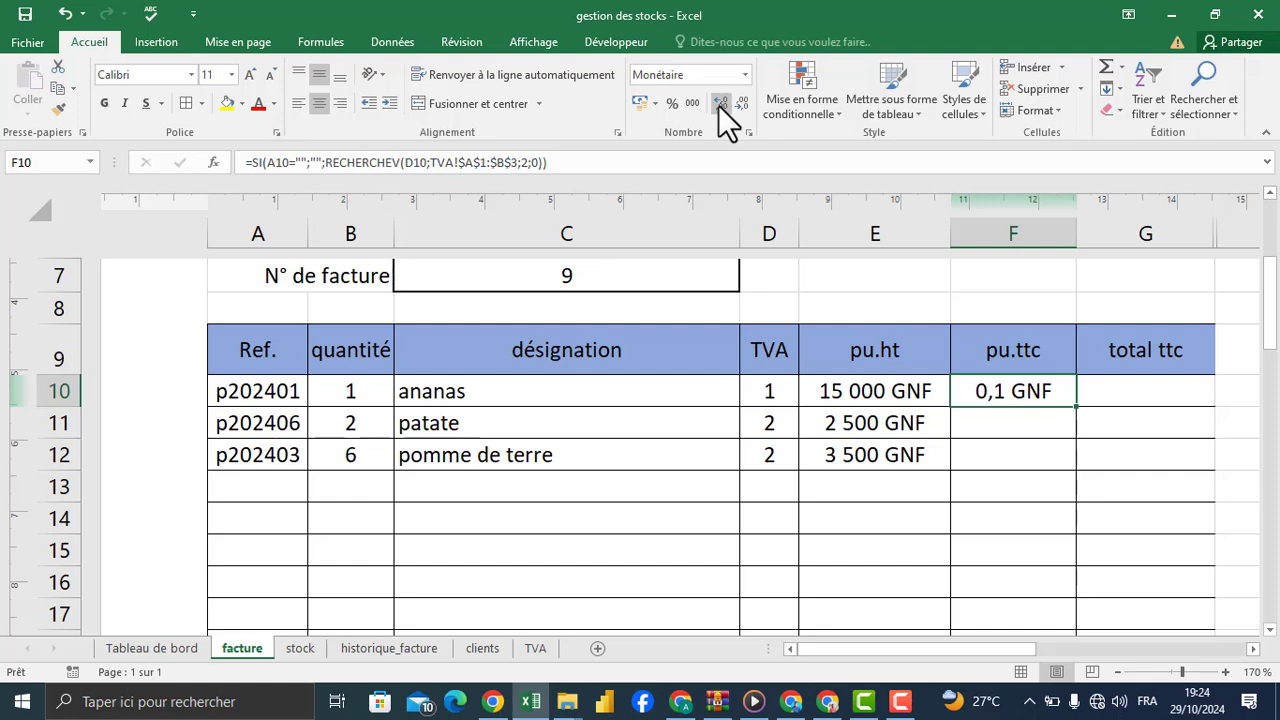
click(718, 105)
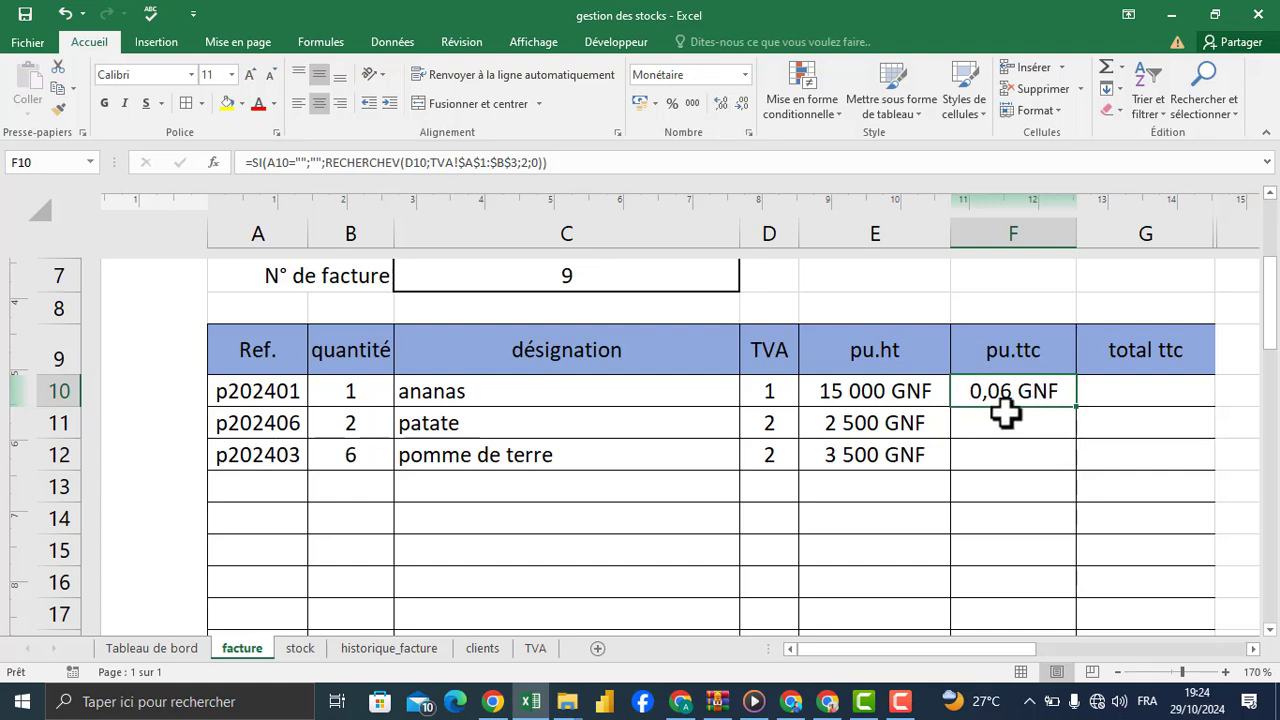
click(533, 650)
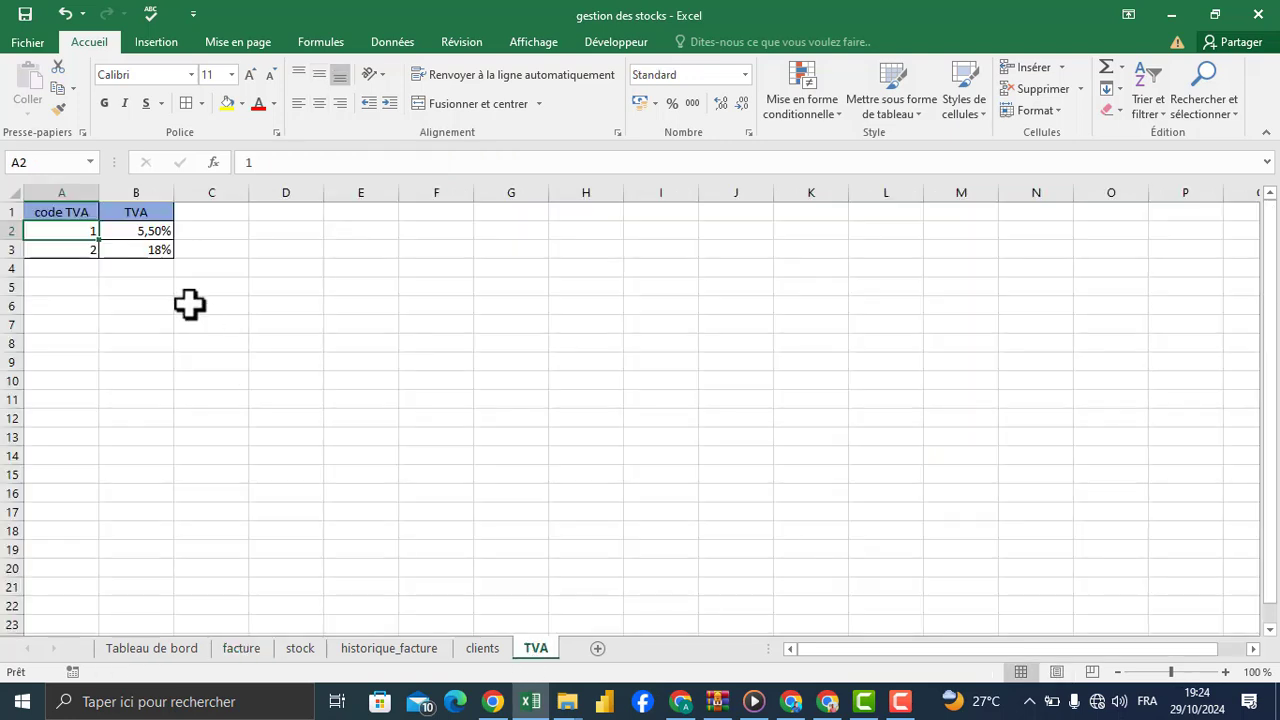
click(146, 236)
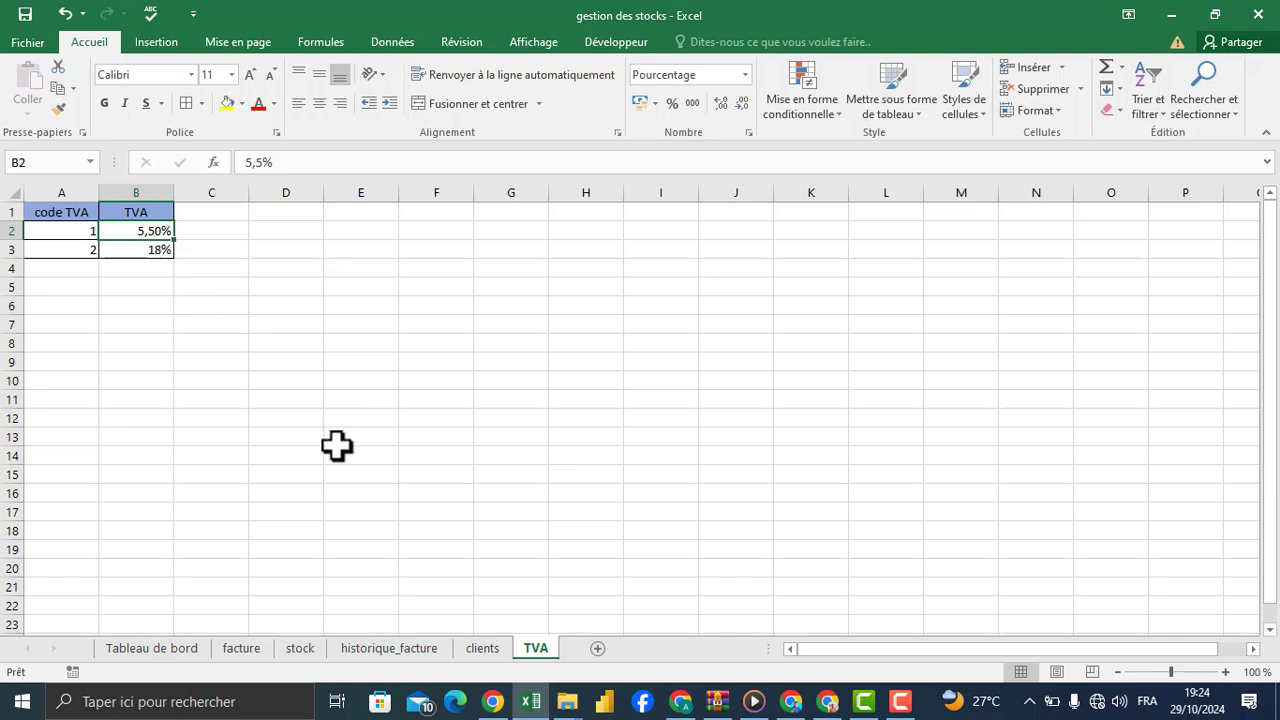
click(246, 648)
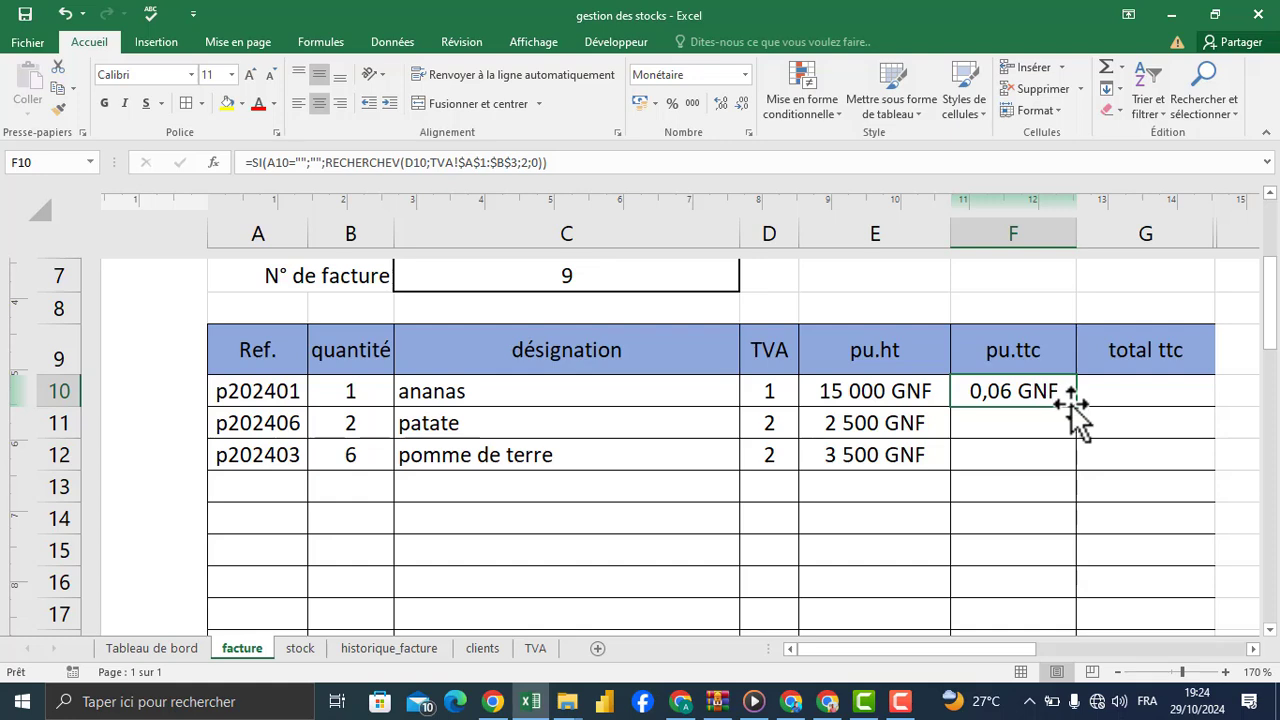
Step: Clear the product reference in A10 to test the empty case of the pu.ttc formula
click(272, 387)
key(Delete)
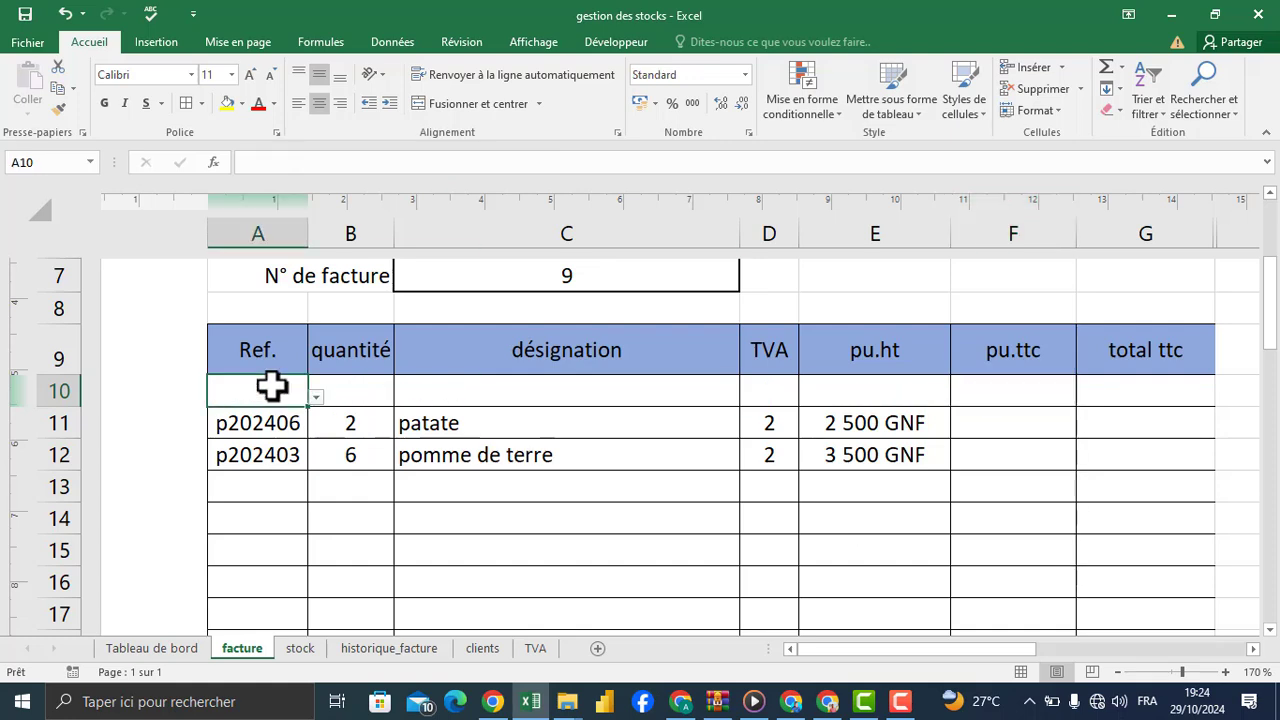
Step: Copy the F10 formula down the pu.ttc column to the last product row, row 41
click(1006, 396)
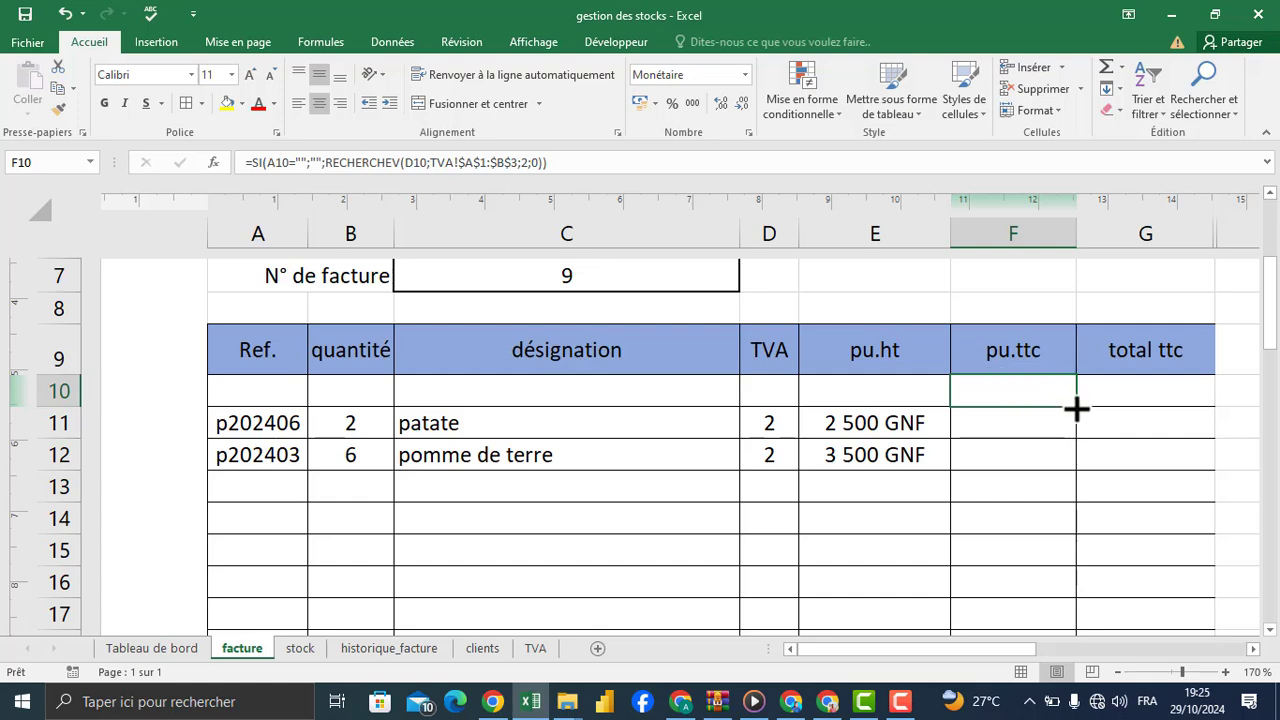
drag(1076, 408, 1050, 520)
click(1020, 434)
click(1020, 346)
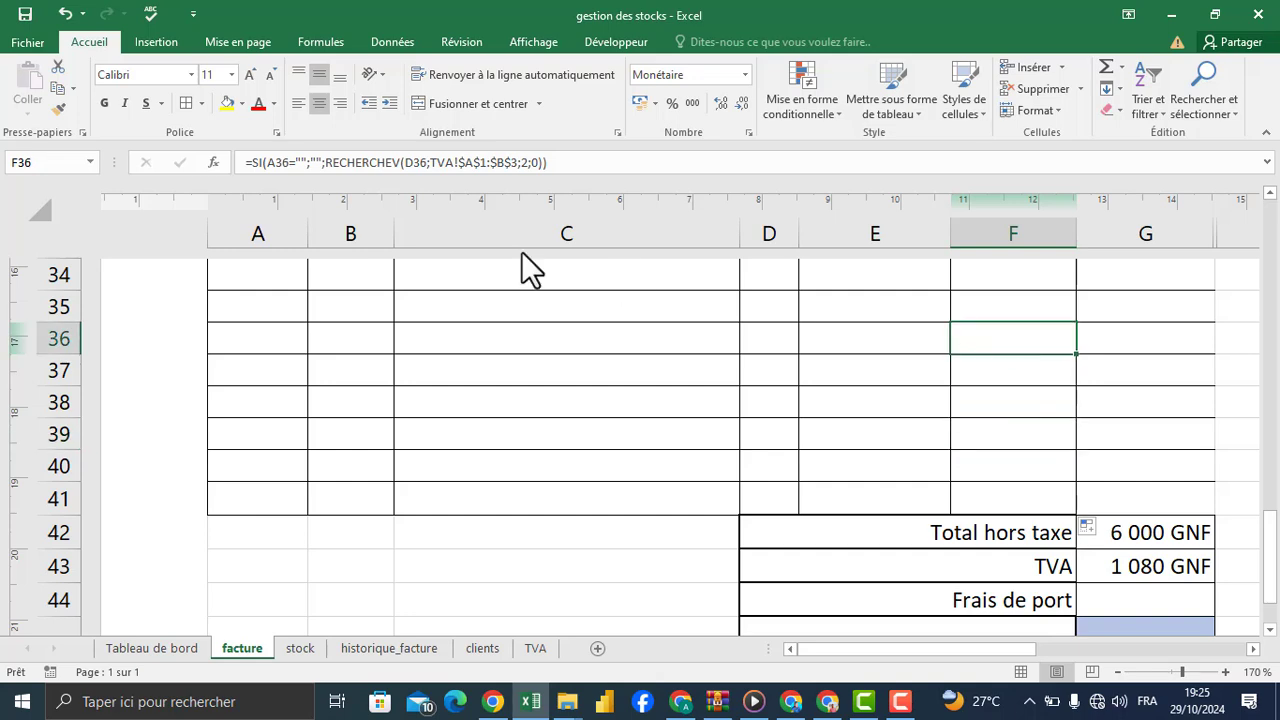
drag(1275, 555, 1268, 300)
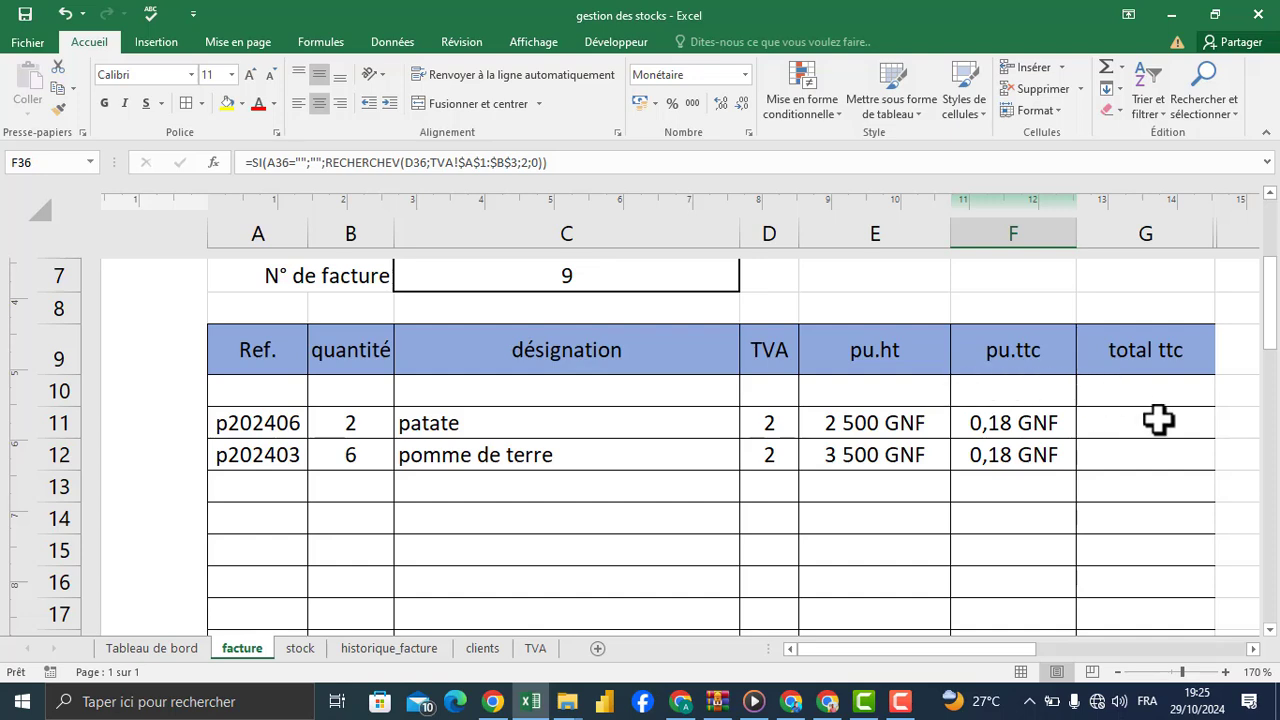
click(1045, 403)
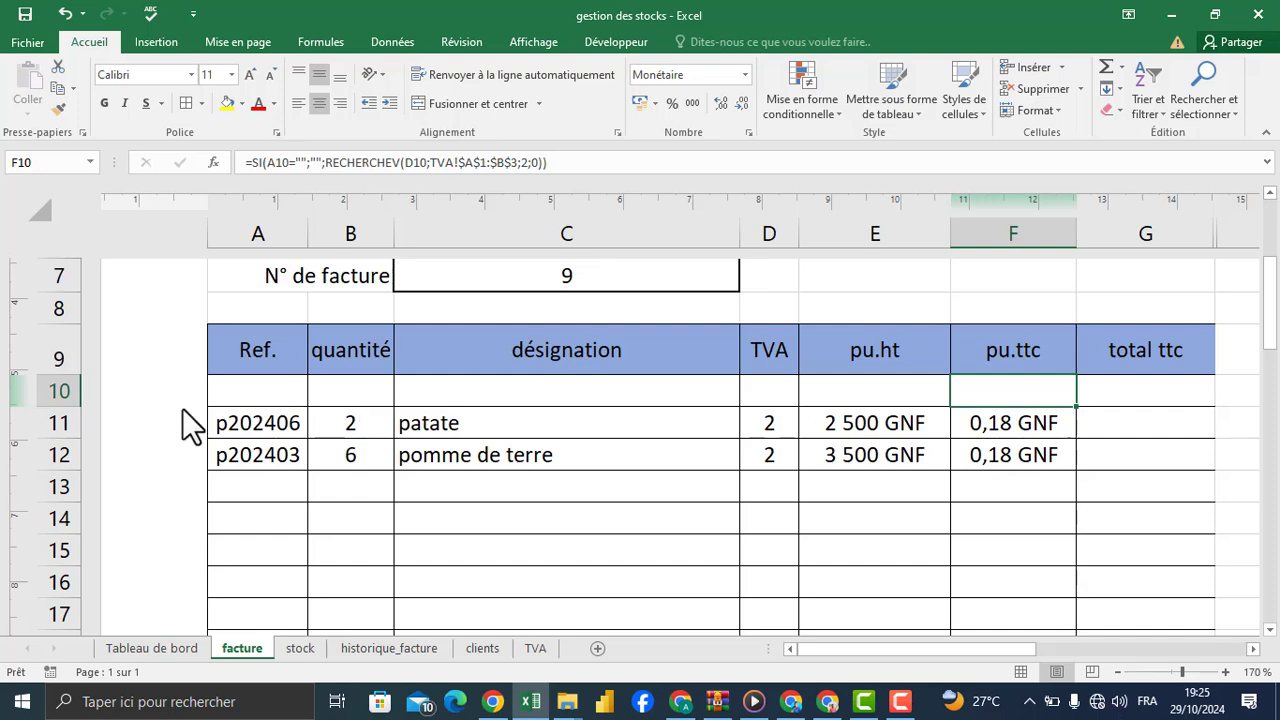
Step: Choose p202402 as the product reference in A10
click(264, 393)
click(315, 397)
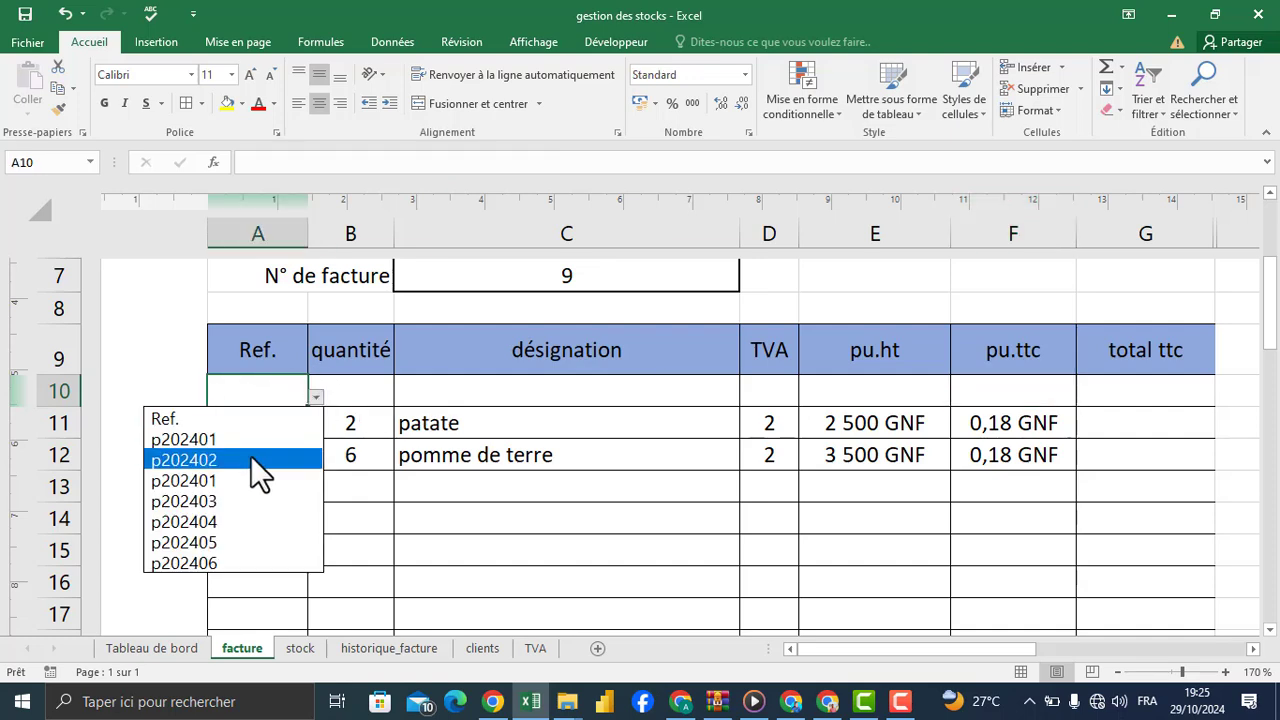
click(247, 460)
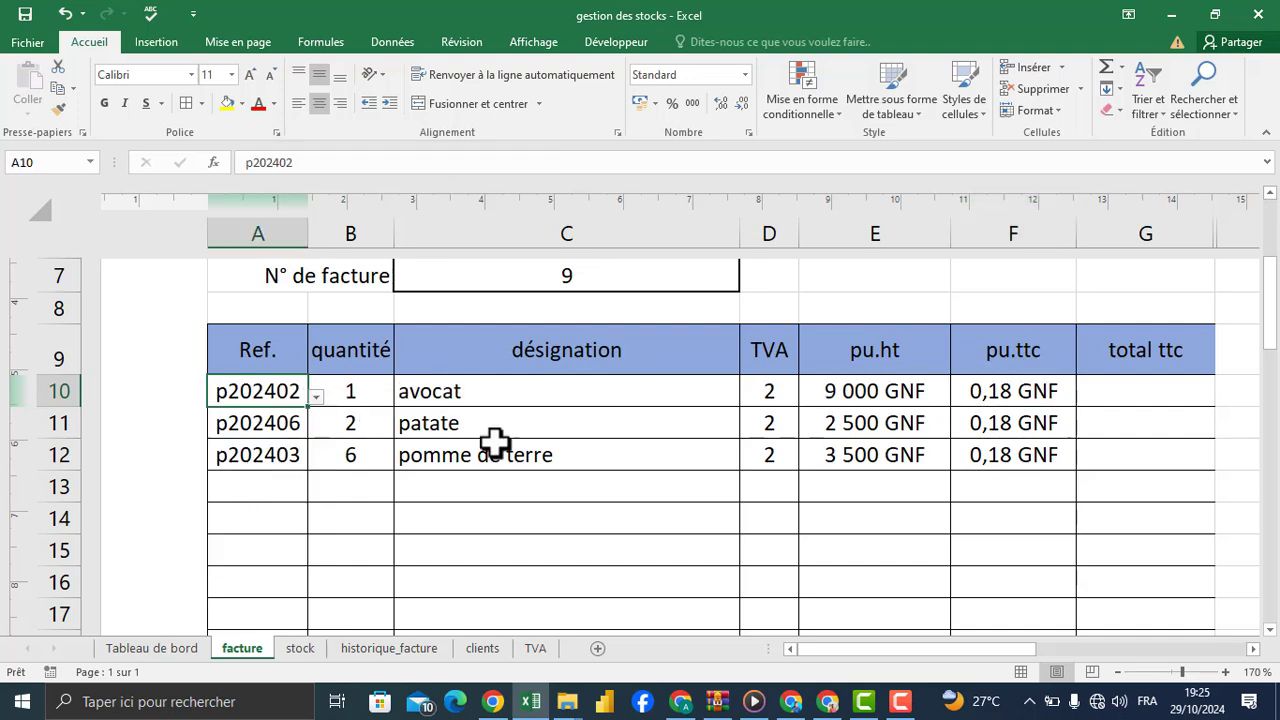
Step: Multiply the RECHERCHEV result by the pu.ht in E10 within the F10 formula, and review the edited formula
click(1030, 392)
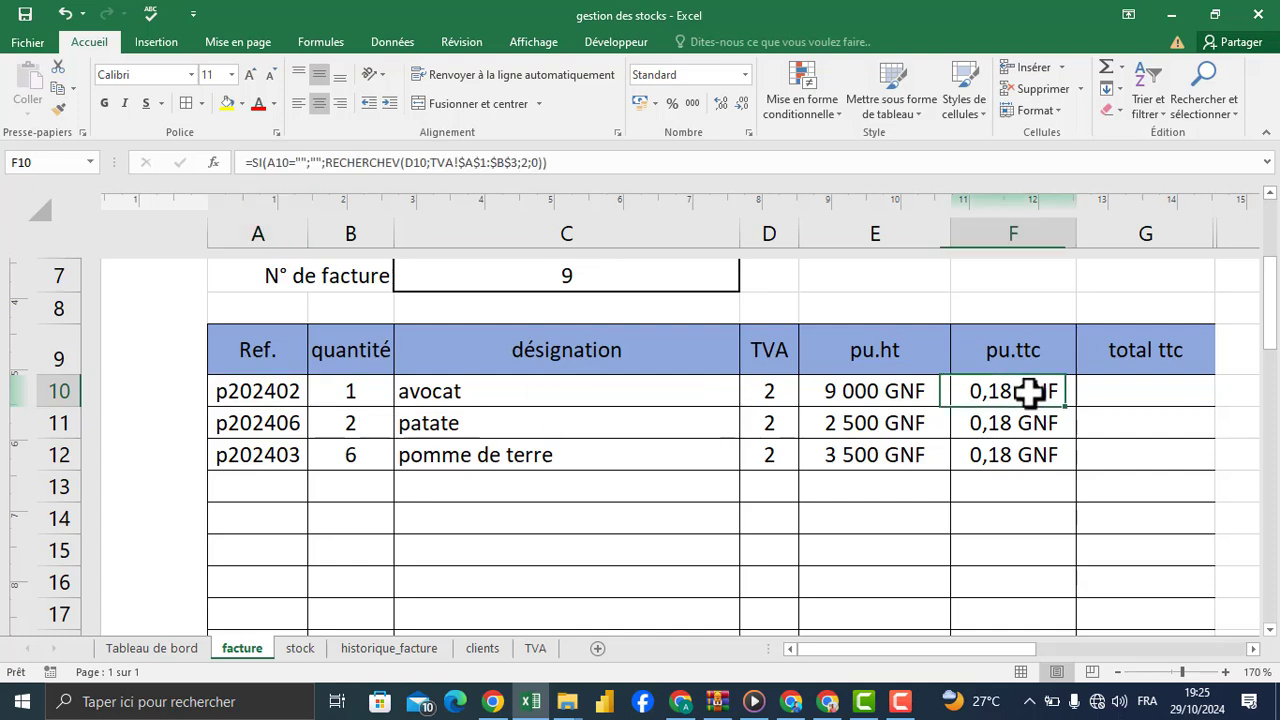
click(545, 163)
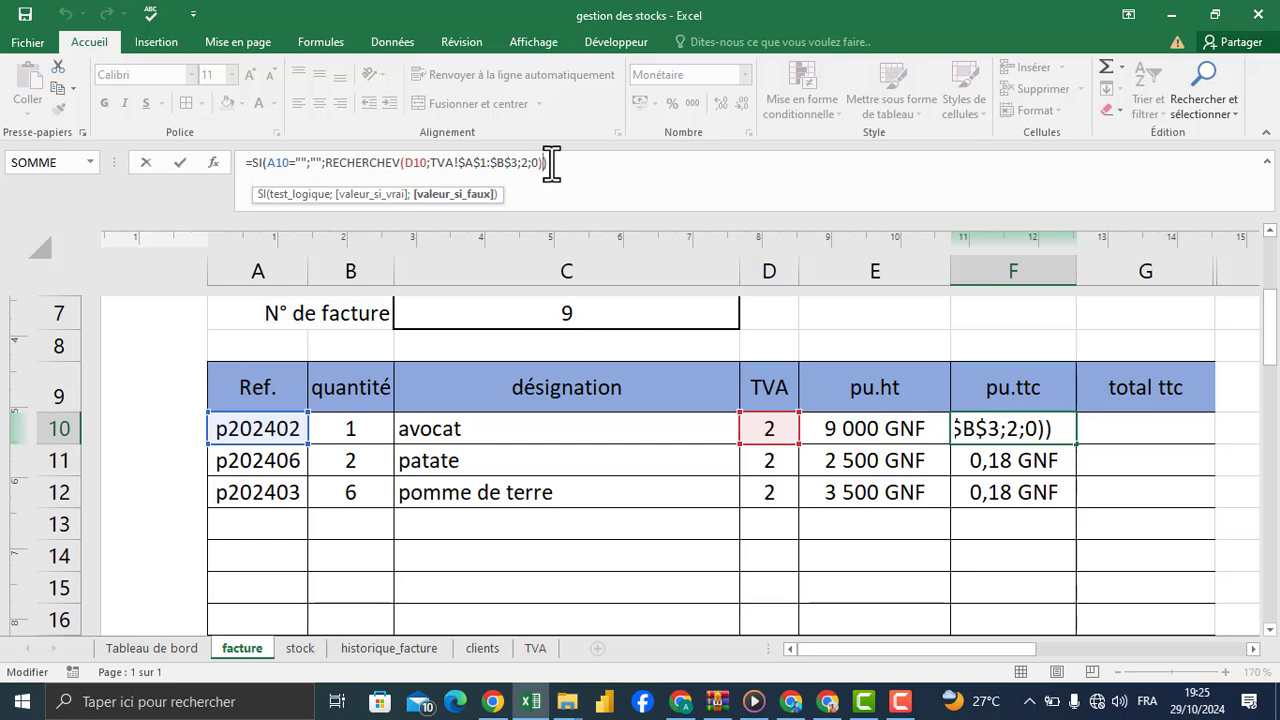
text(*)
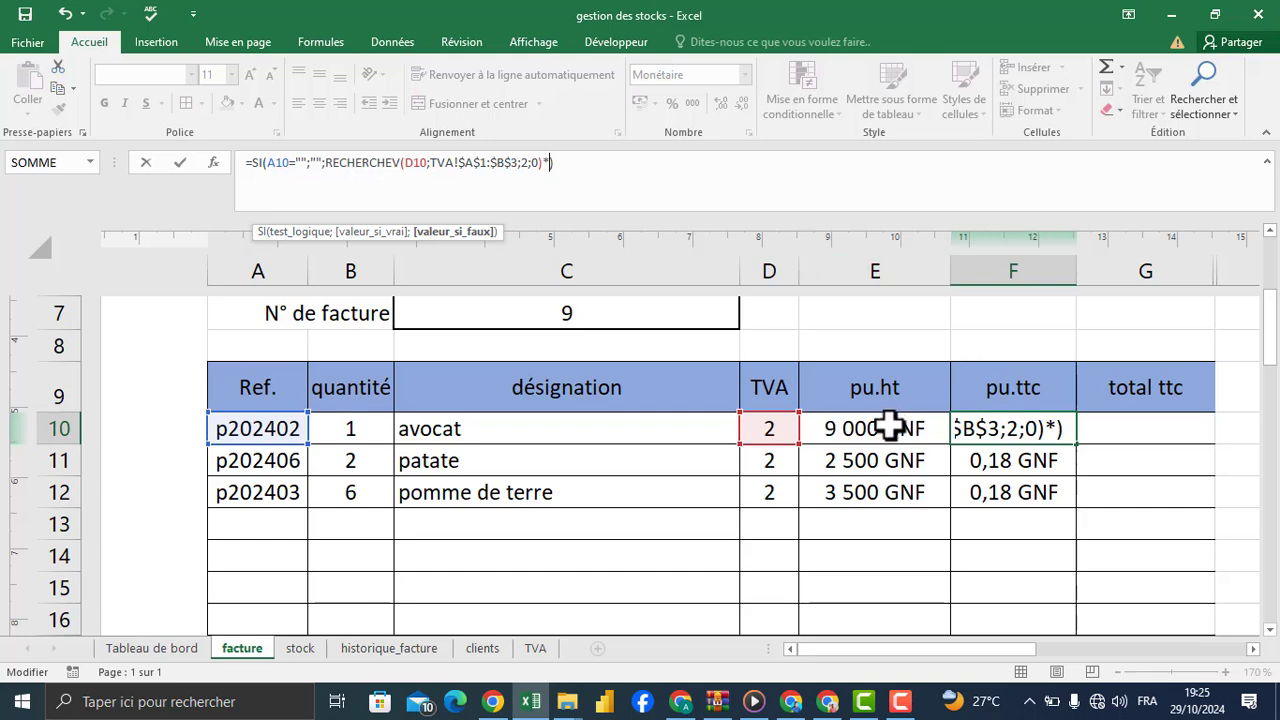
click(888, 428)
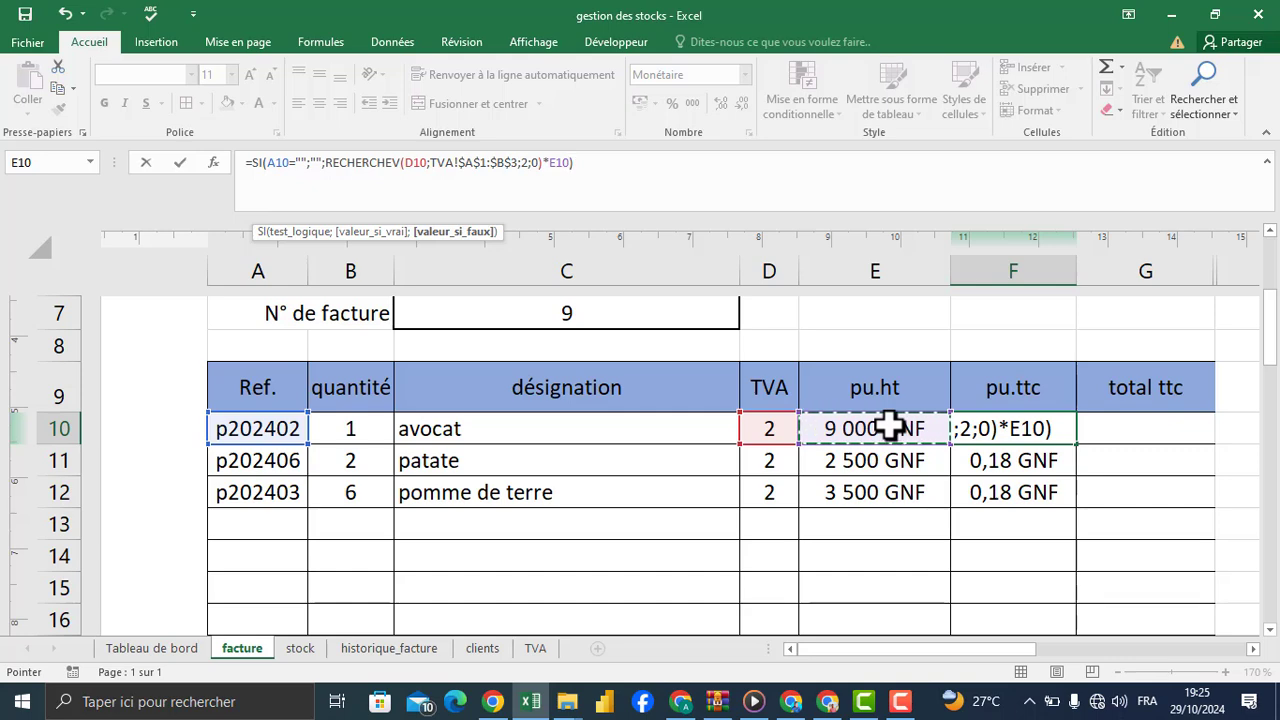
key(Return)
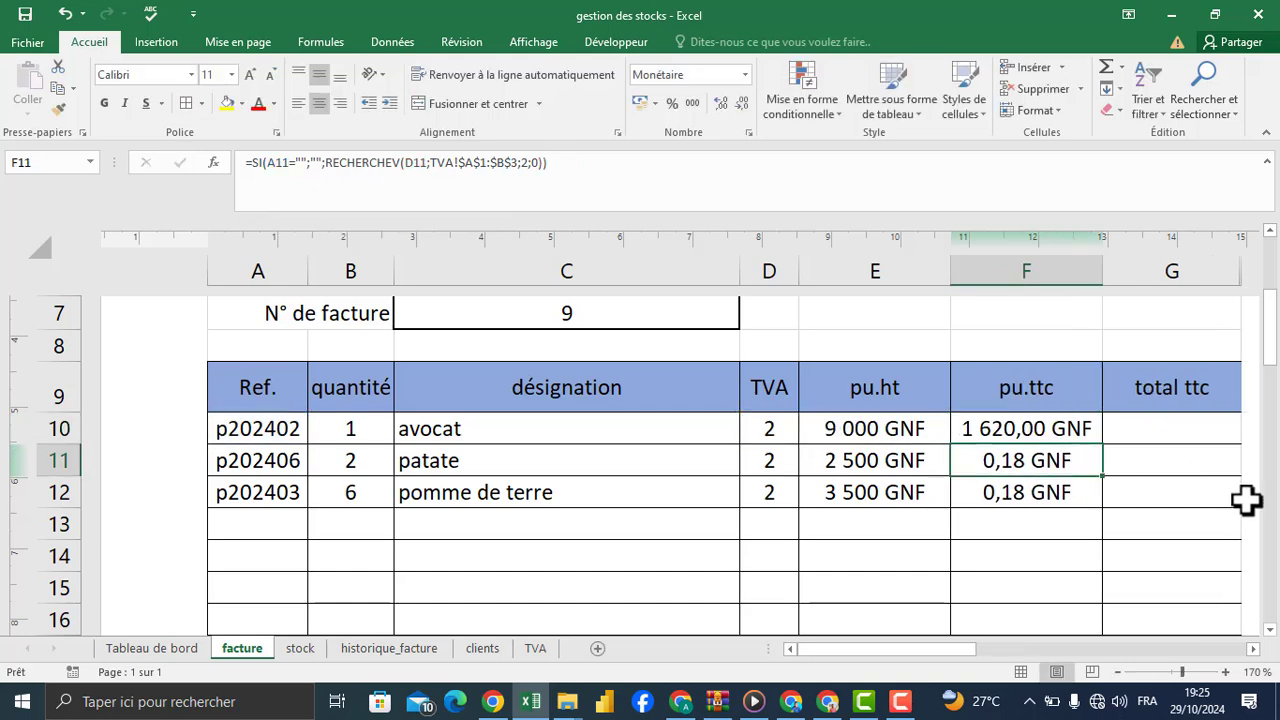
click(1048, 425)
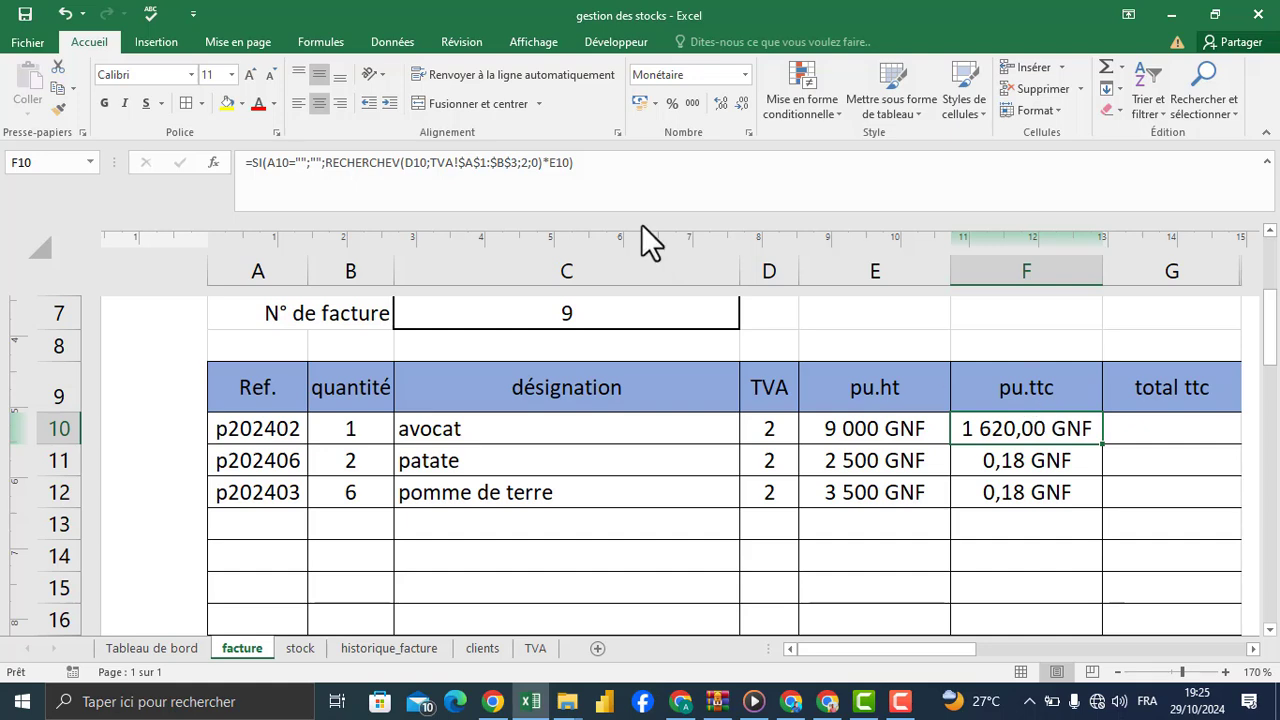
click(563, 163)
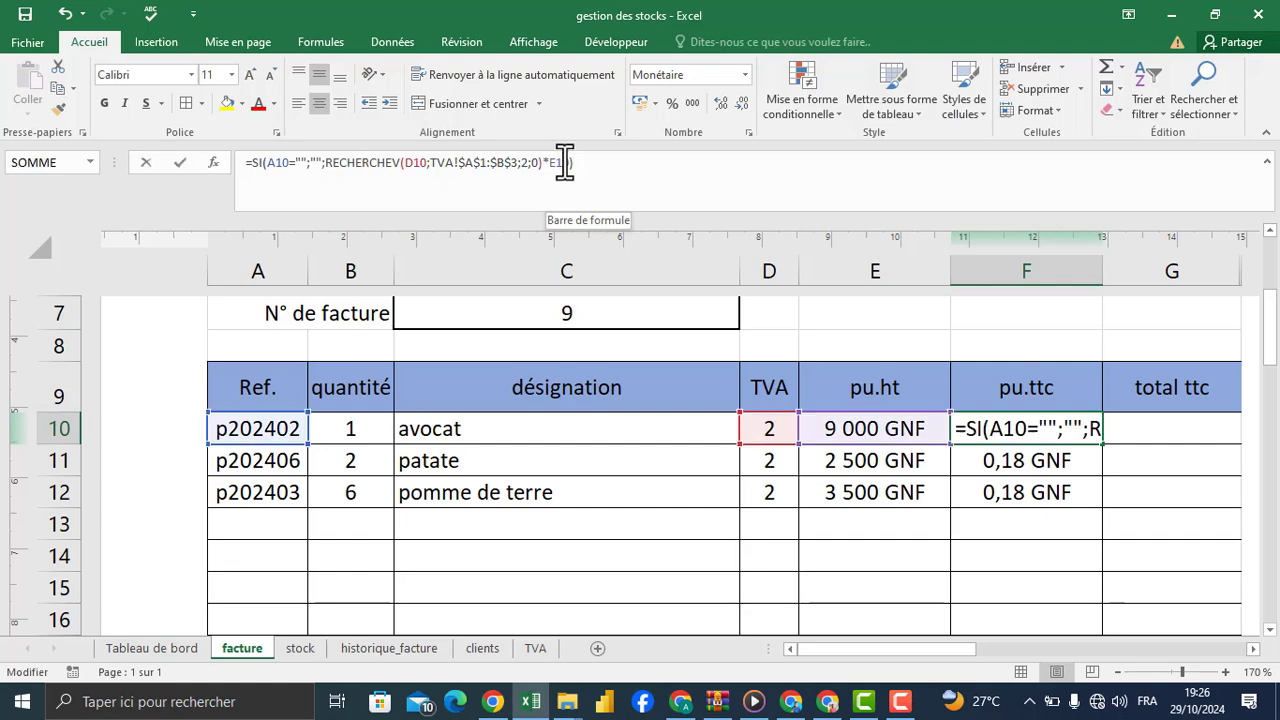
key(Return)
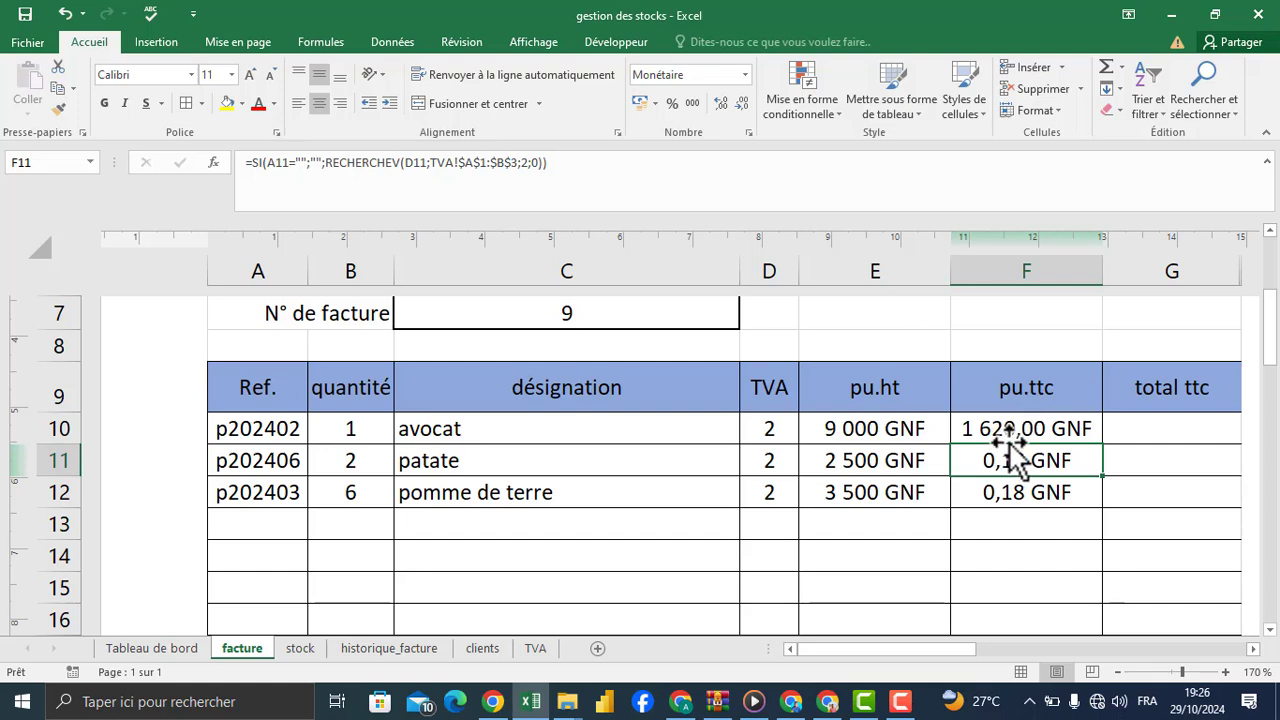
Step: Switch the product reference in A10 to p202401
click(266, 430)
click(316, 434)
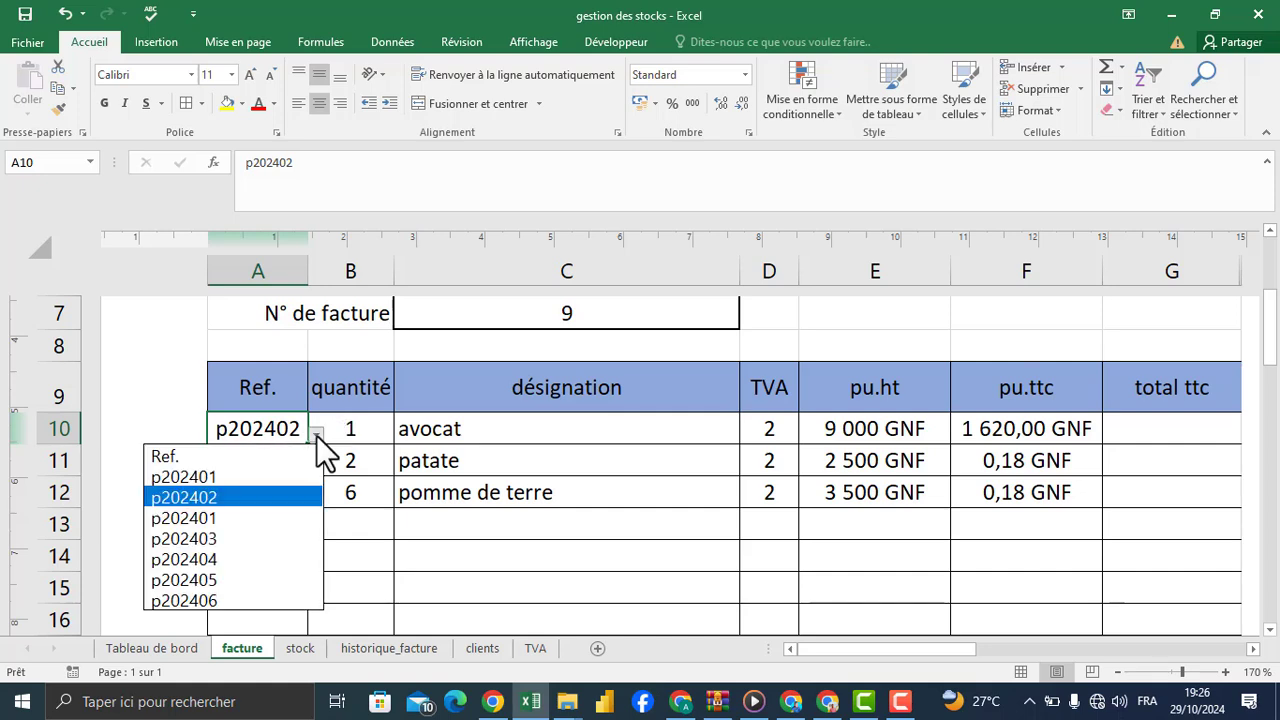
click(236, 477)
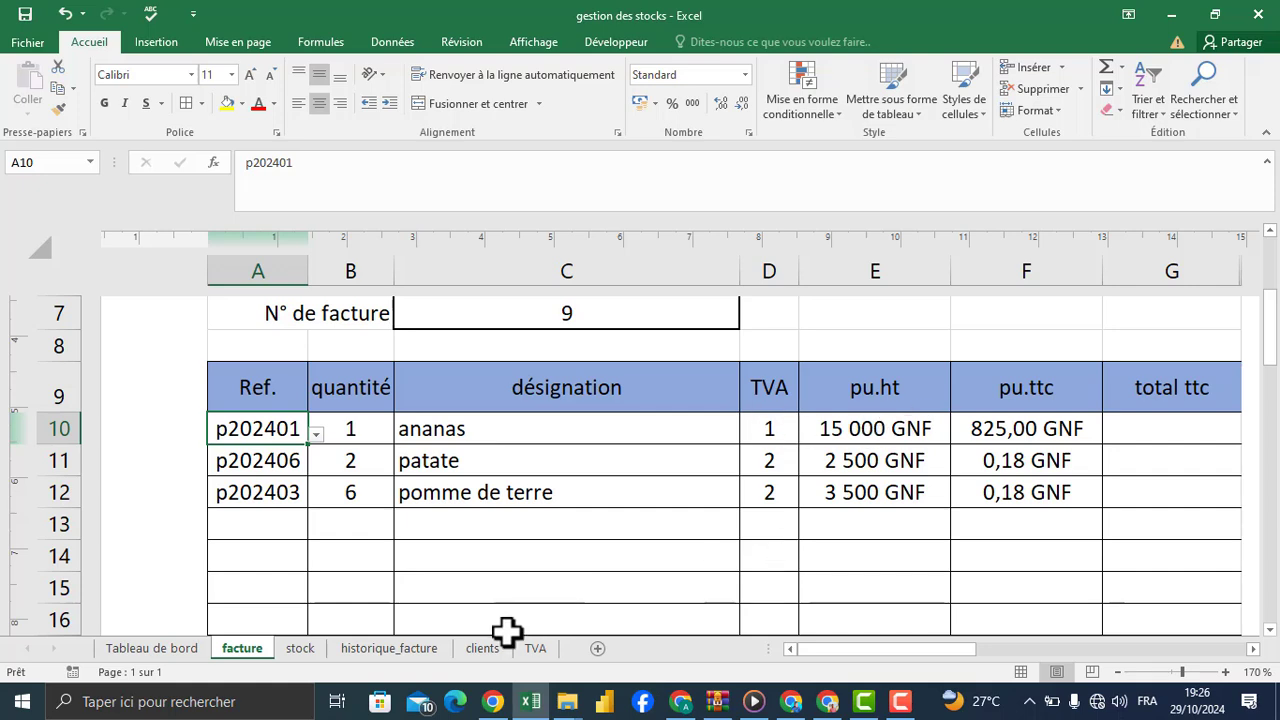
Step: Check the rate for code 1 on the TVA sheet against the pu.ht, pu.ttc and formula in invoice row 10
click(535, 649)
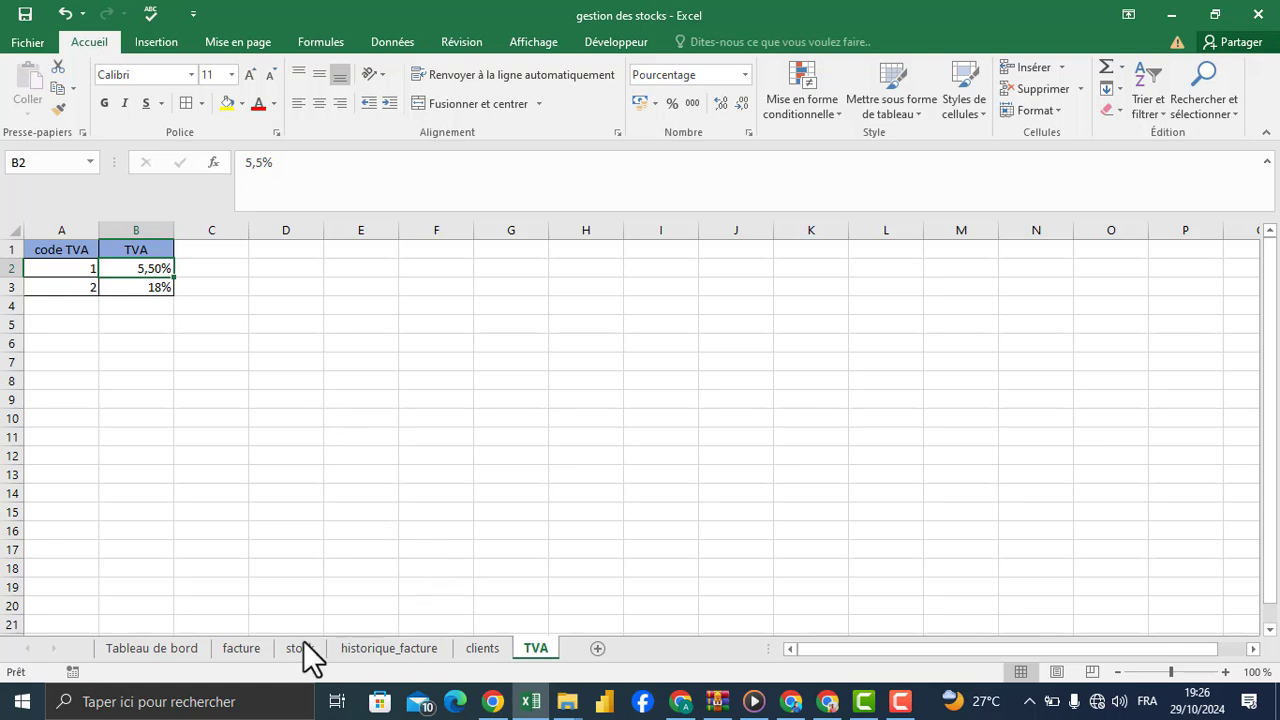
click(245, 648)
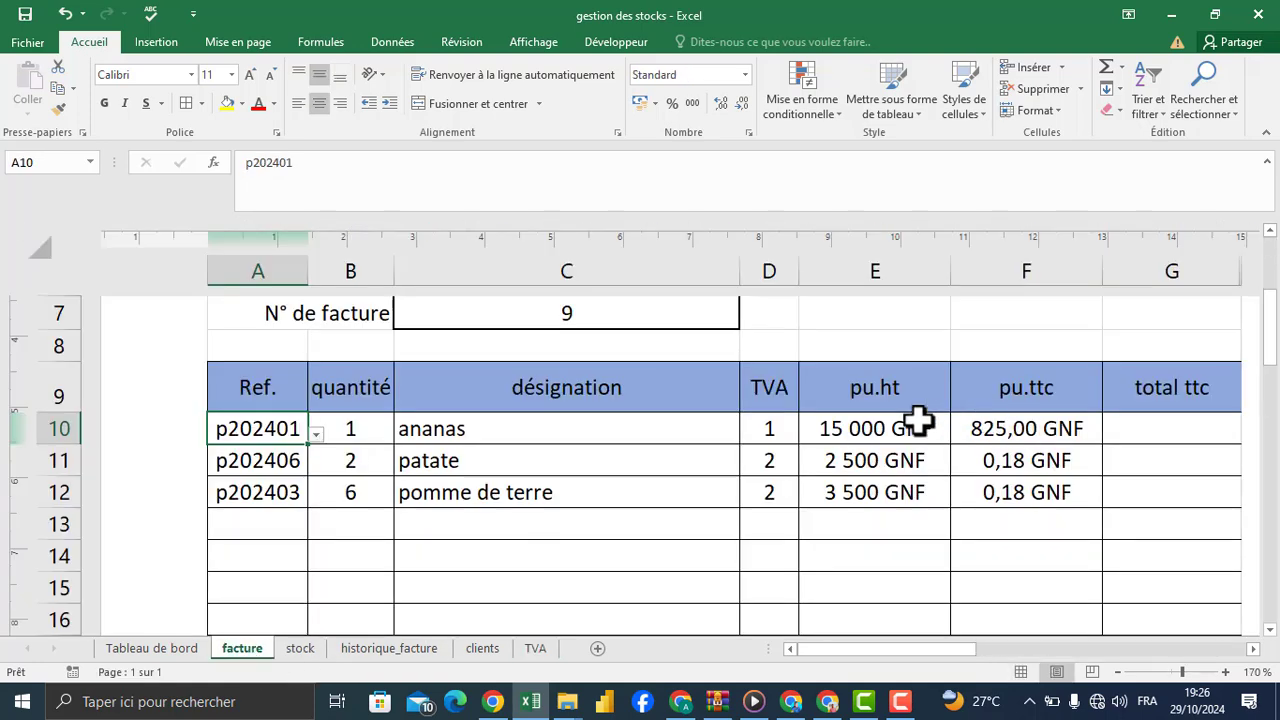
click(858, 428)
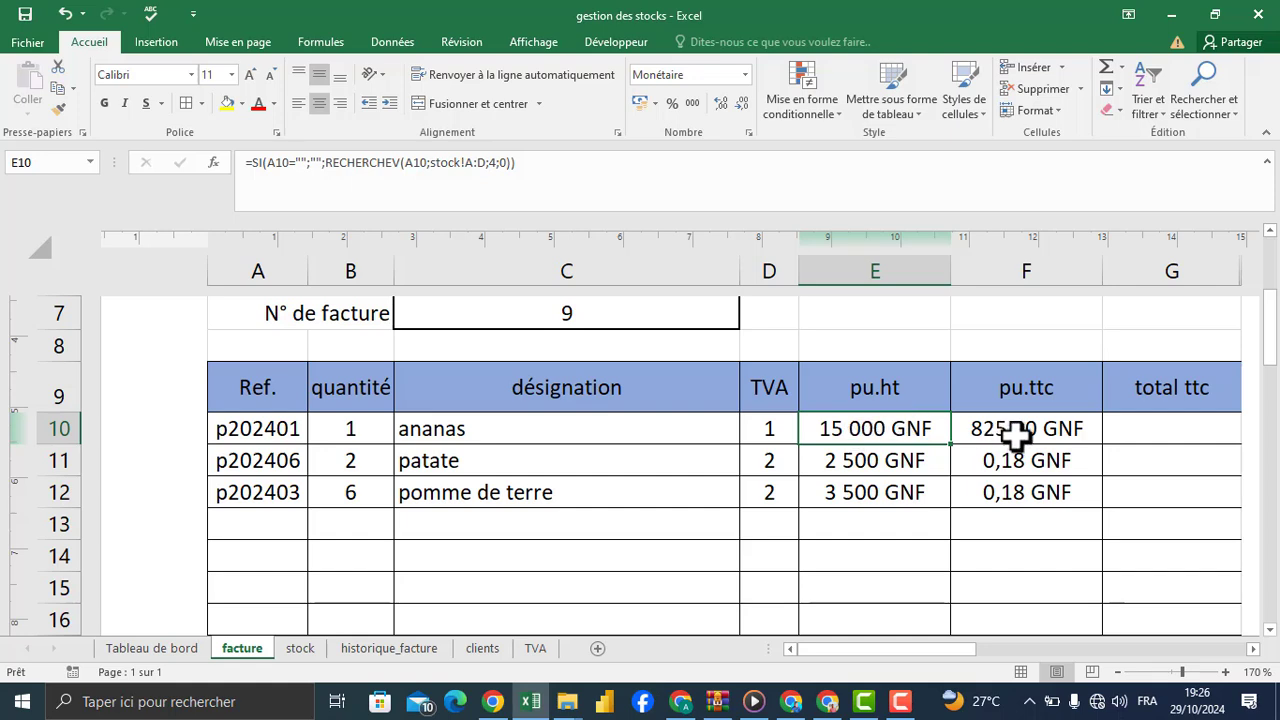
click(1052, 432)
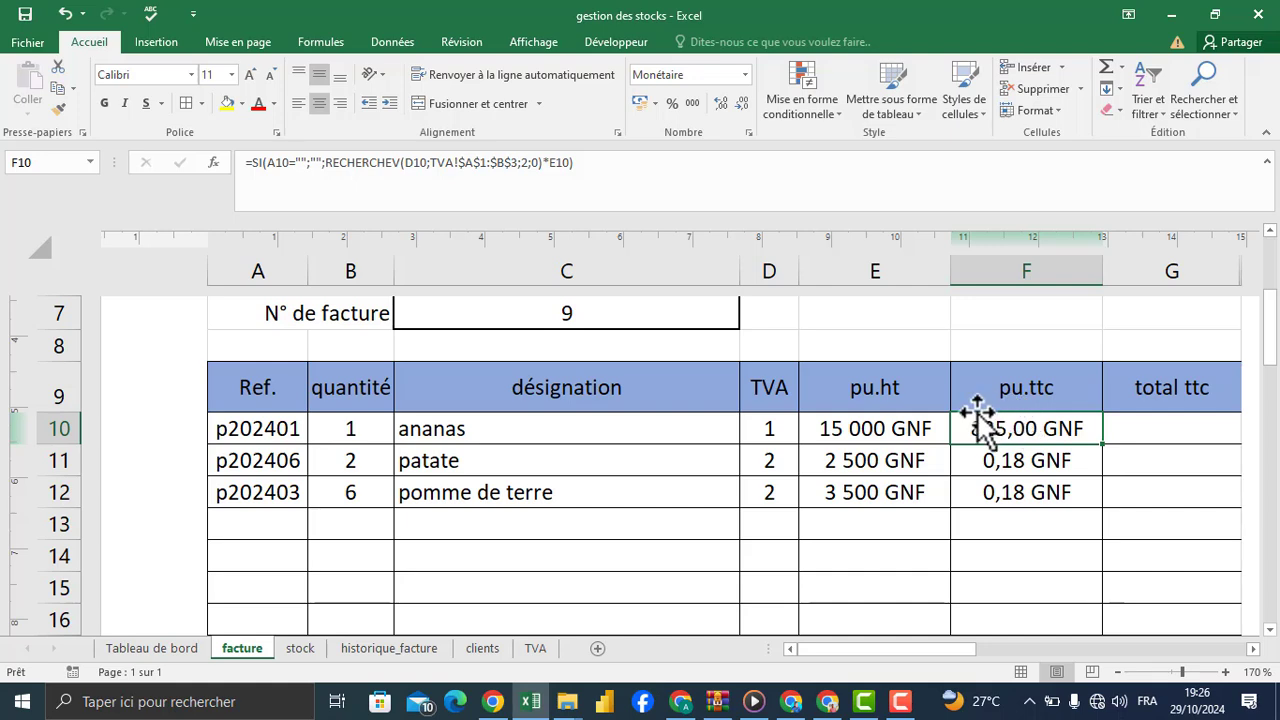
click(866, 430)
click(986, 429)
click(571, 165)
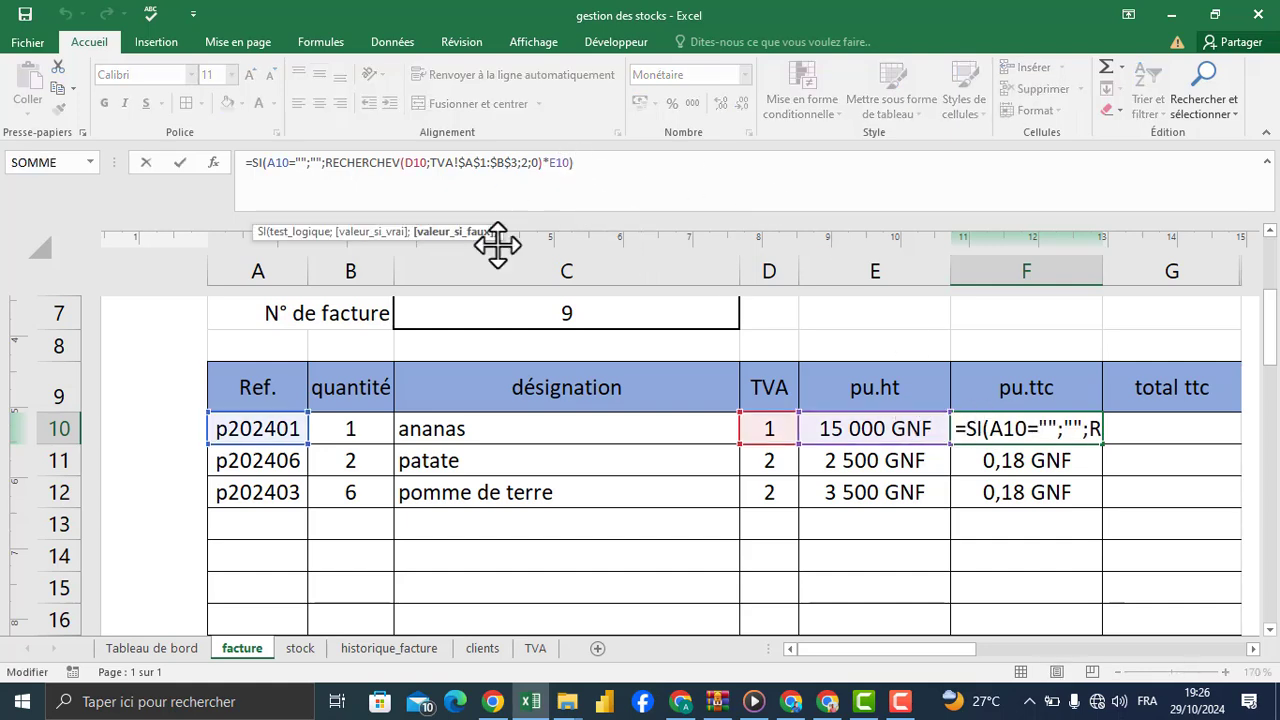
key(Escape)
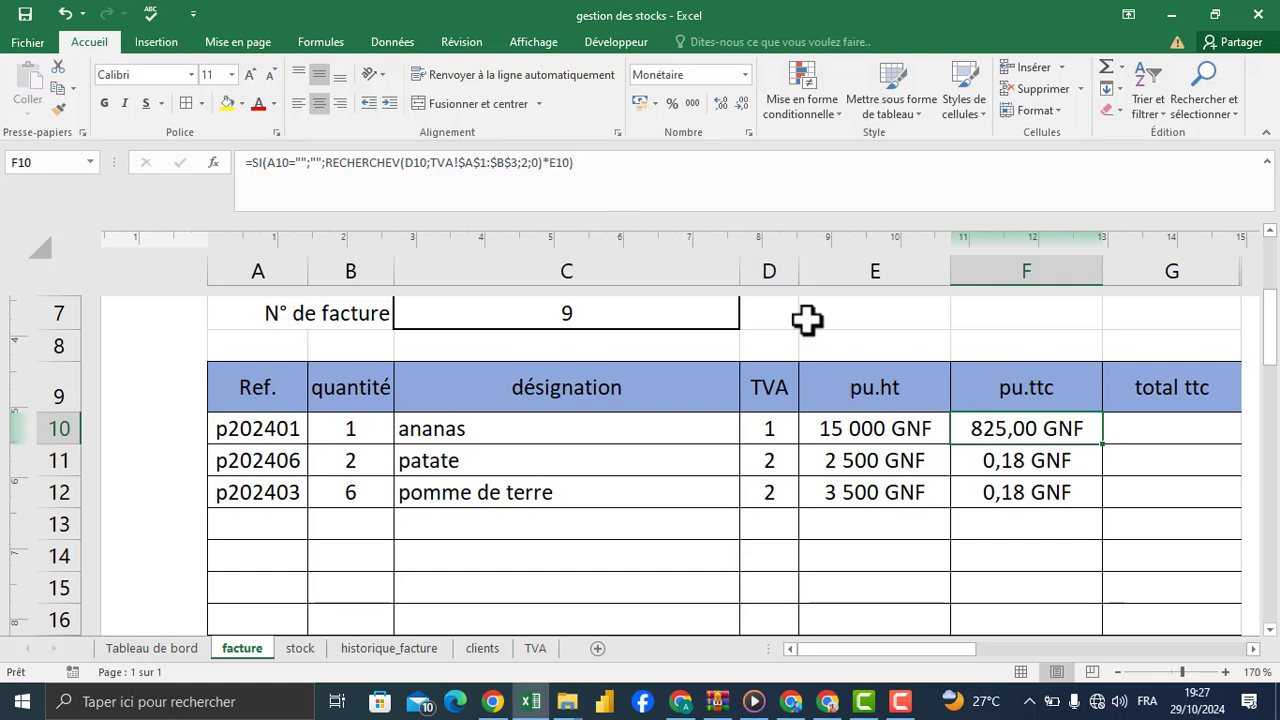
Step: Add the pu.ht in E10 to the RECHERCHEV product in the F10 formula using +E10, and review the edited formula
click(571, 166)
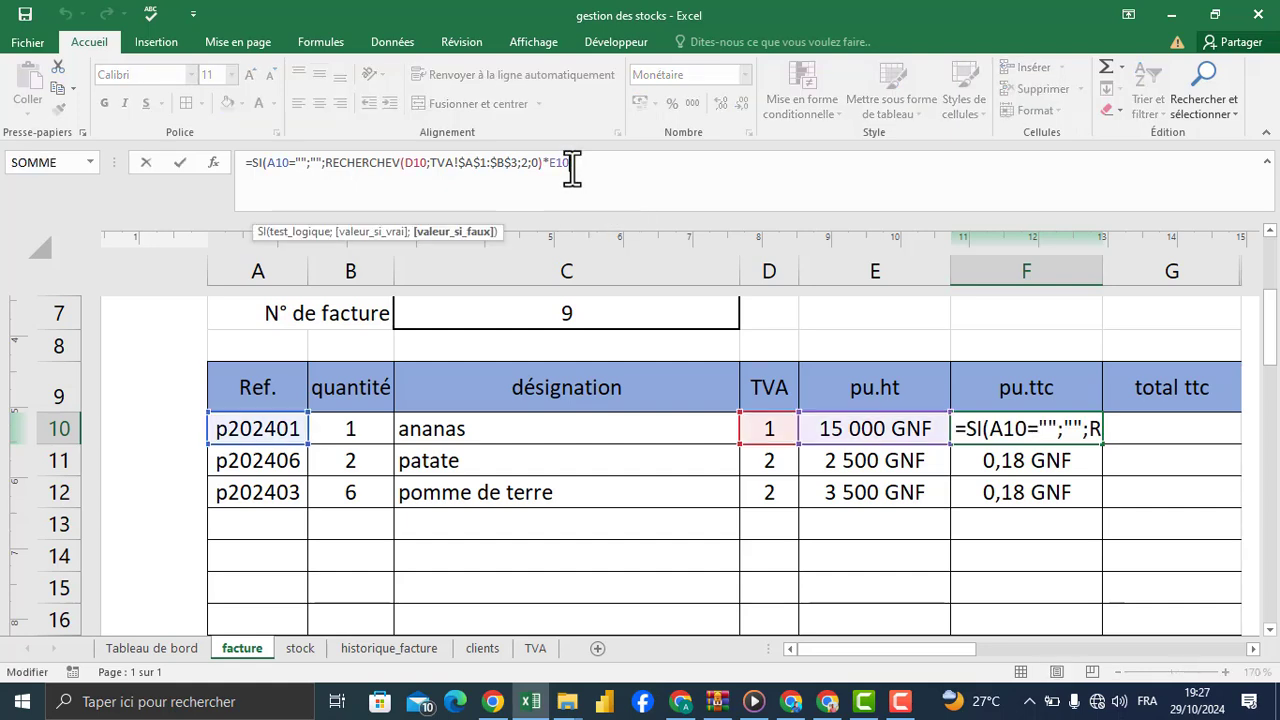
click(572, 168)
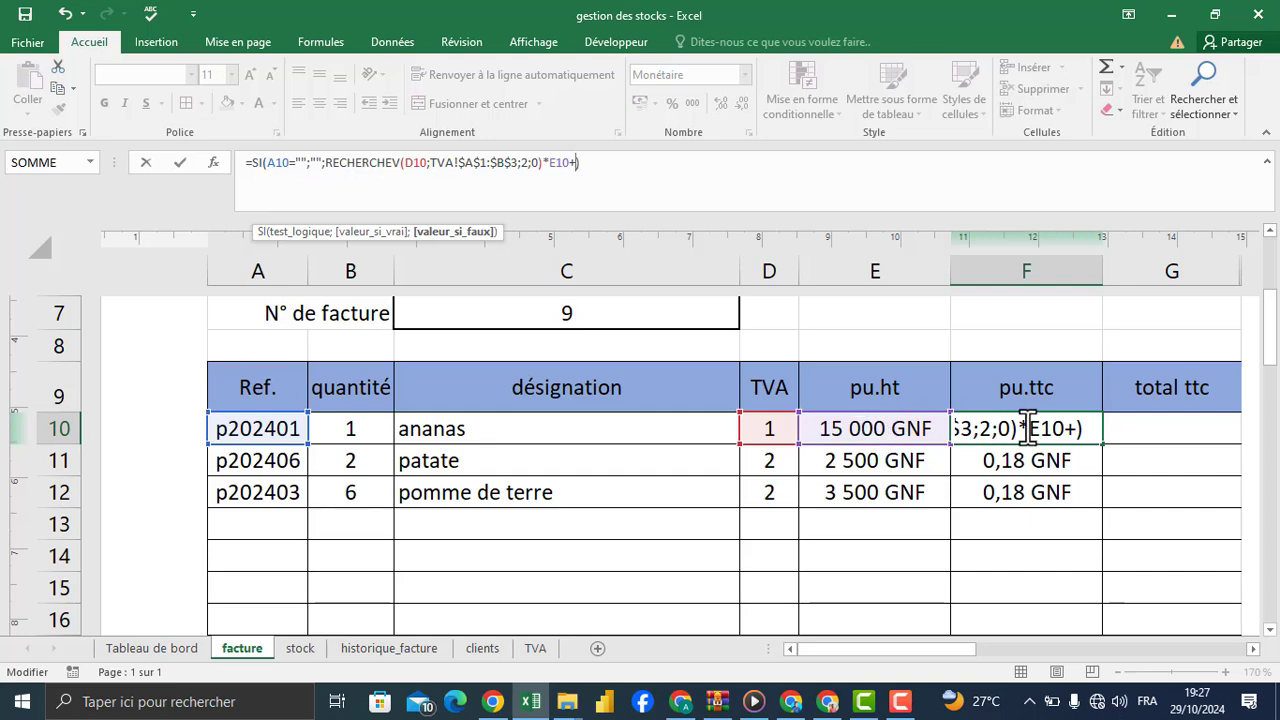
click(868, 430)
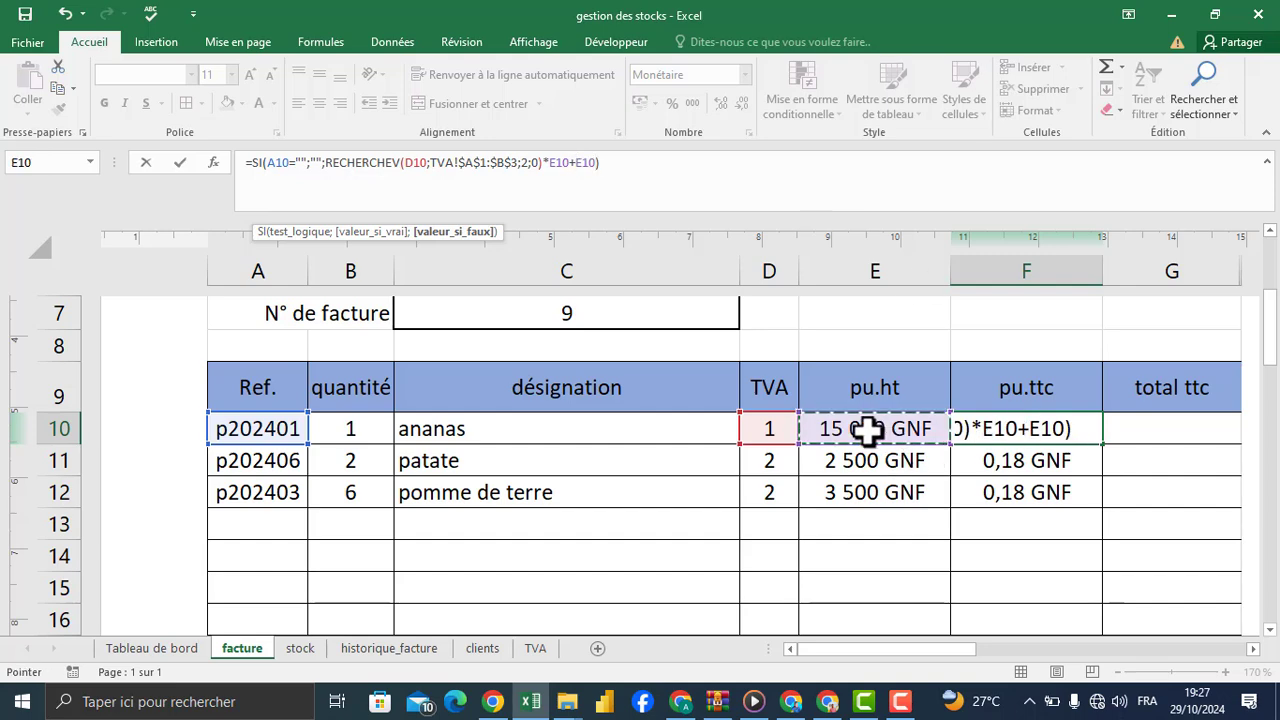
key(Return)
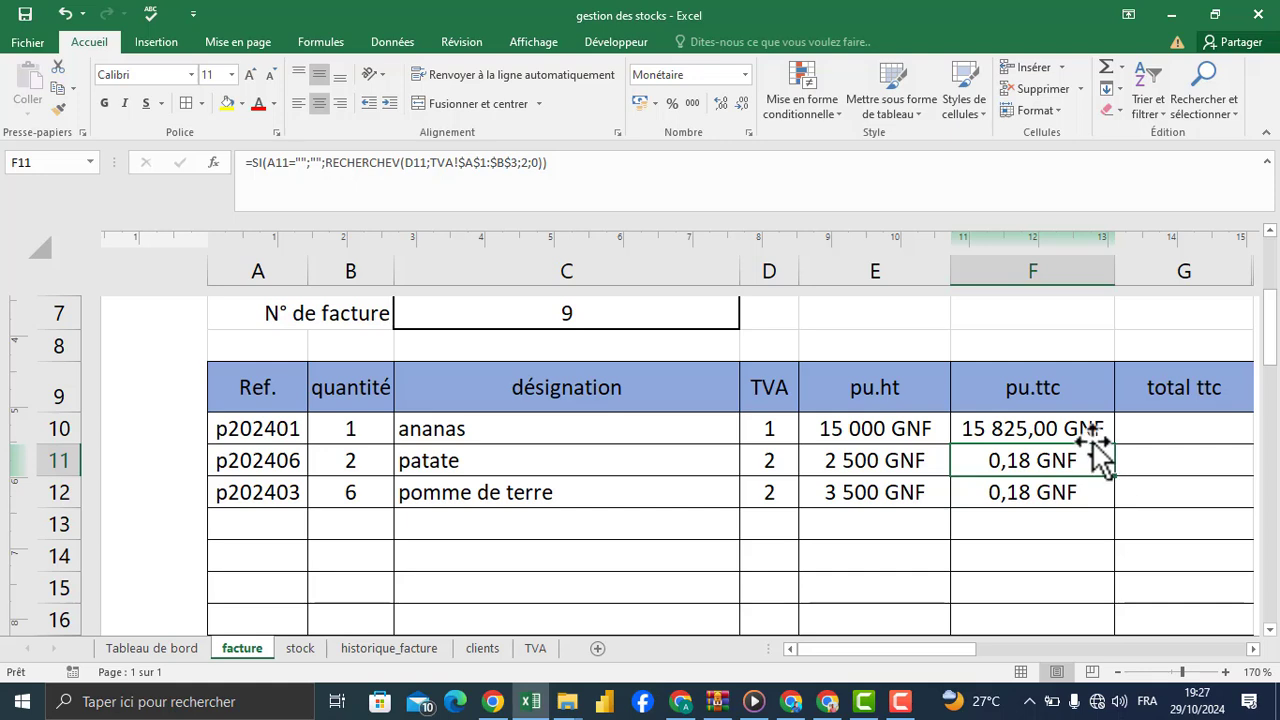
click(915, 701)
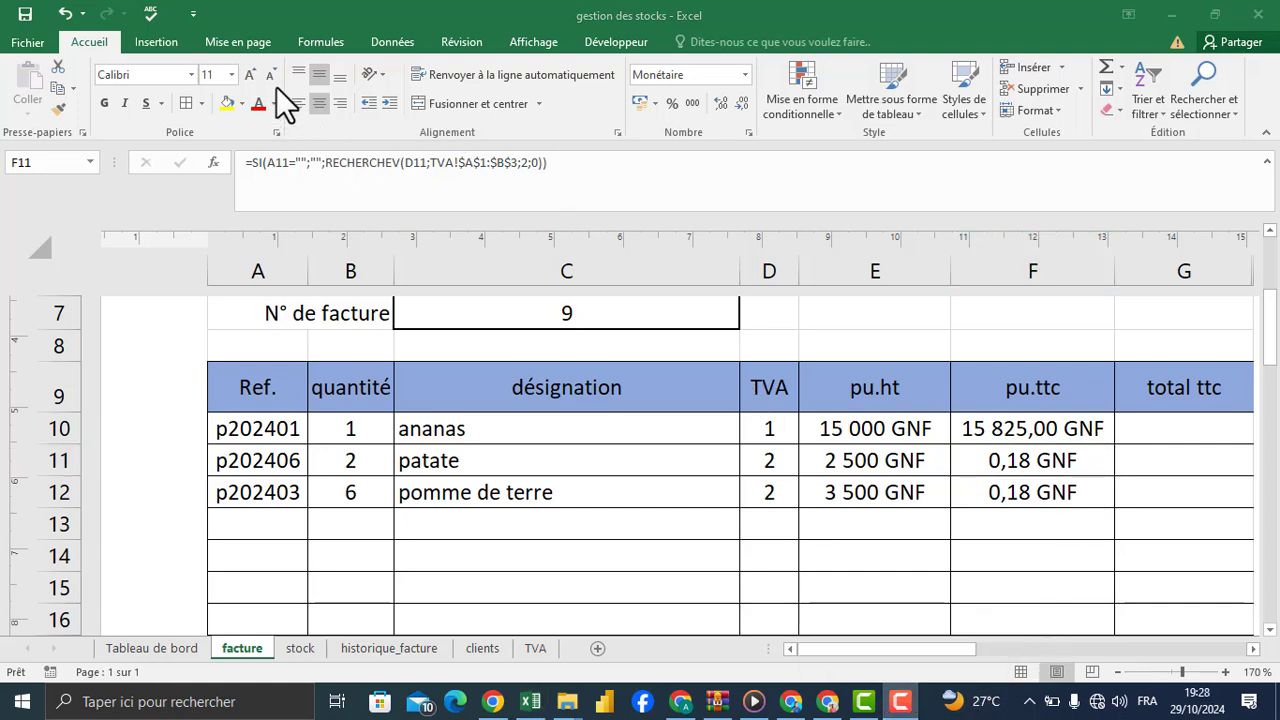
click(995, 428)
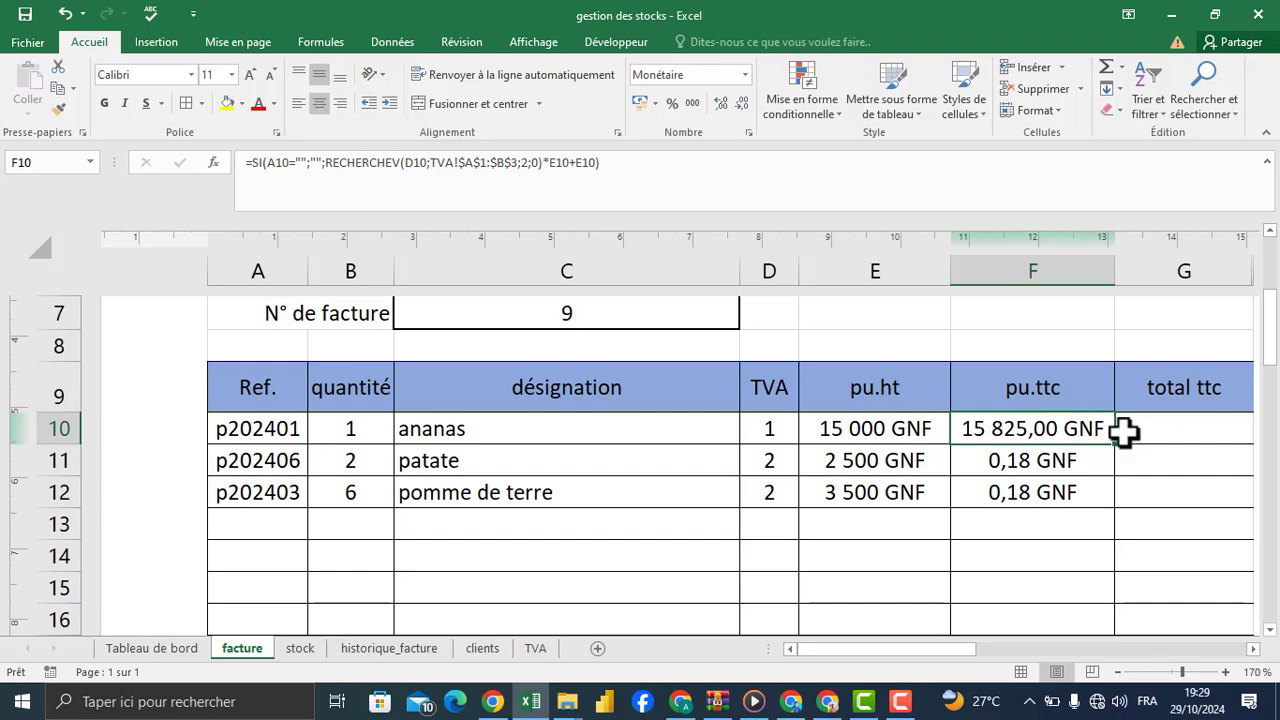
Step: Start a SI formula in the total ttc cell G10 that returns an empty text when A10 is blank
drag(922, 649, 955, 647)
click(951, 426)
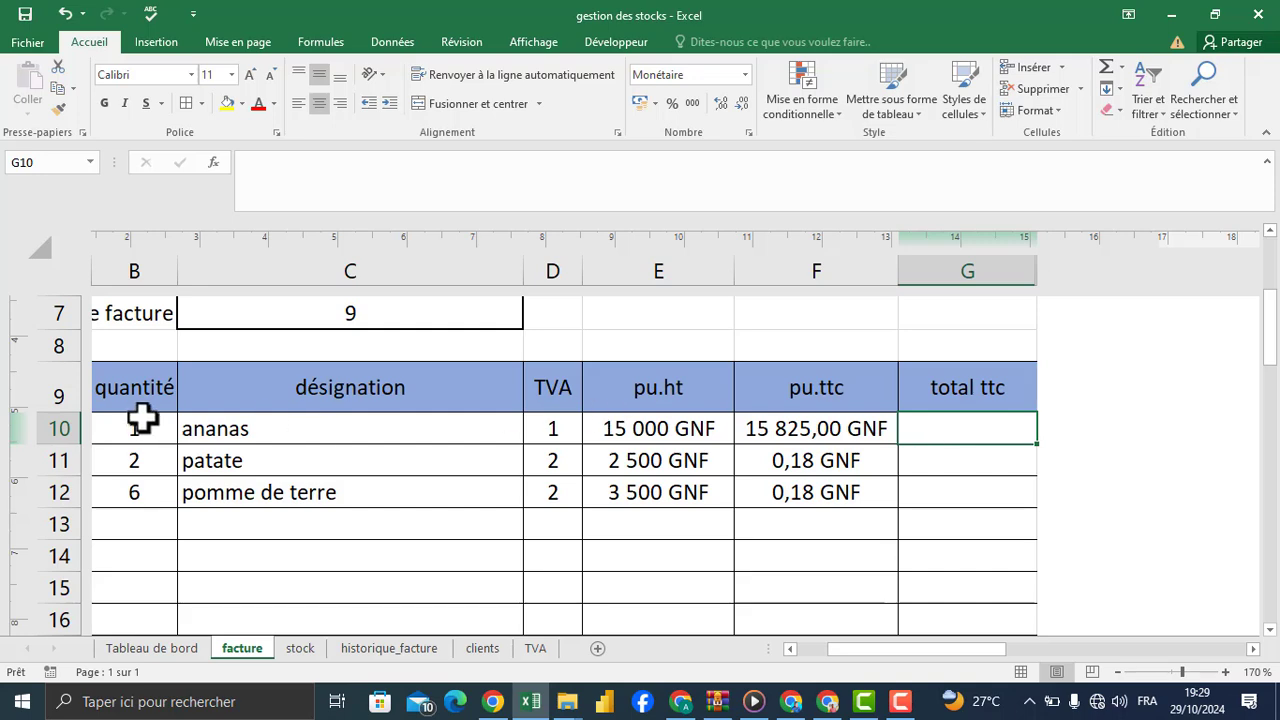
text(=s)
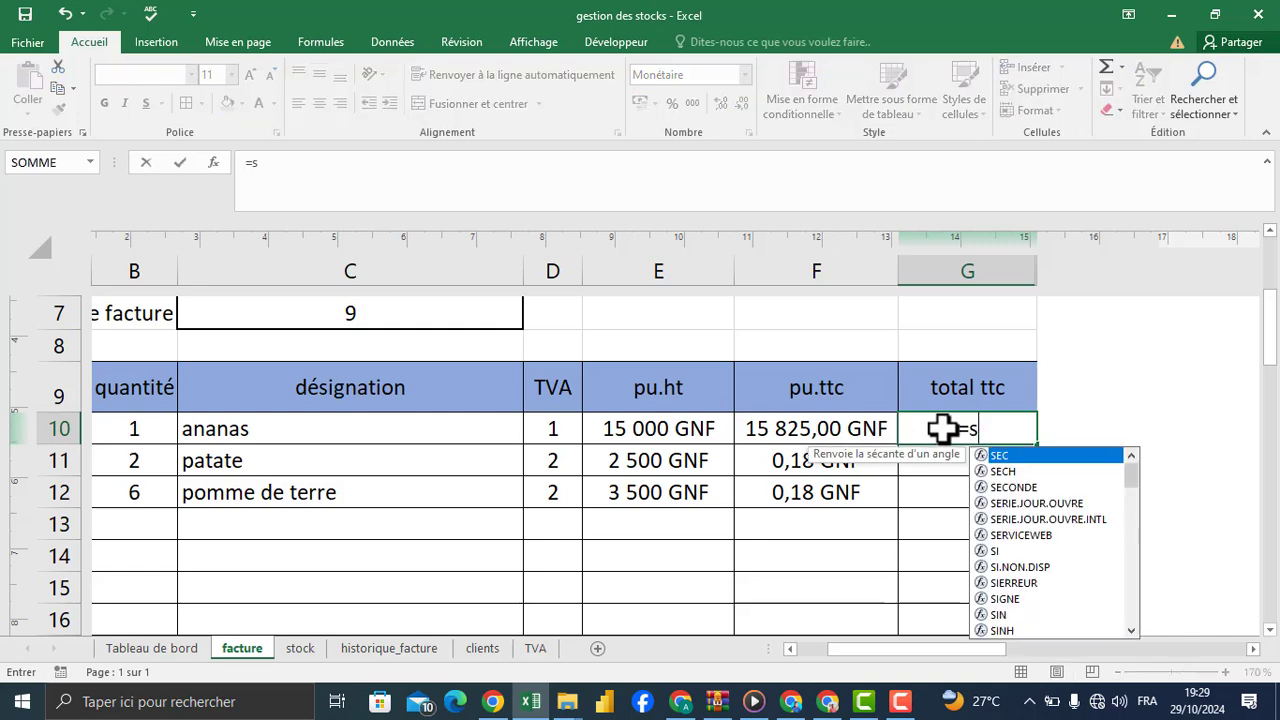
text(i)
key(Tab)
drag(886, 648, 820, 652)
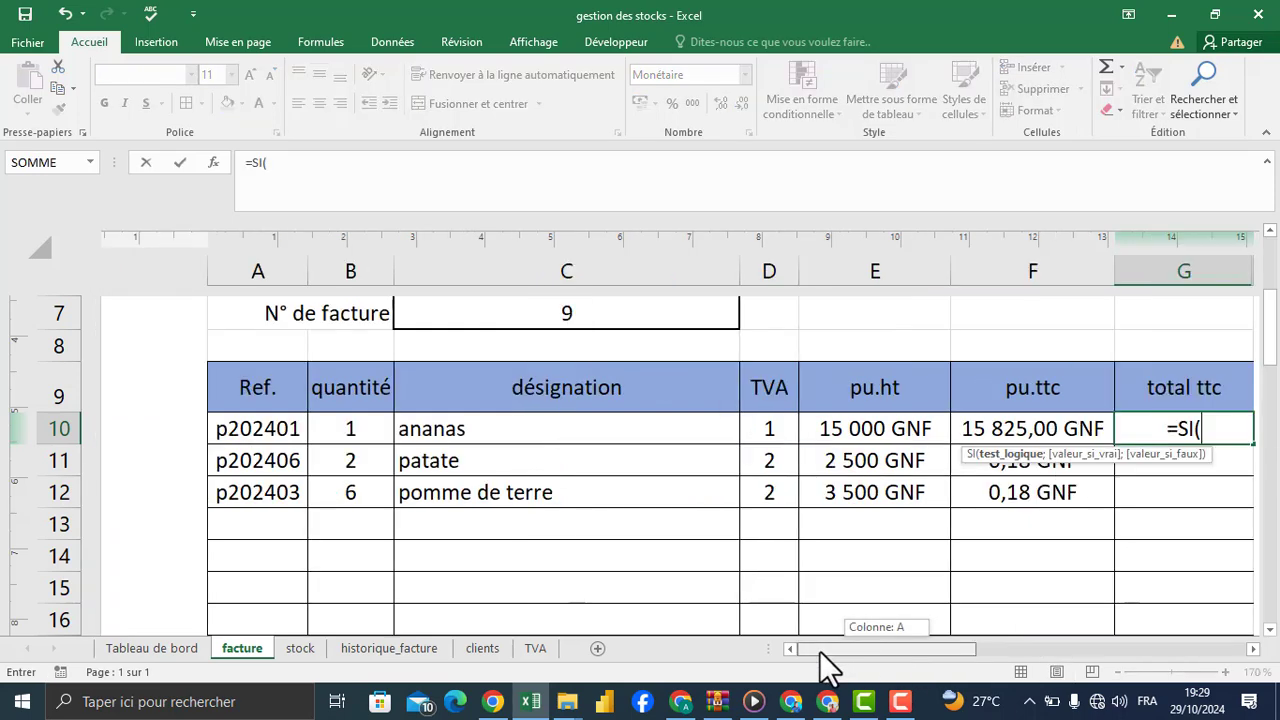
click(275, 430)
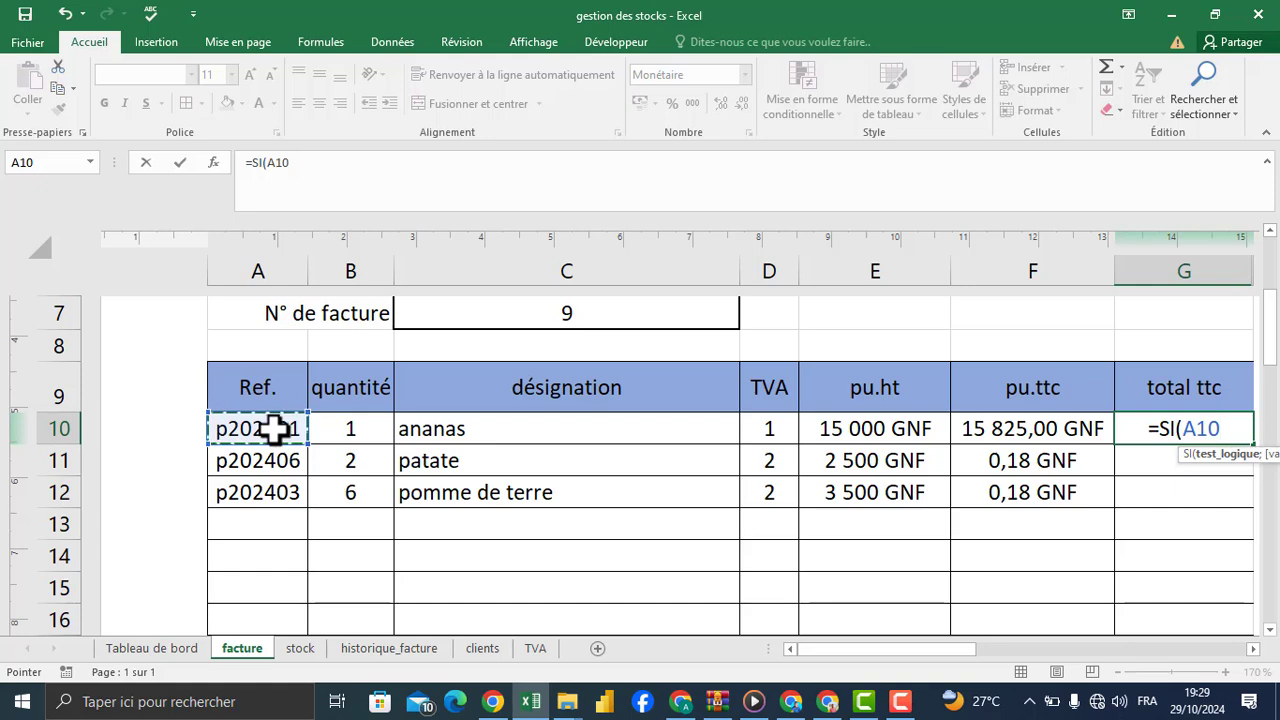
text(="";)
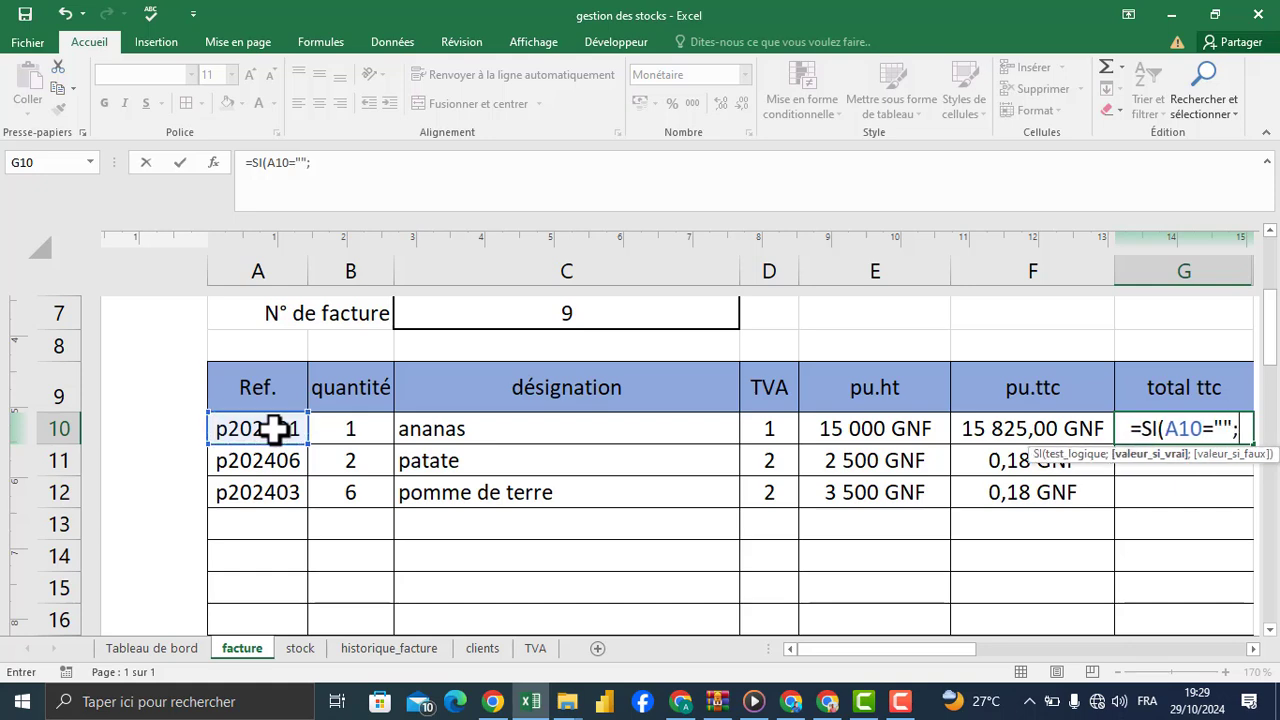
text("")
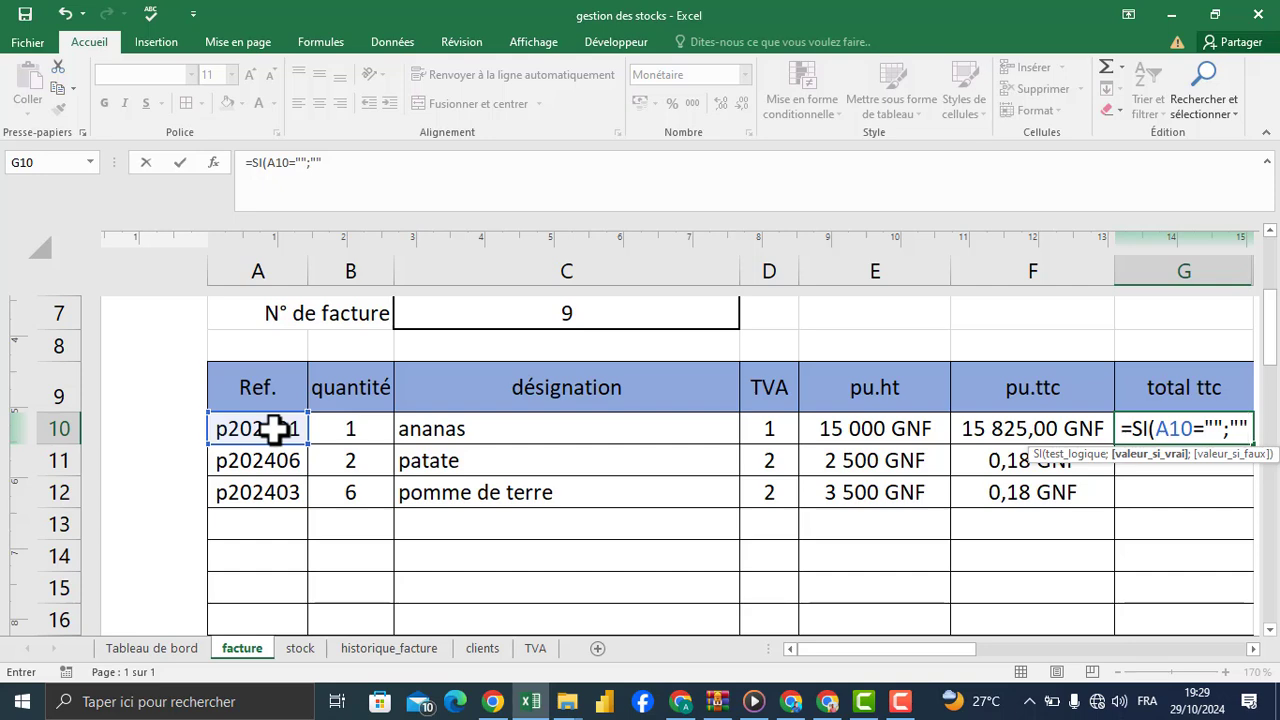
text(;)
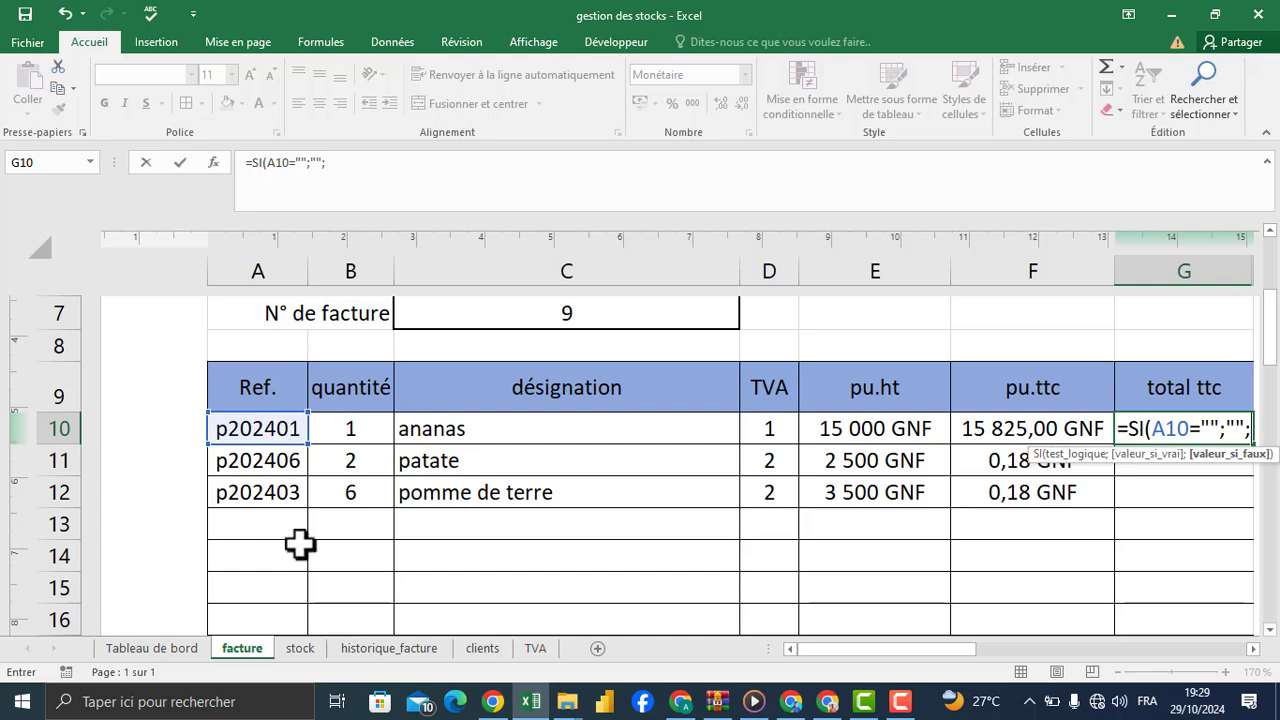
Step: Complete the G10 formula with B10*F10 as the value if false, and review the entered formula
click(357, 428)
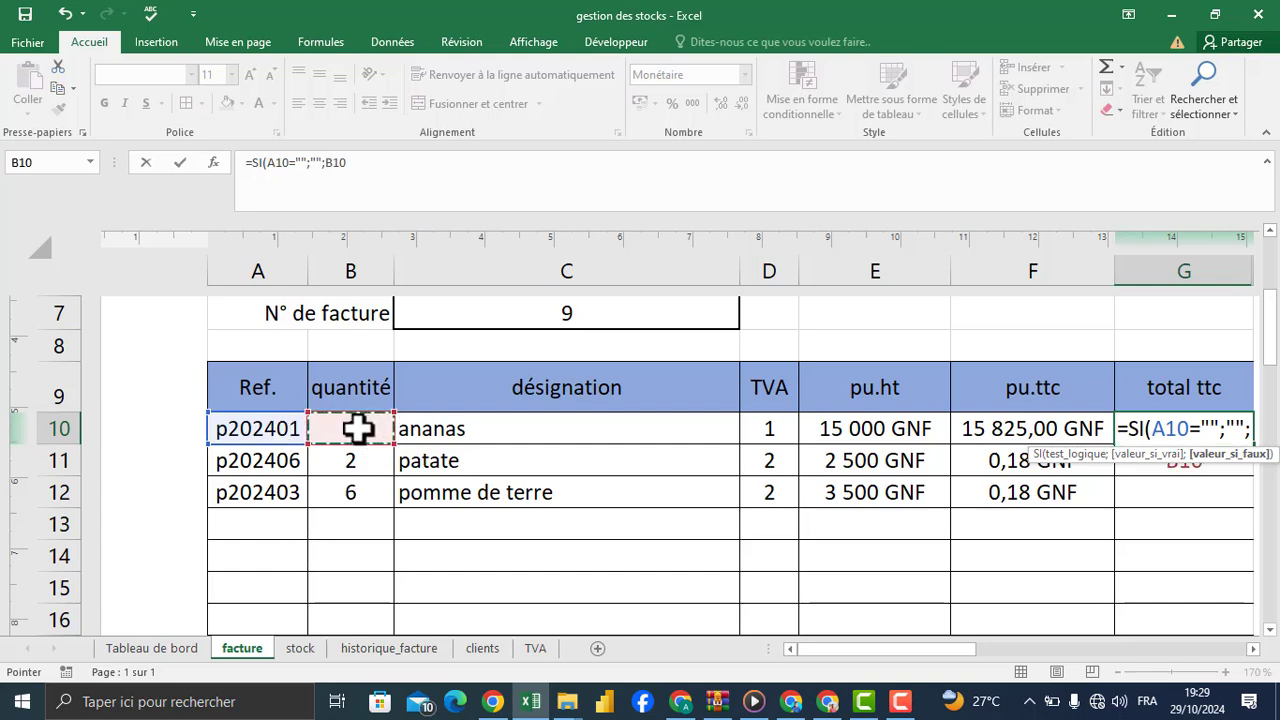
text(*)
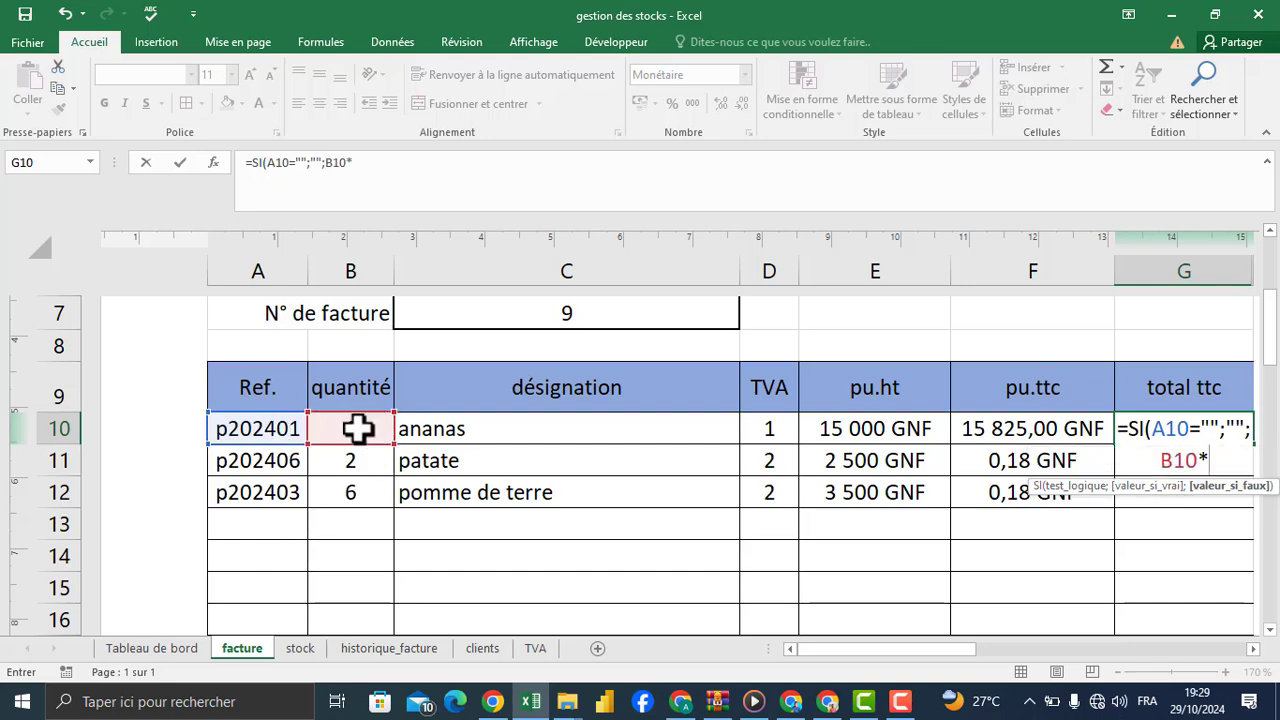
click(1003, 426)
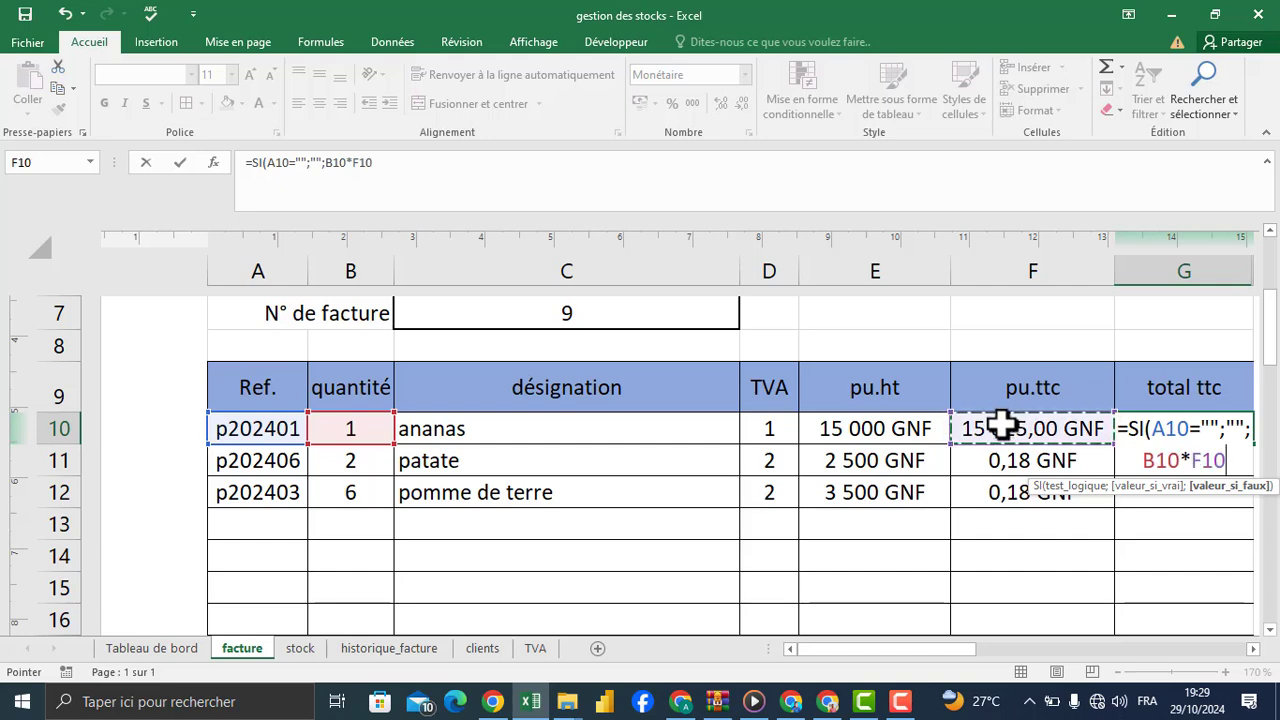
text())
key(Return)
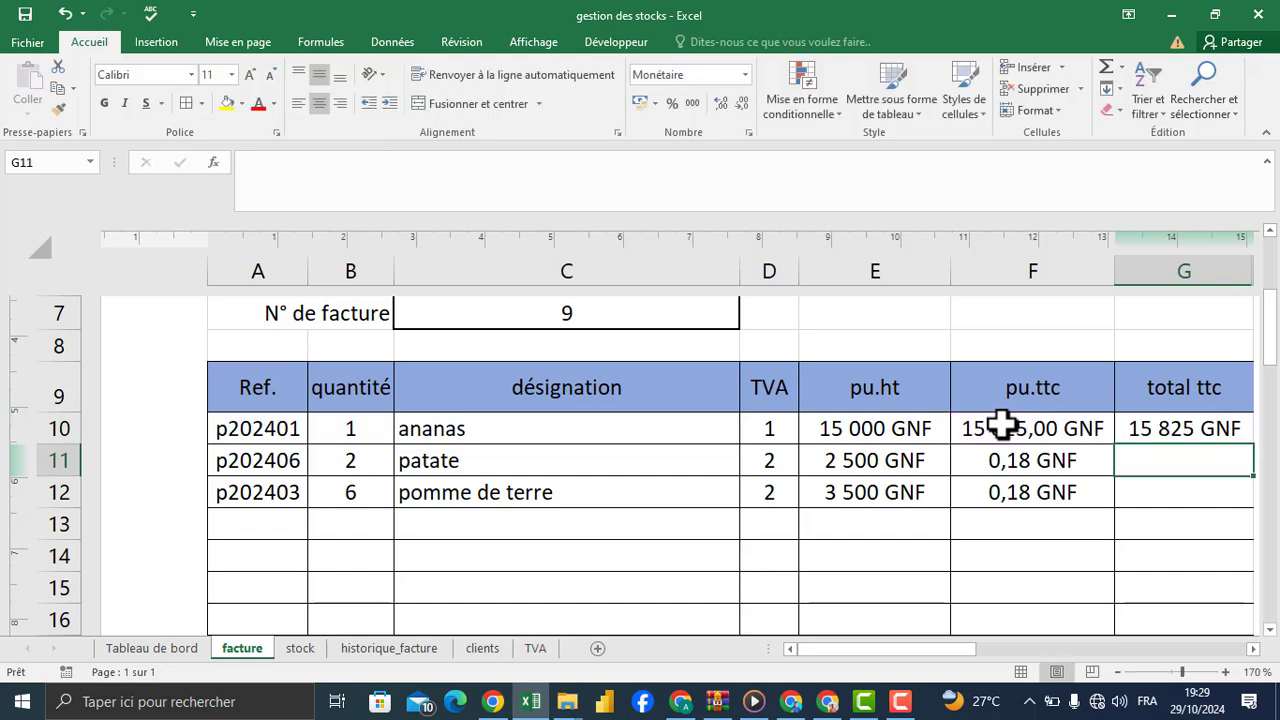
click(1180, 430)
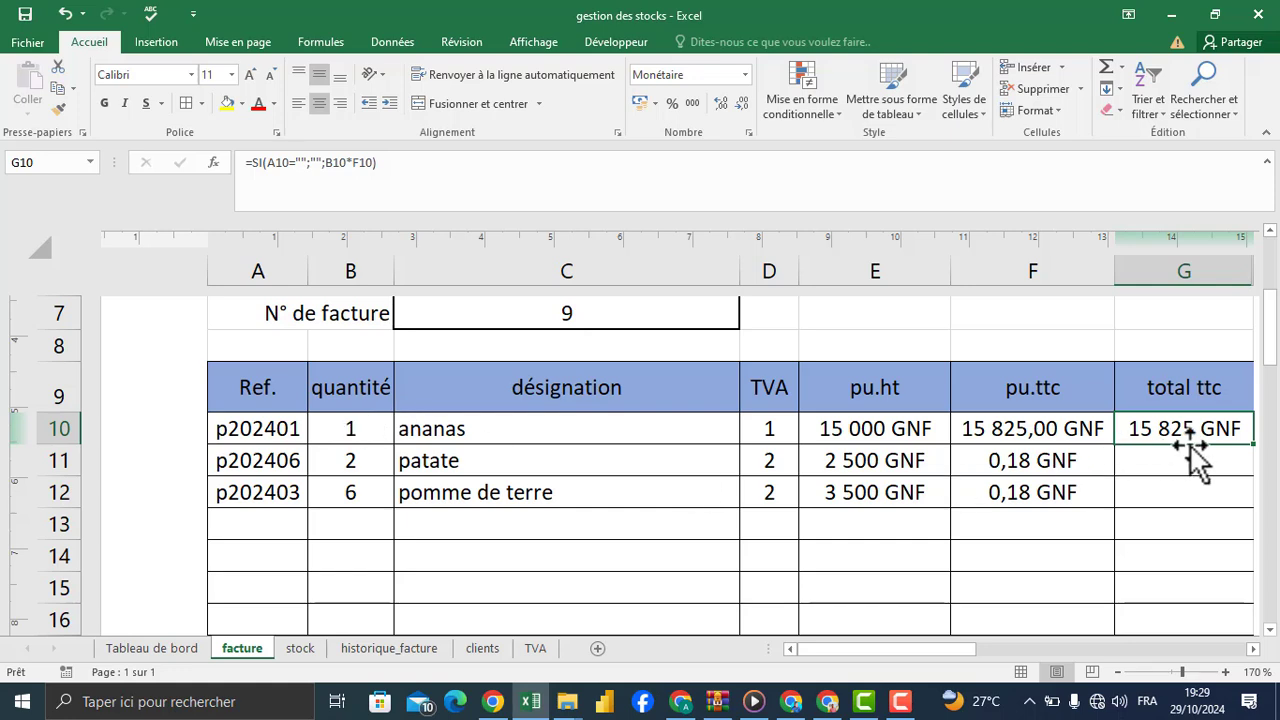
Step: Set the ananas quantity in B10 to 5
click(349, 430)
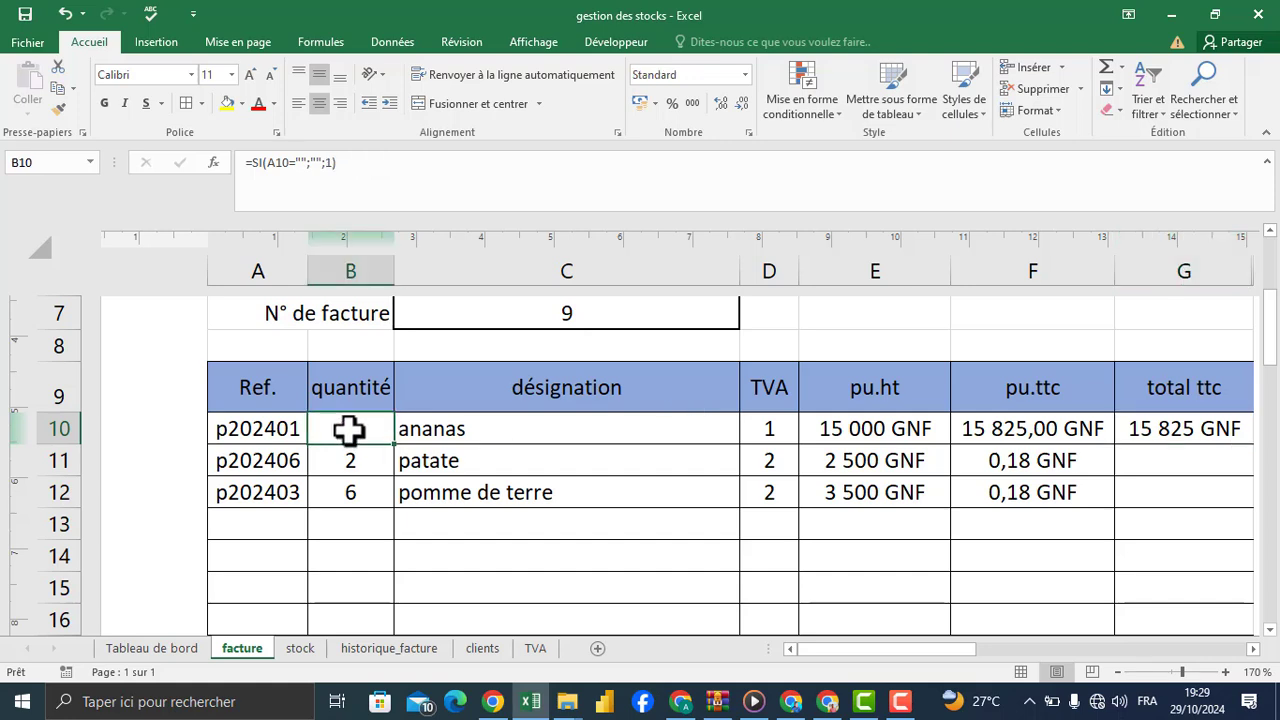
text(5)
key(Return)
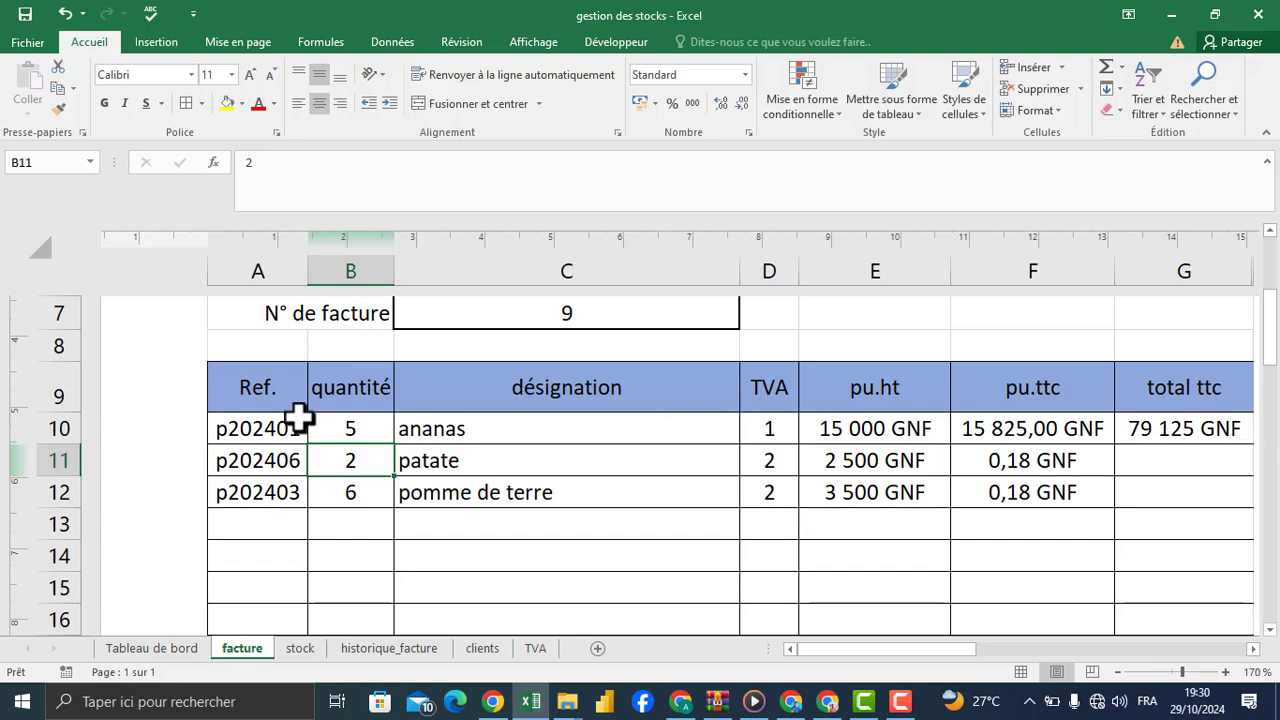
Step: Clear the product reference in A10
click(255, 430)
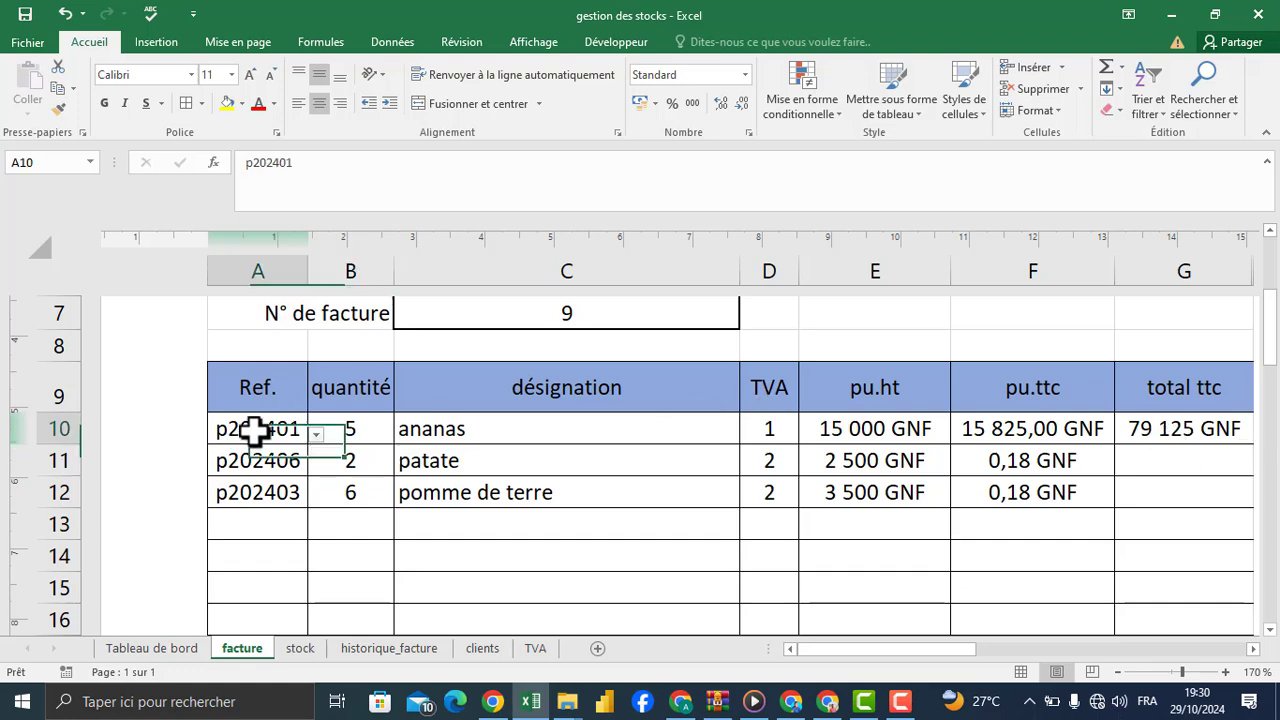
click(316, 434)
click(284, 431)
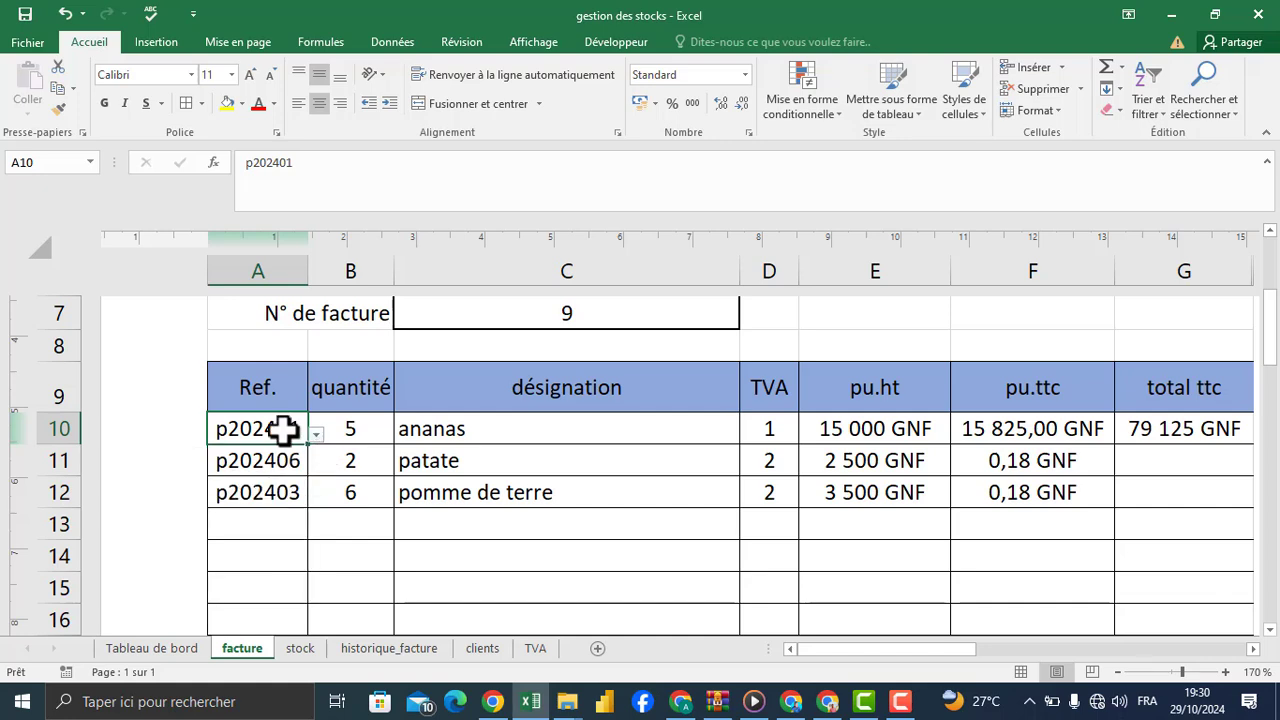
key(Delete)
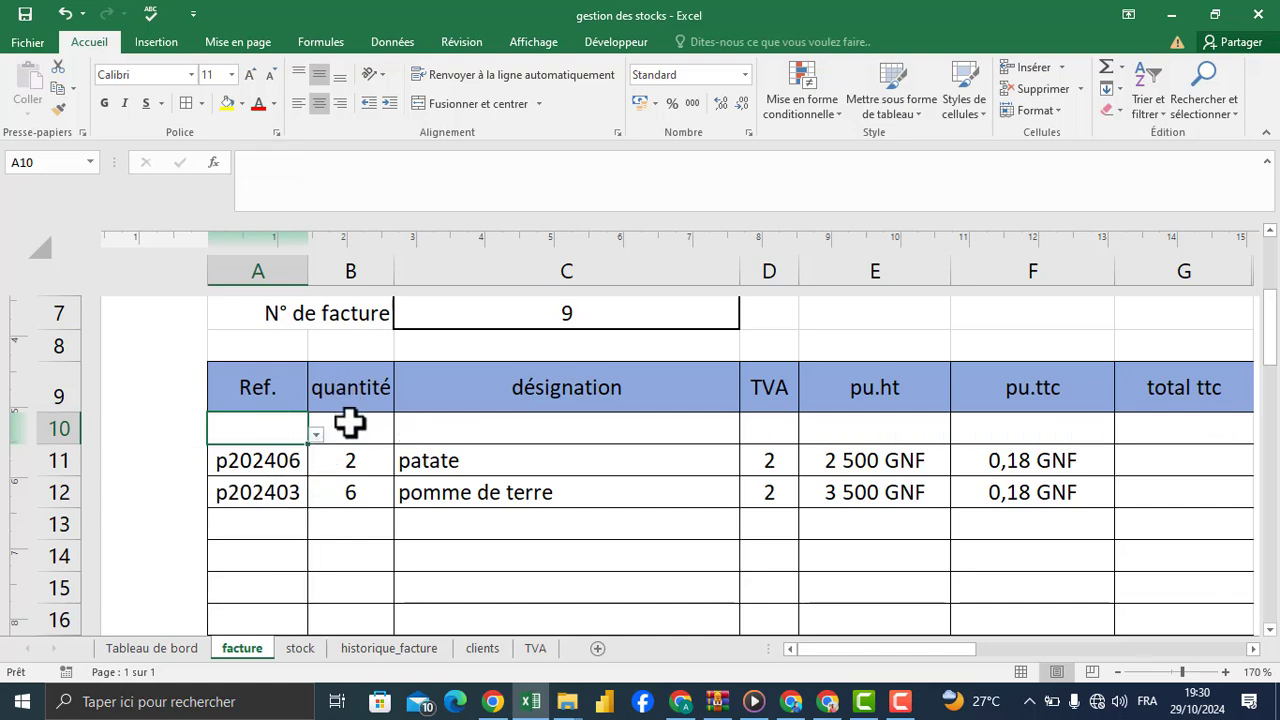
Step: Fill the patate quantity from B11 up into B10, and check the quantities in B10, B11 and B12
click(349, 423)
click(358, 456)
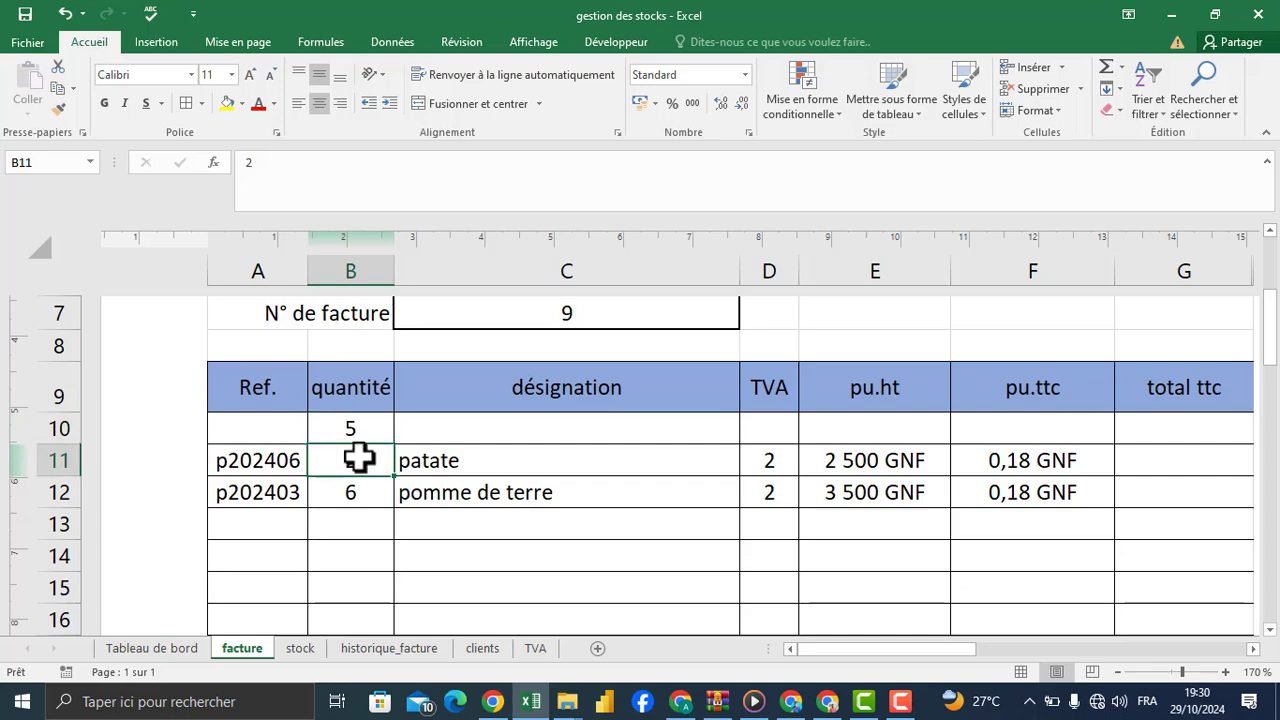
drag(398, 483, 386, 423)
click(359, 426)
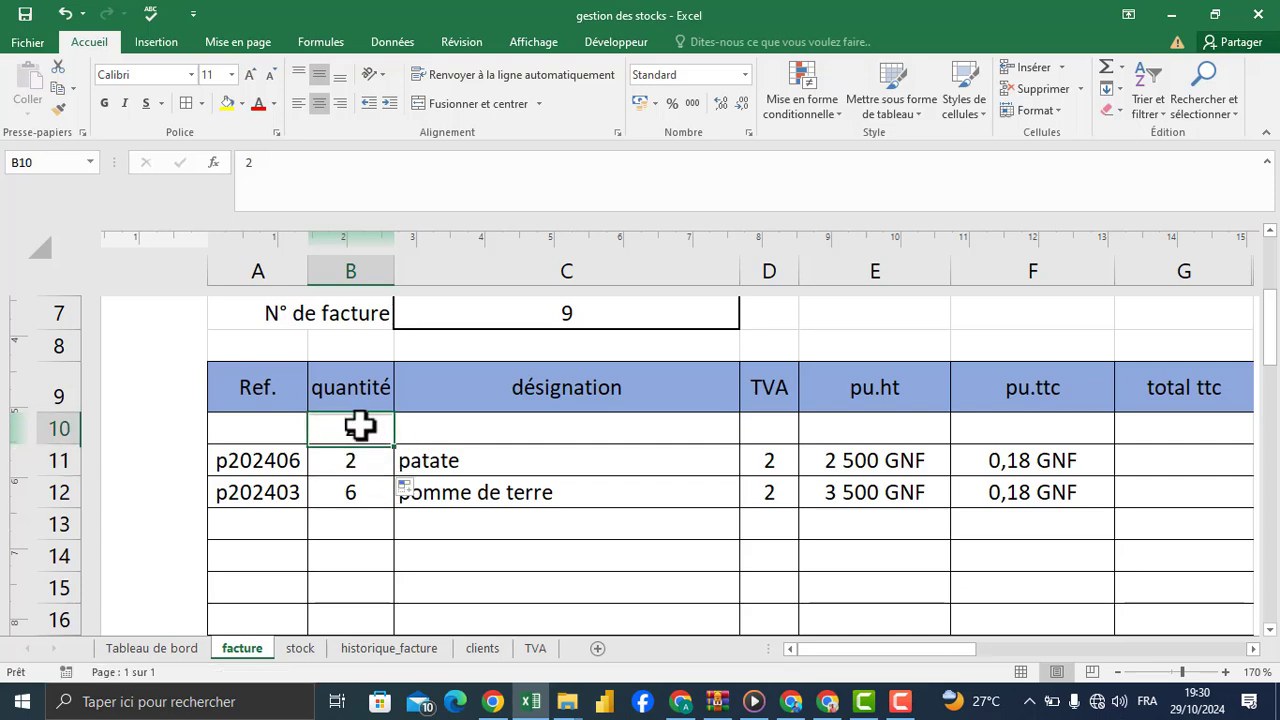
click(343, 454)
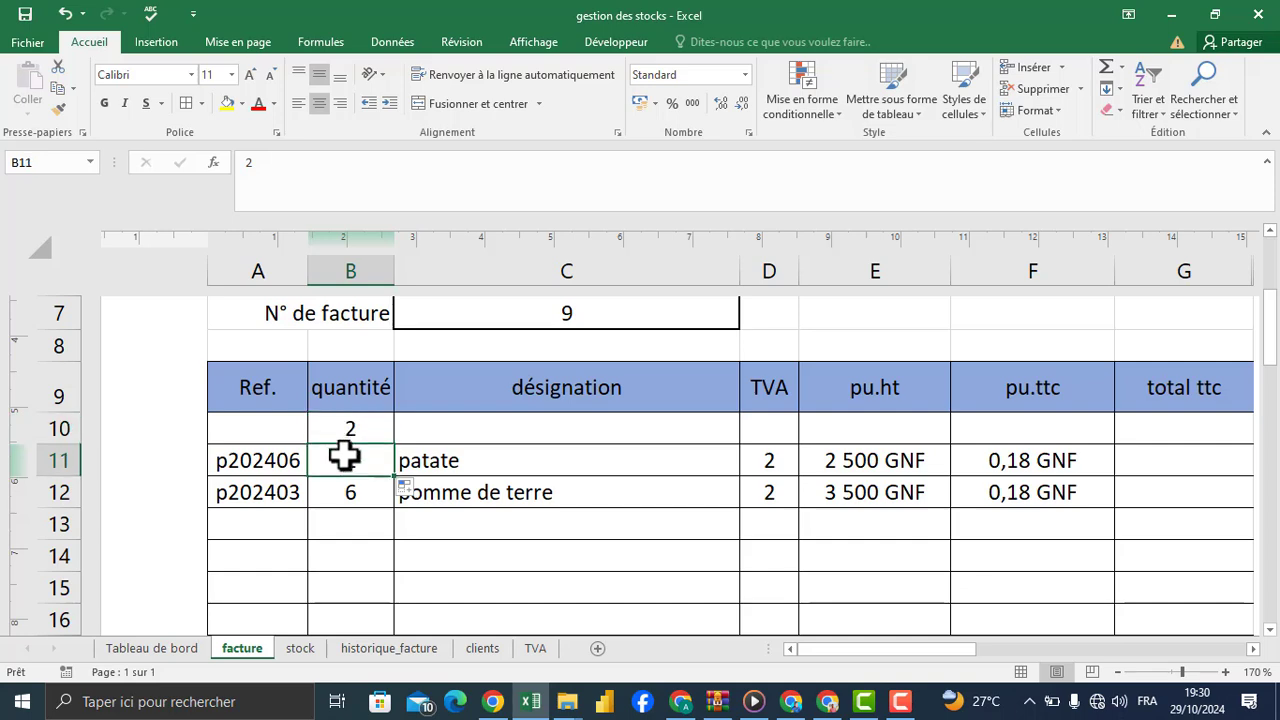
click(353, 488)
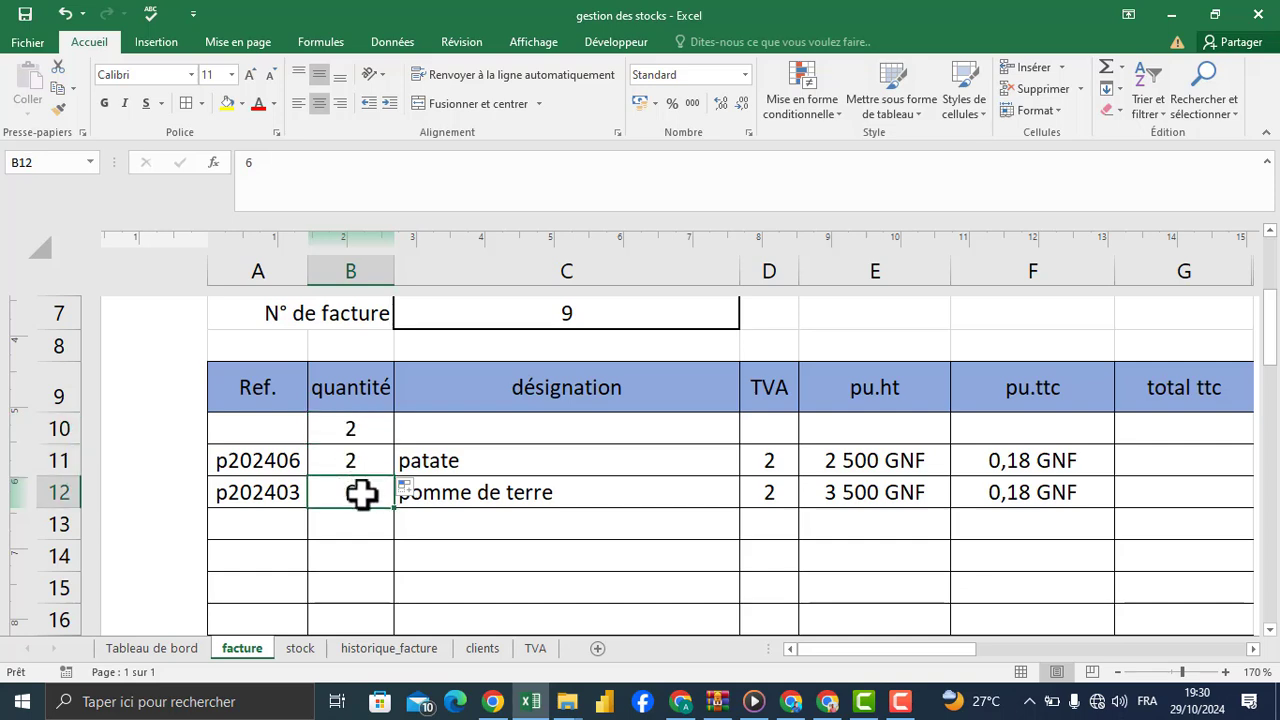
text(6)
key(ctrl+Return)
Step: Fill the G10 formula down through the total ttc column's invoice lines, and review the copied formulas
click(263, 418)
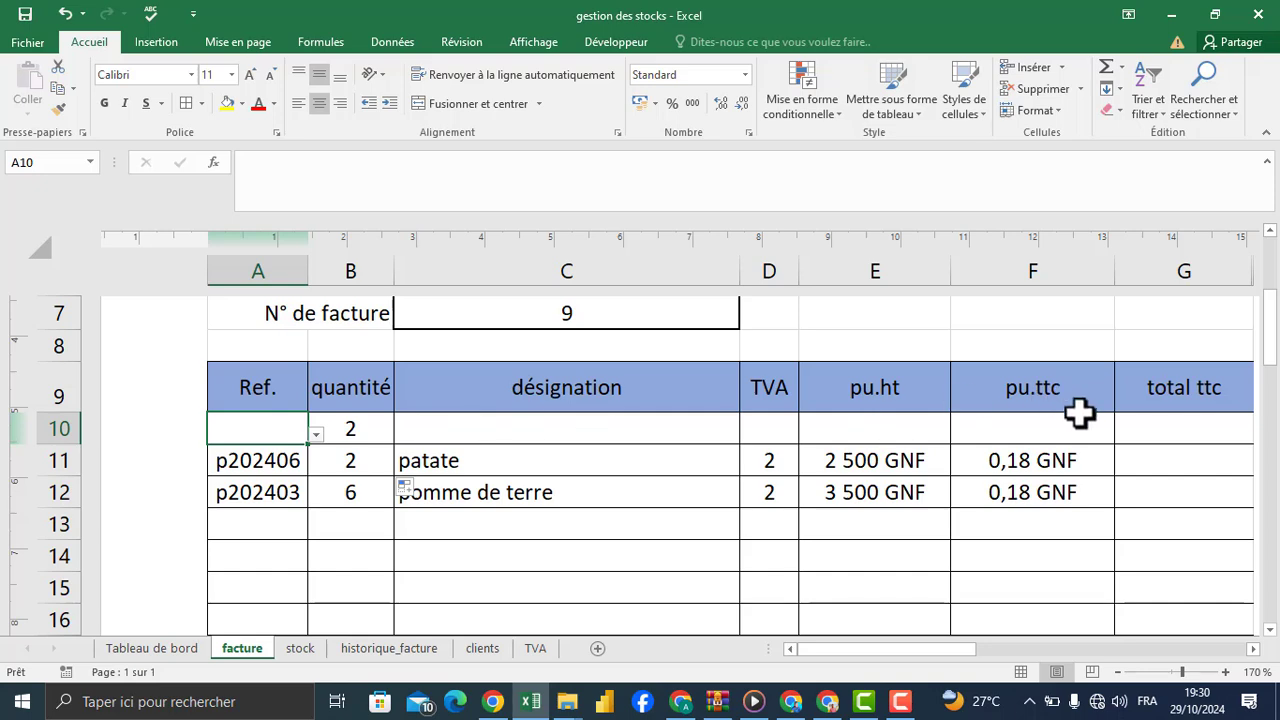
click(1157, 432)
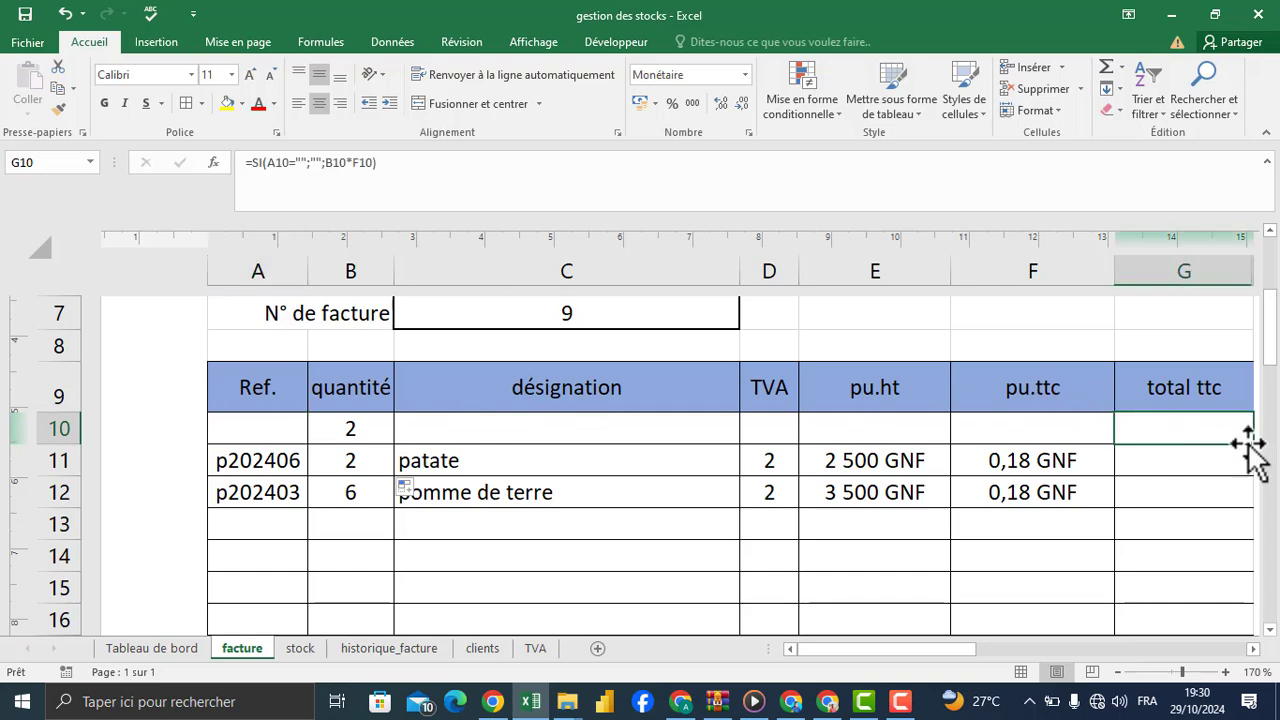
drag(930, 658, 991, 660)
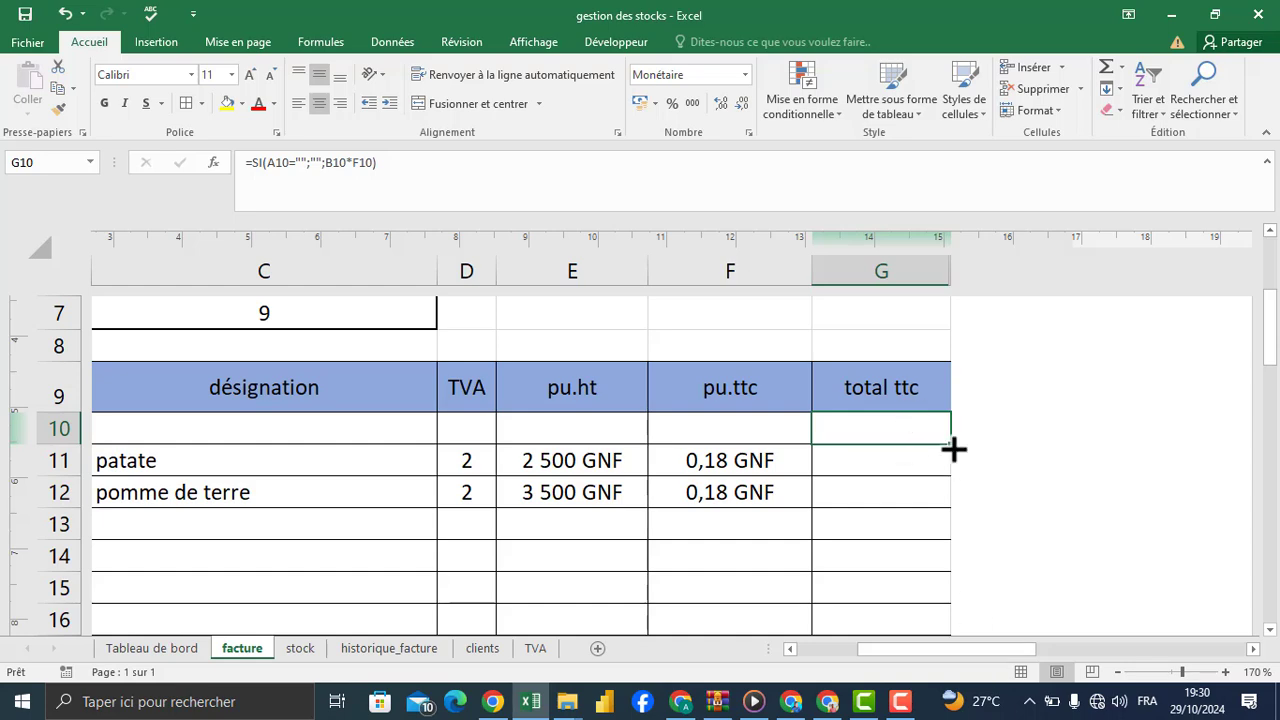
drag(952, 449, 889, 424)
click(875, 365)
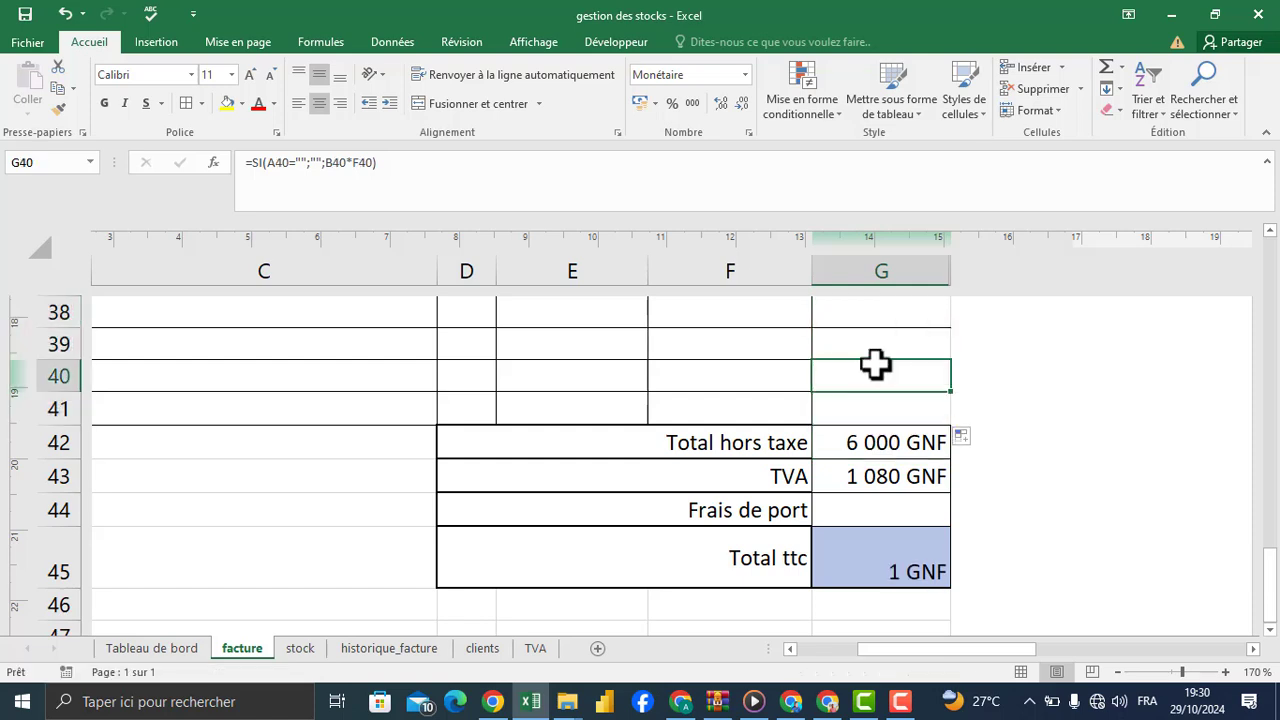
drag(1269, 586, 1263, 317)
click(876, 474)
click(876, 378)
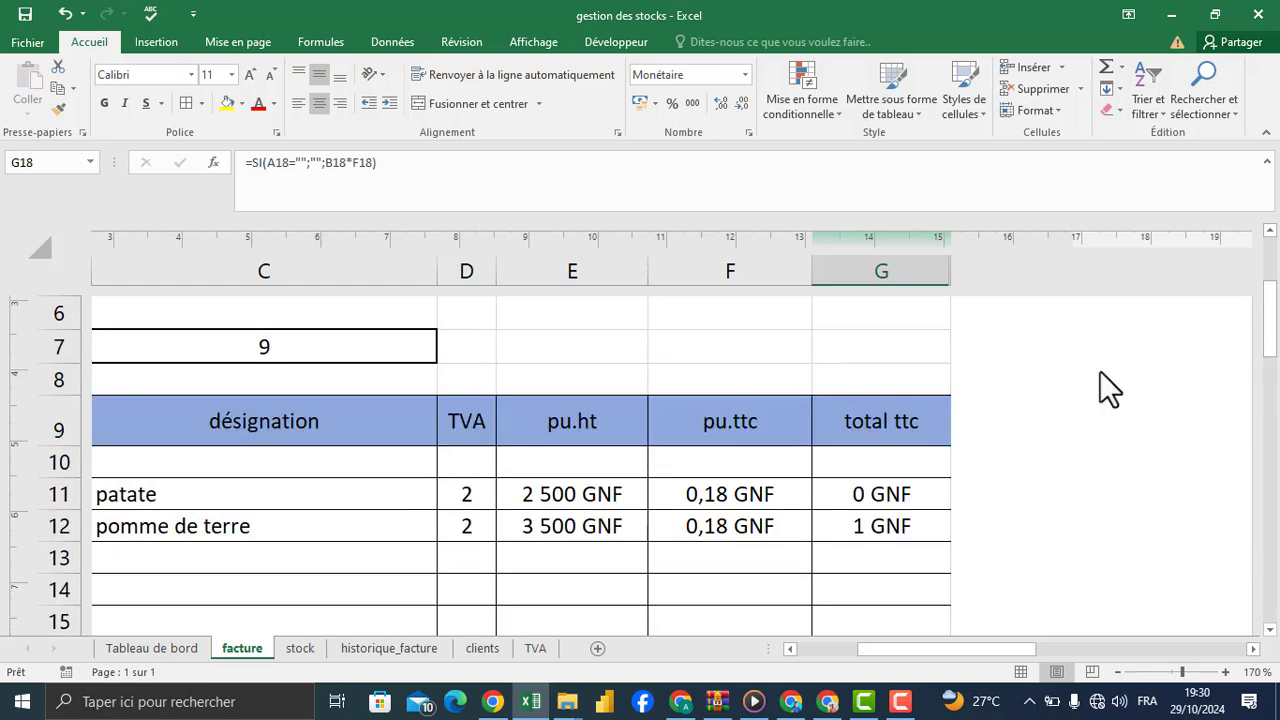
click(902, 458)
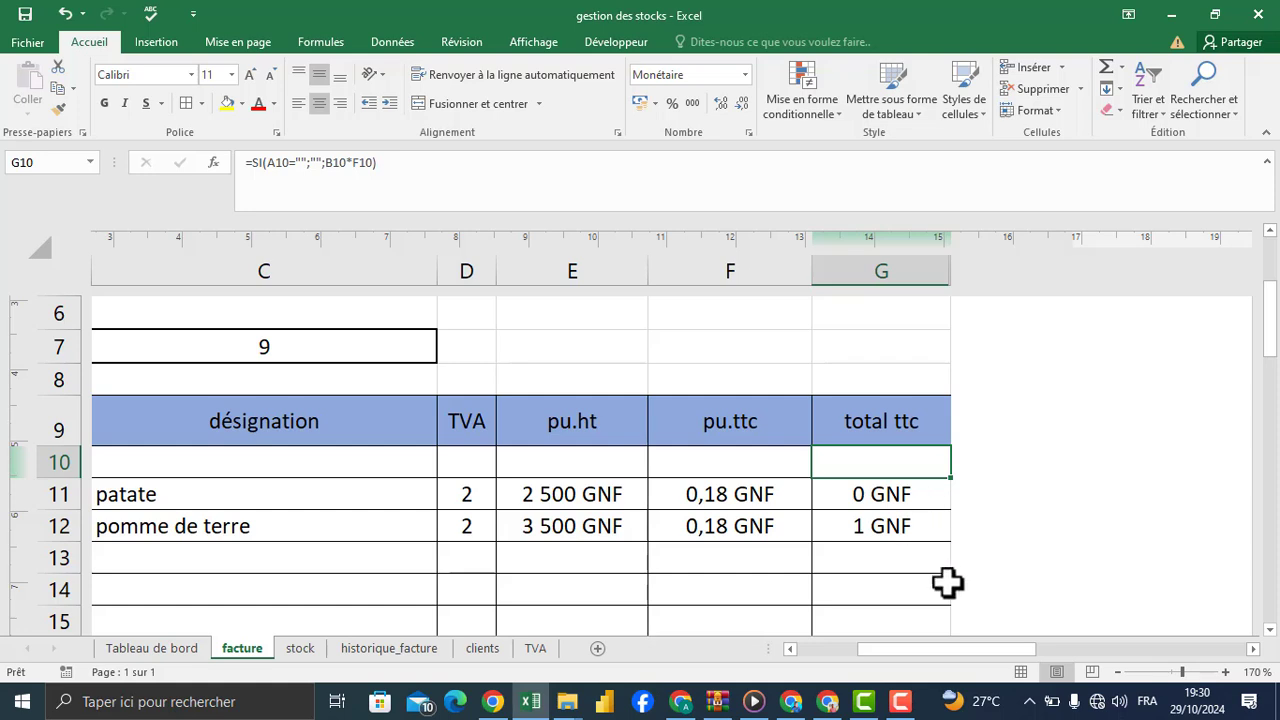
Step: Check the patate reference in A11 and the pomme de terre quantity in B12 against the invoice totals
drag(973, 648, 740, 645)
click(280, 504)
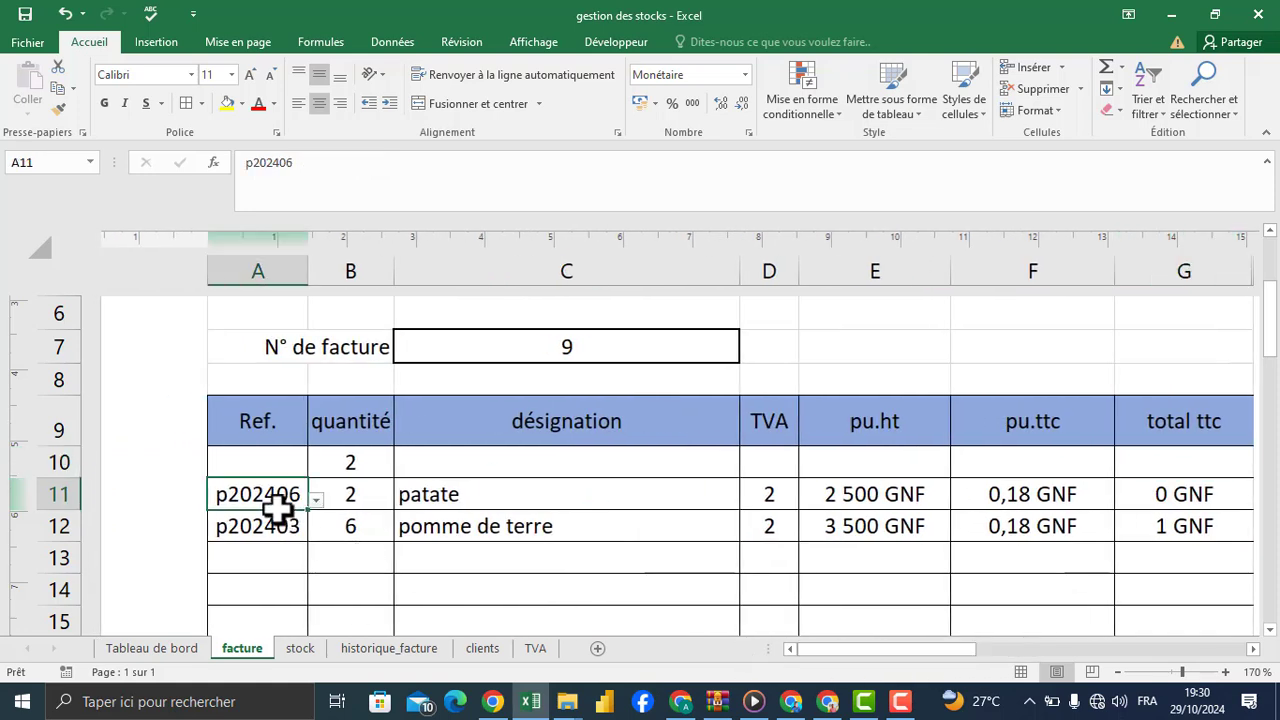
click(355, 522)
text(6)
click(375, 565)
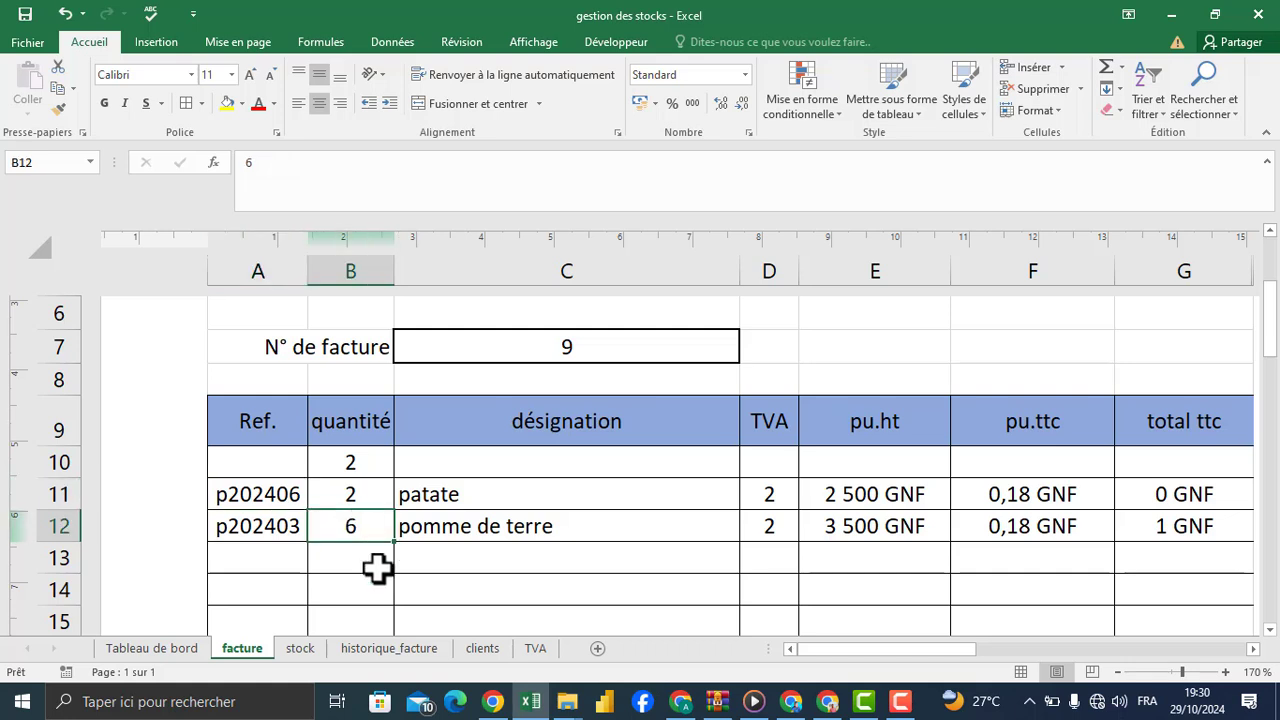
Step: Replace the quantity in B10 with the formula =SI(A10="";"";1)
click(366, 580)
click(350, 462)
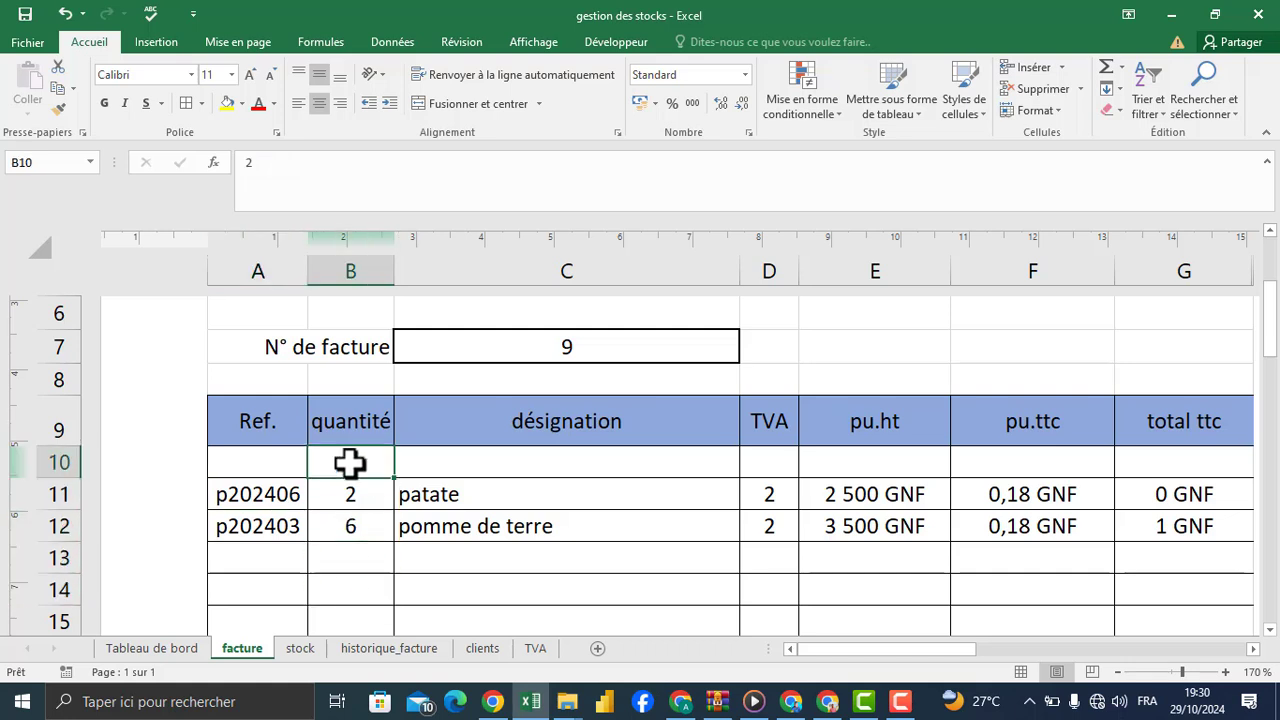
text(=si)
key(Tab)
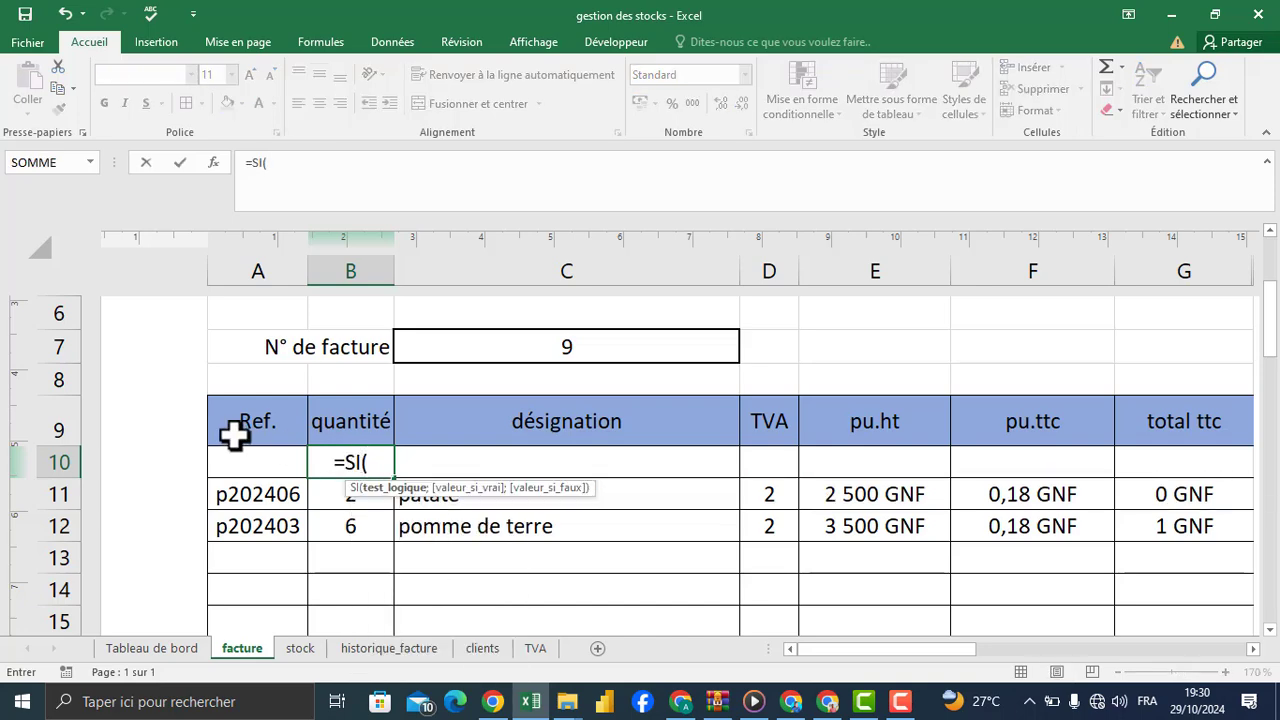
click(257, 461)
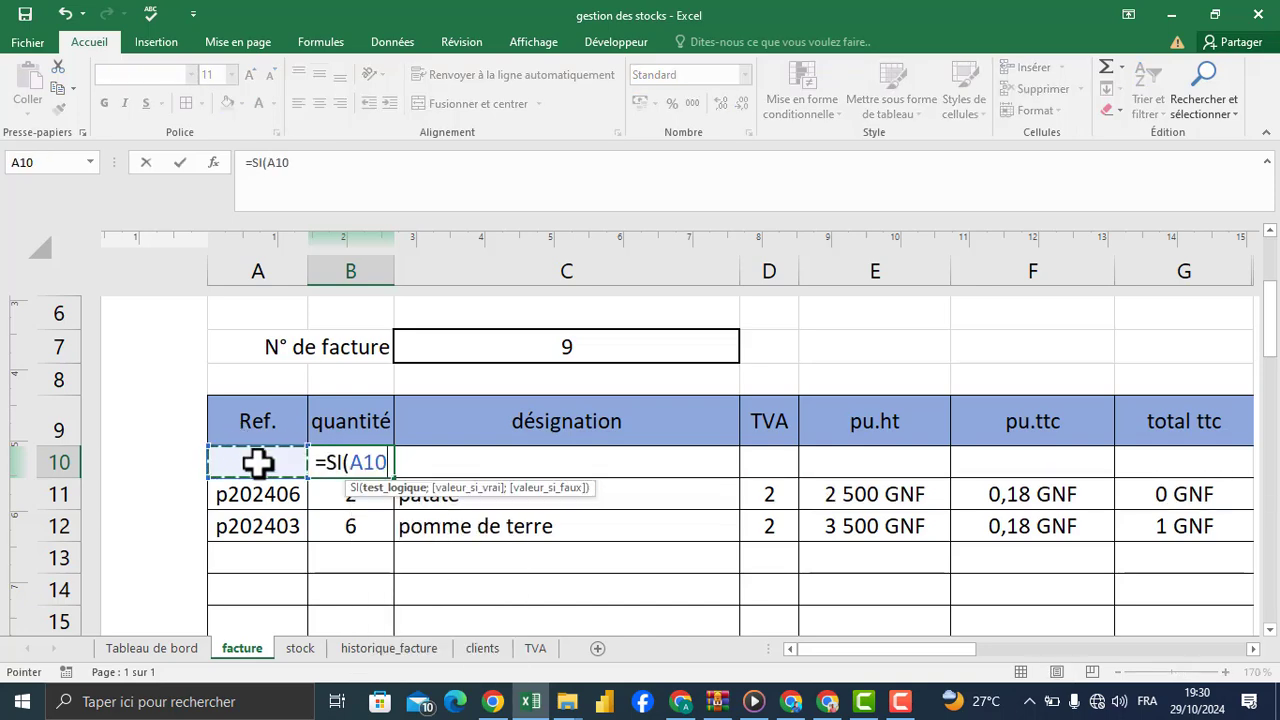
text(="")
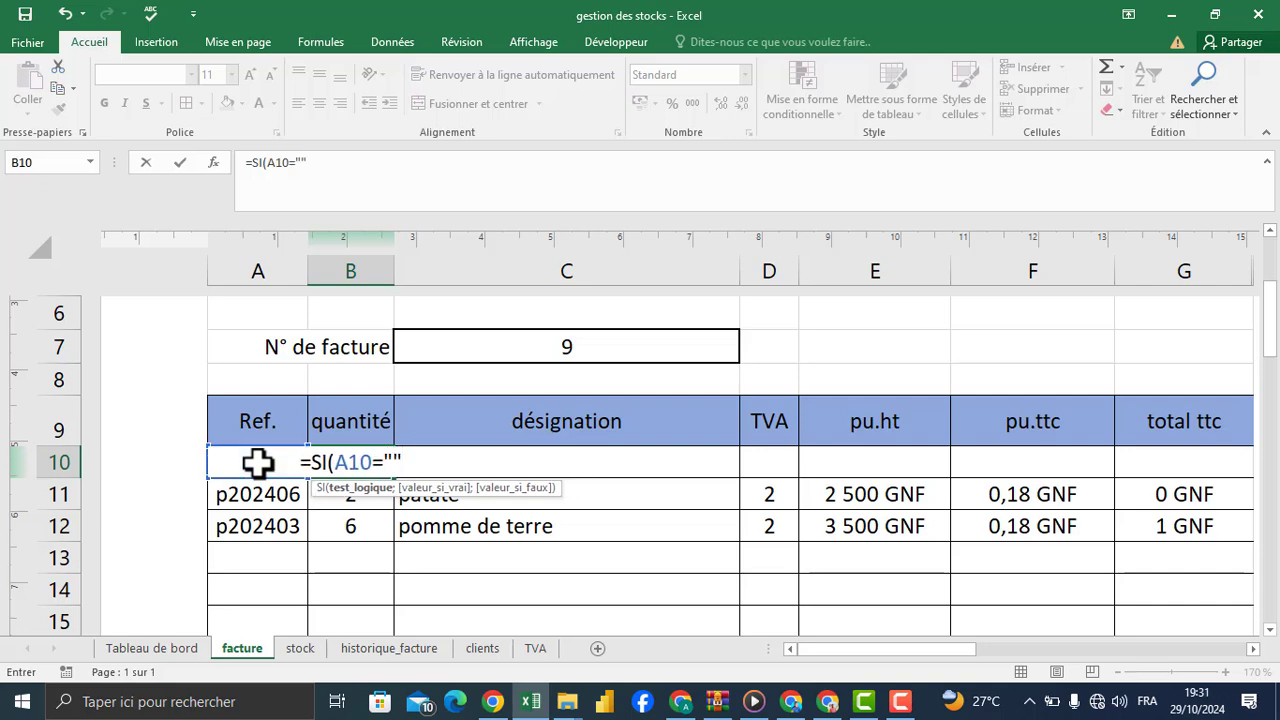
text(;"")
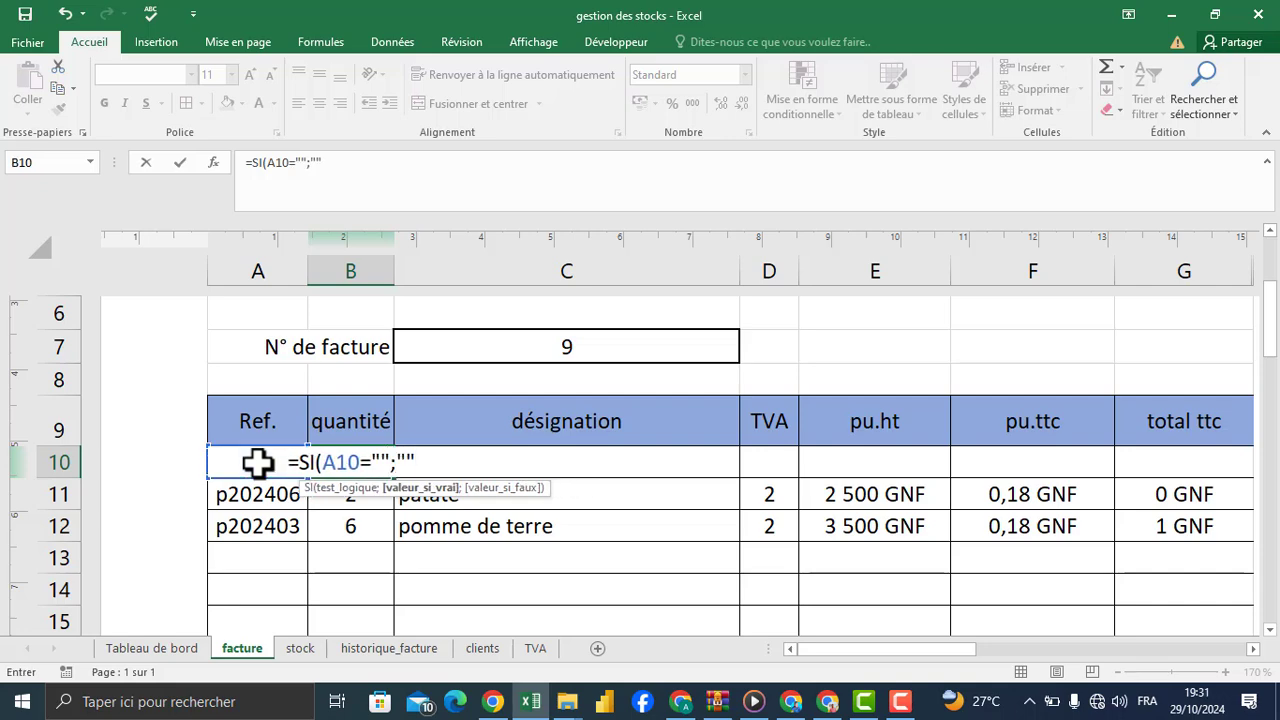
text(;1)
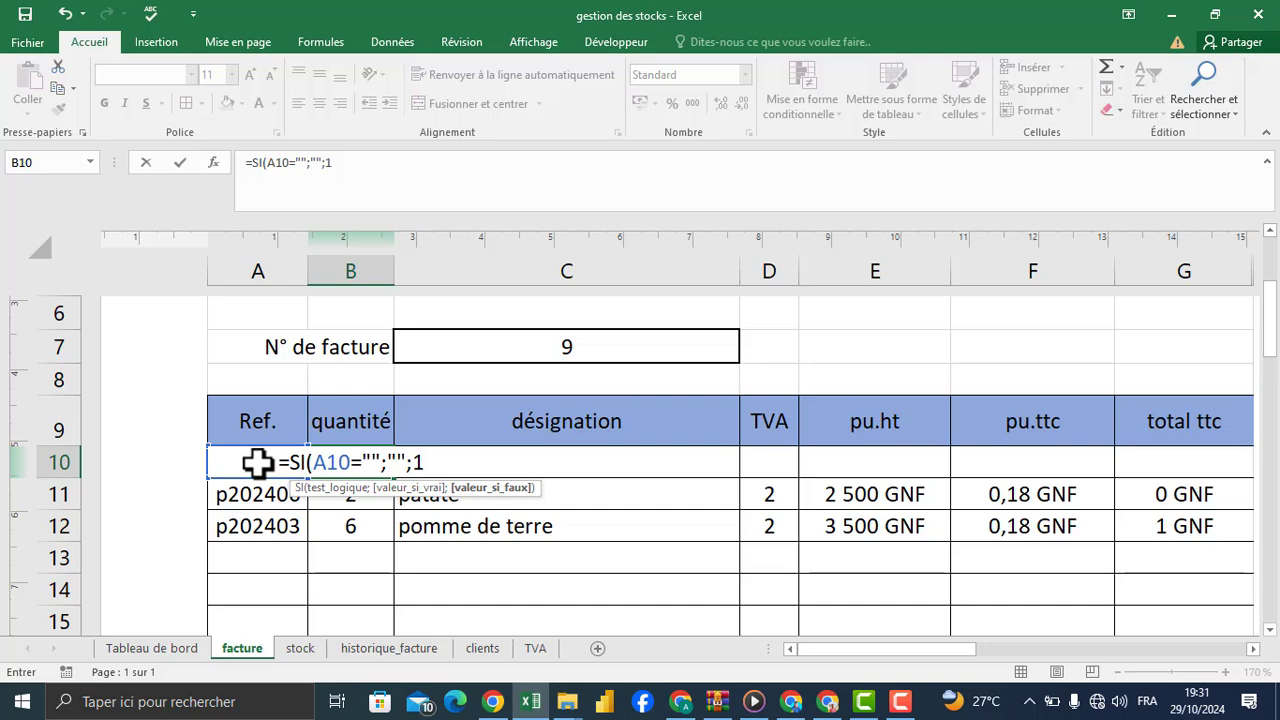
text())
key(Return)
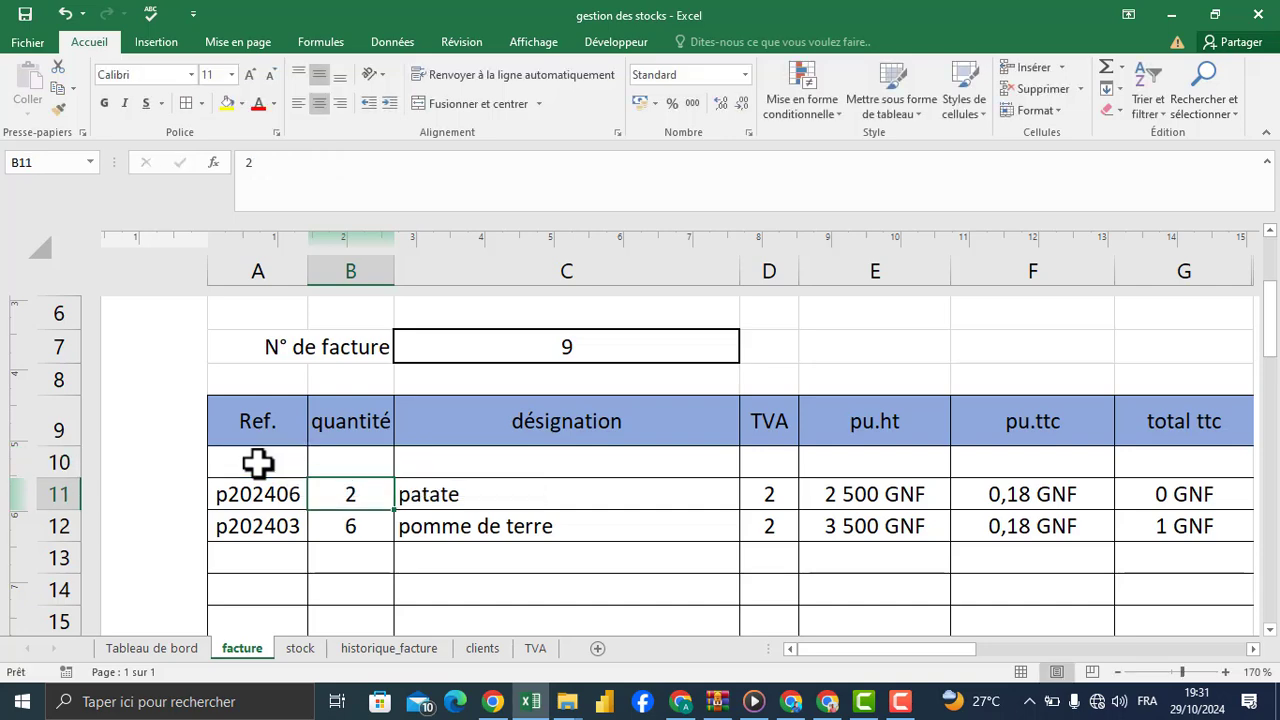
Step: Test the B10 quantity formula by choosing reference p202403 in A10, and clear that reference again
click(257, 462)
click(315, 468)
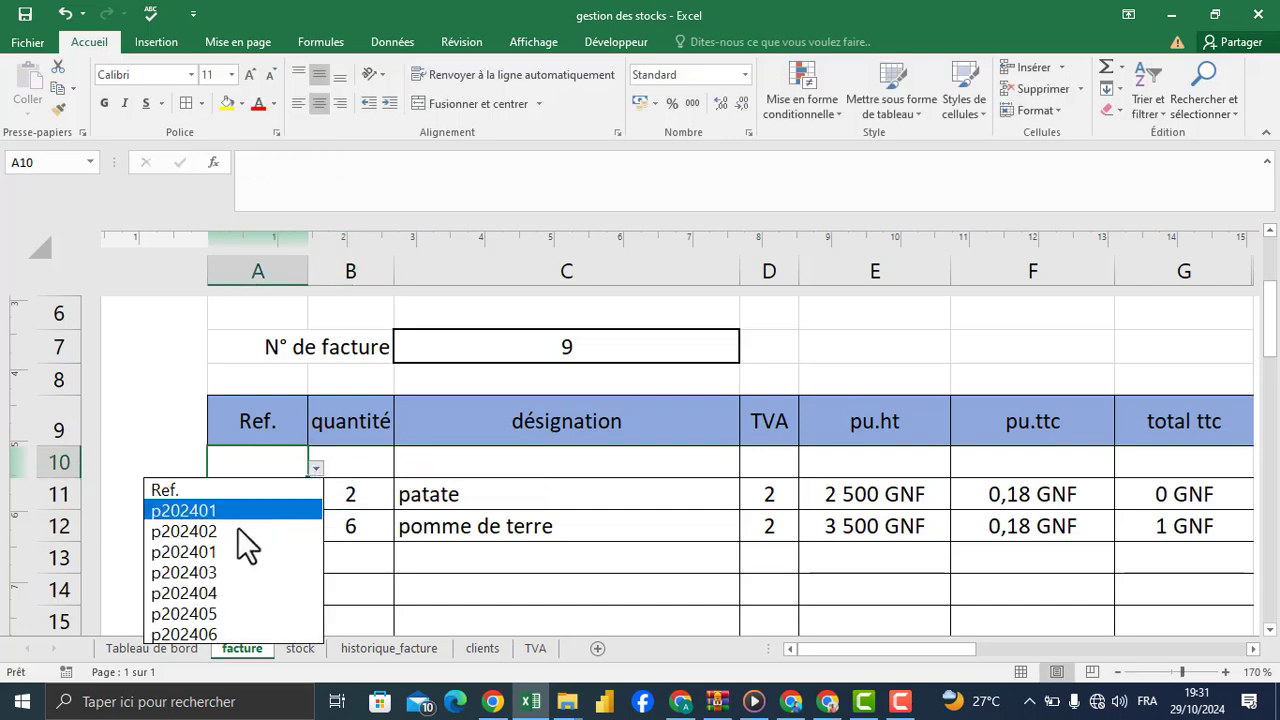
click(207, 572)
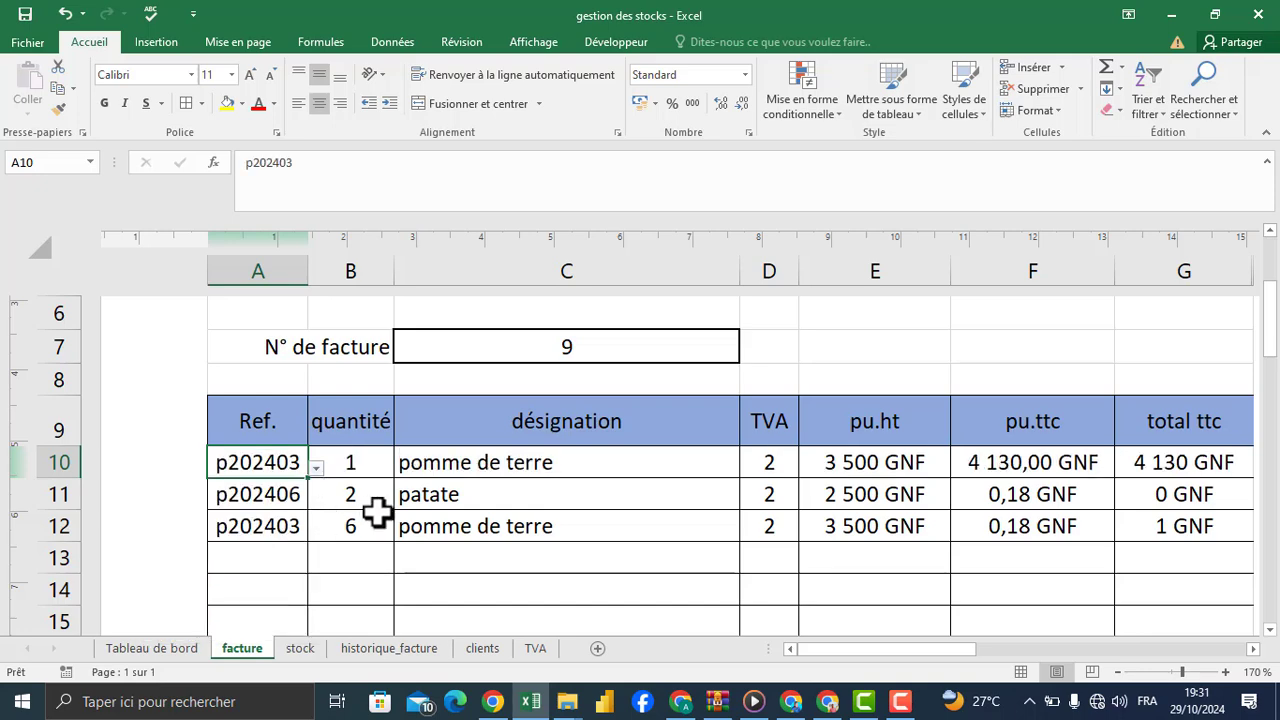
click(355, 485)
click(282, 463)
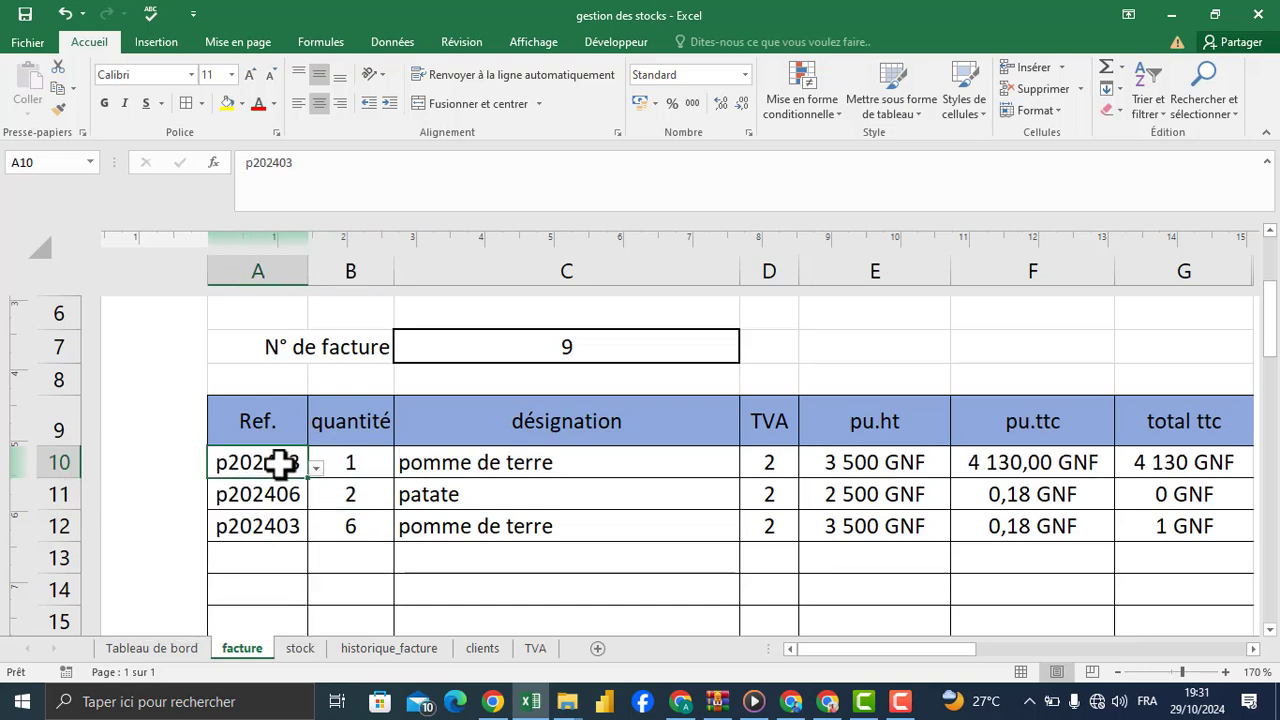
key(Delete)
Step: Fill the B10 quantity formula down to B41 and test it by choosing reference p202403 in A37
click(370, 455)
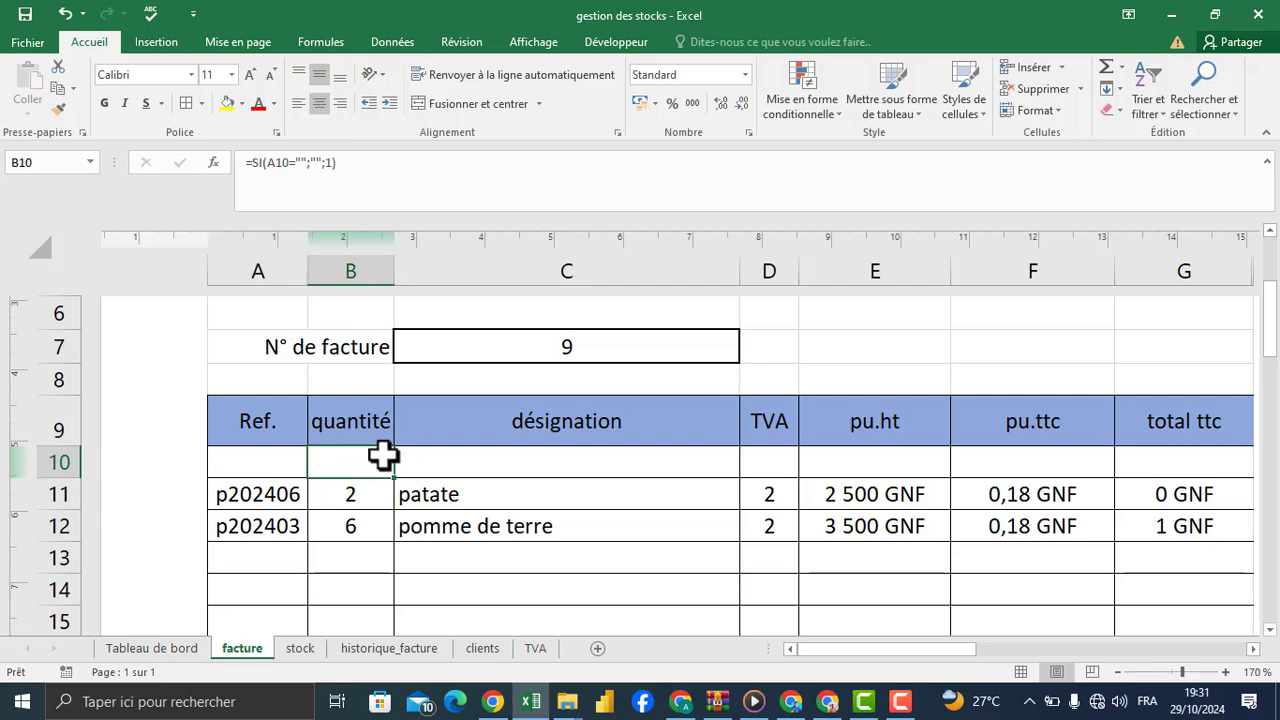
mouse_move(397, 481)
mouse_down()
mouse_move(334, 606)
mouse_move(334, 646)
mouse_move(348, 656)
mouse_move(354, 520)
mouse_up()
click(272, 375)
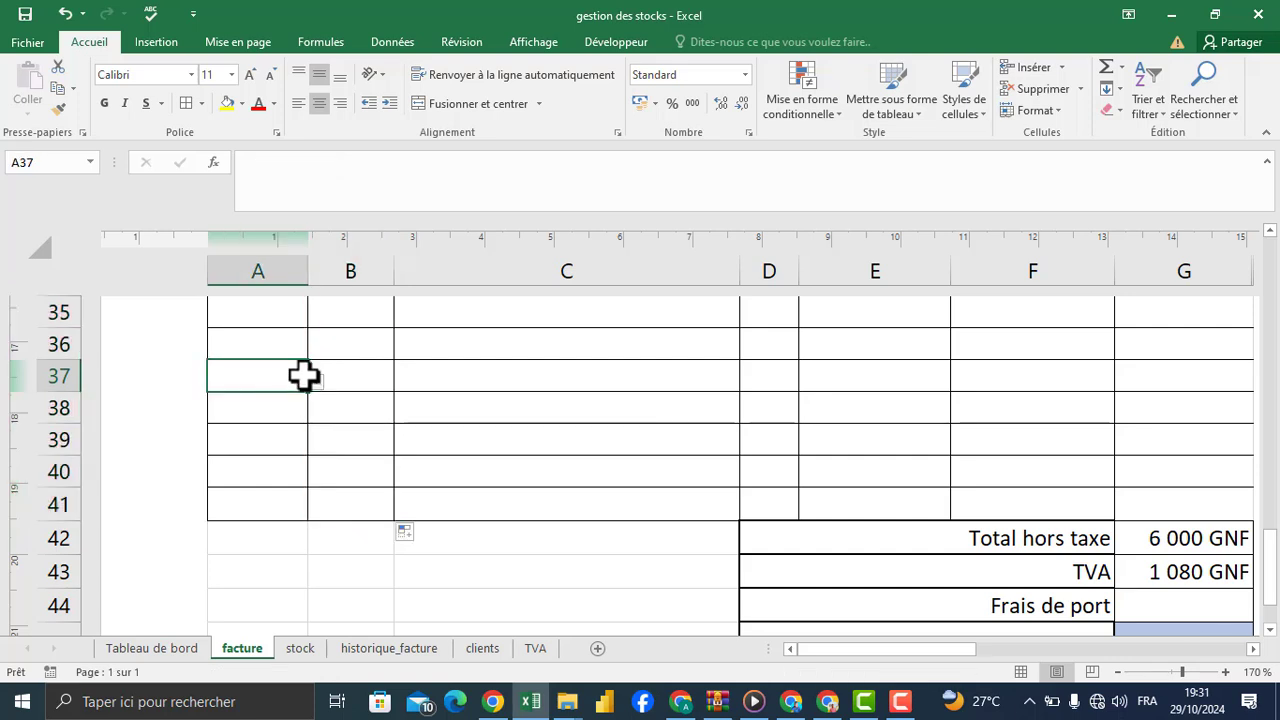
click(315, 382)
click(207, 486)
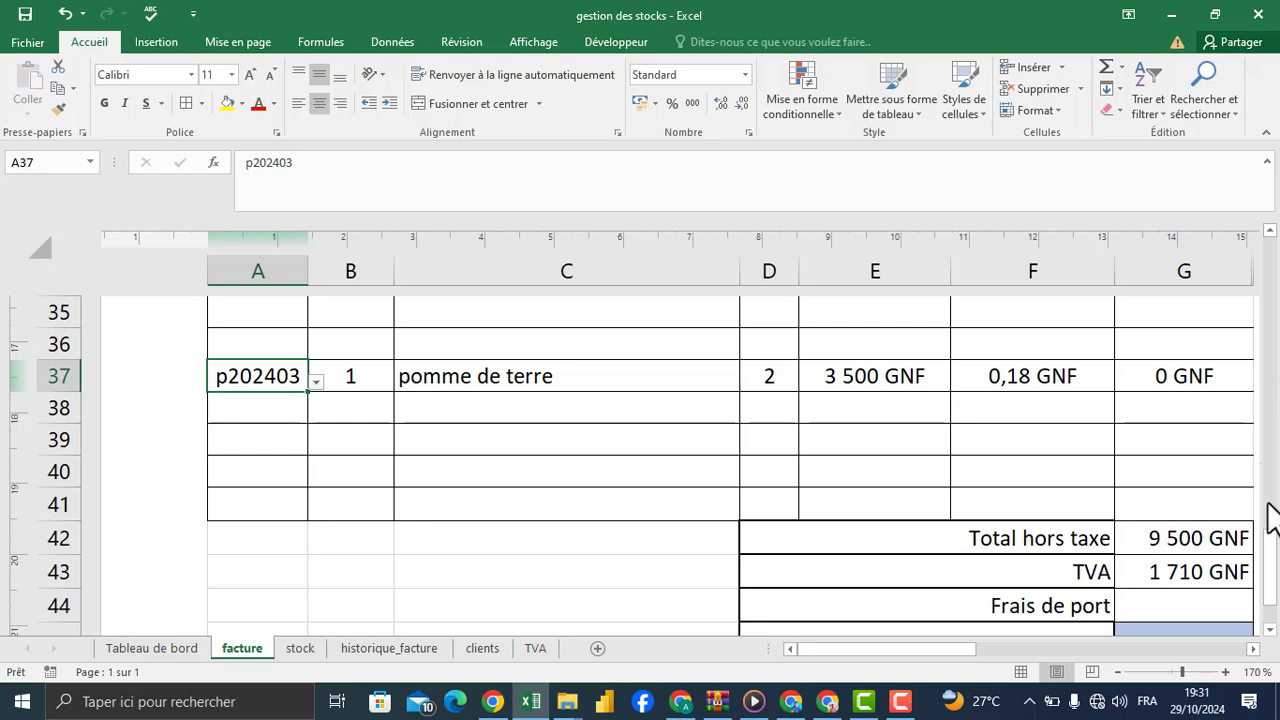
Step: Choose reference p202403 for the first invoice line in A10
drag(1269, 560, 1268, 300)
click(298, 528)
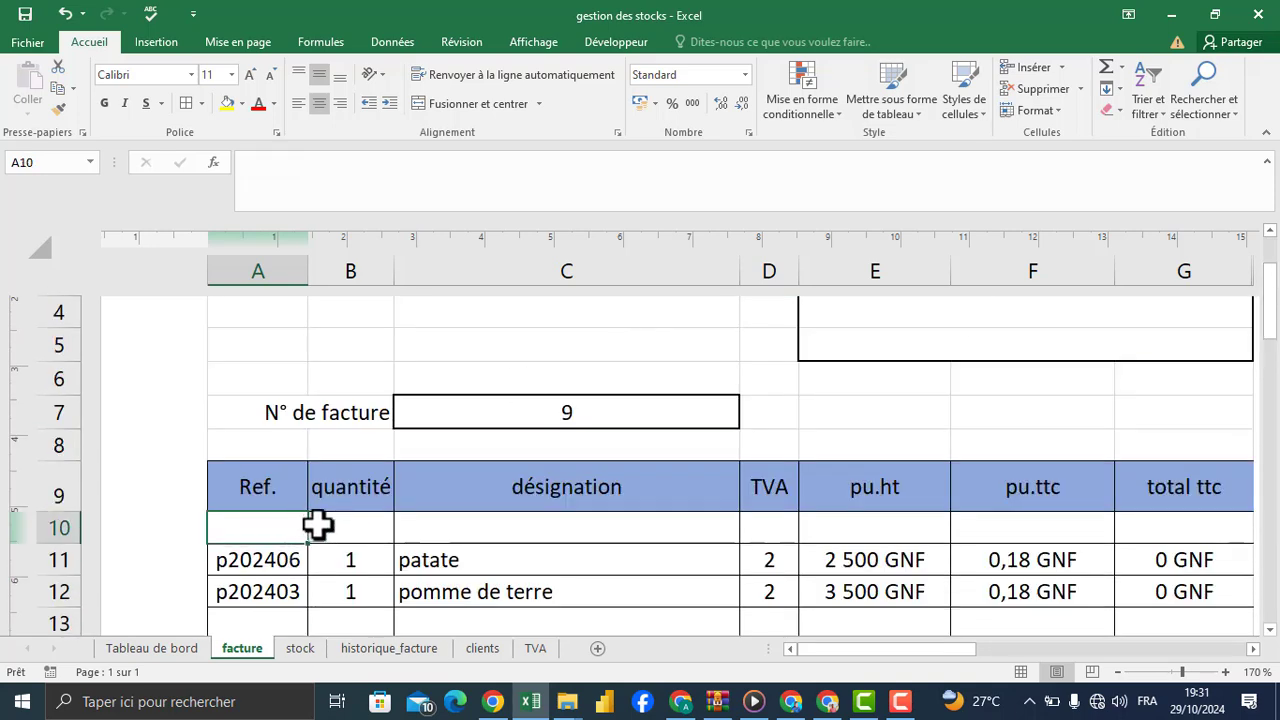
click(316, 534)
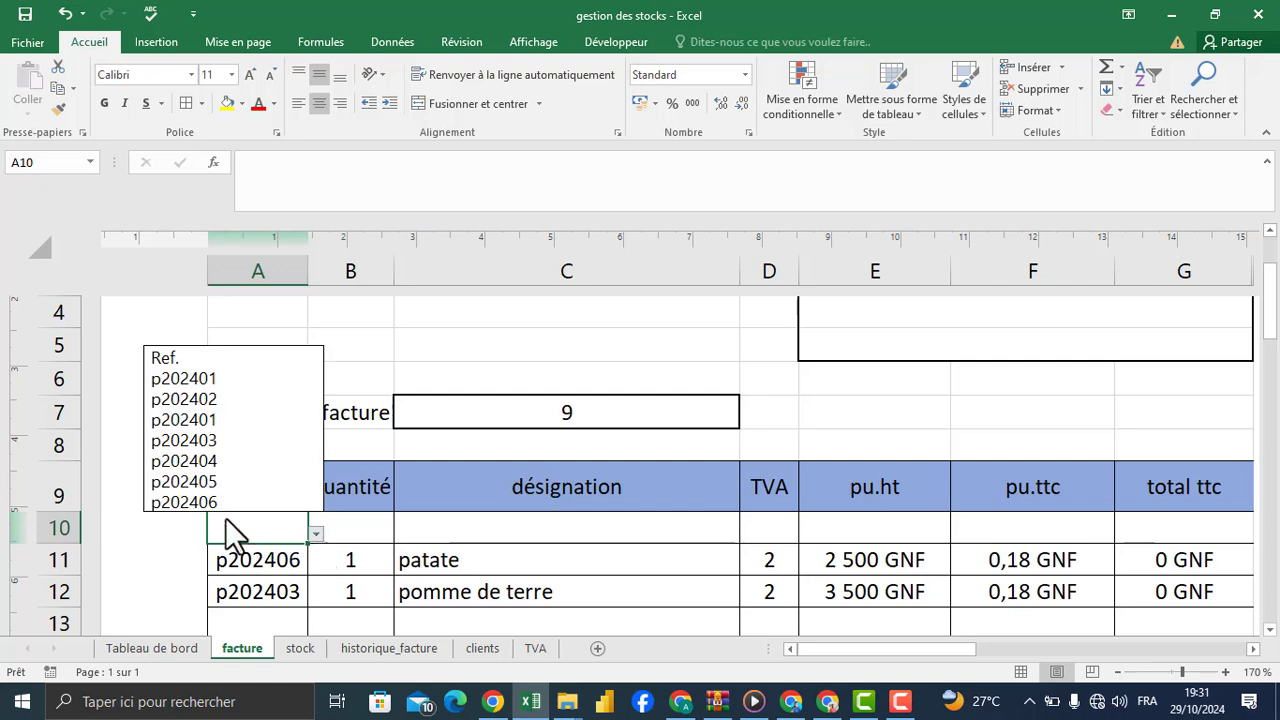
click(215, 438)
Step: Add two invoice lines by choosing reference p202404 in A13 and p202405 in A14
drag(1270, 362, 1270, 392)
click(274, 407)
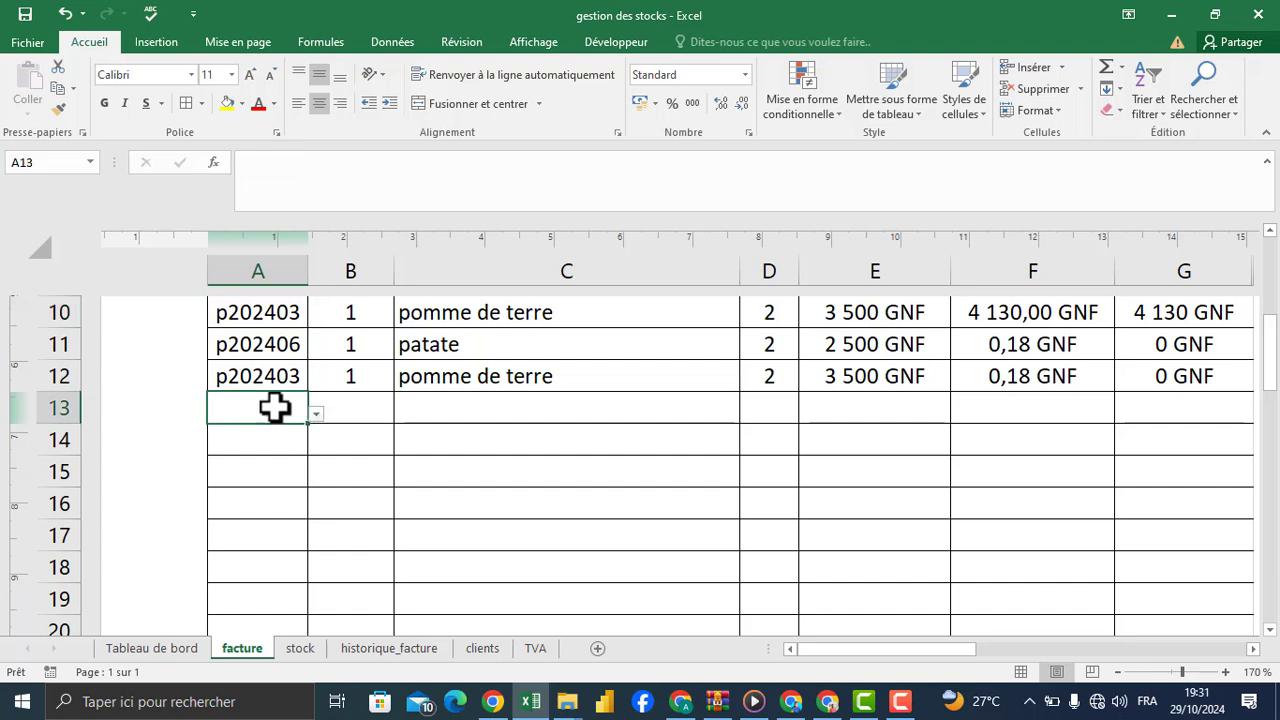
click(316, 412)
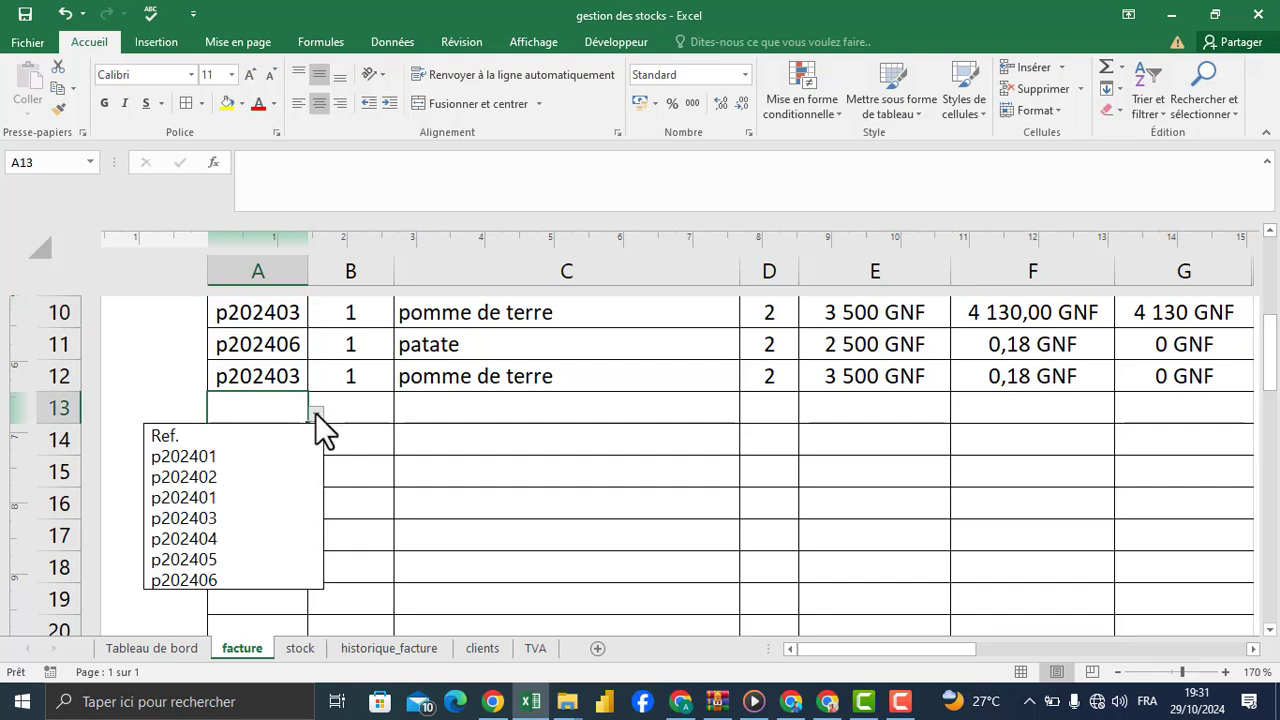
click(204, 536)
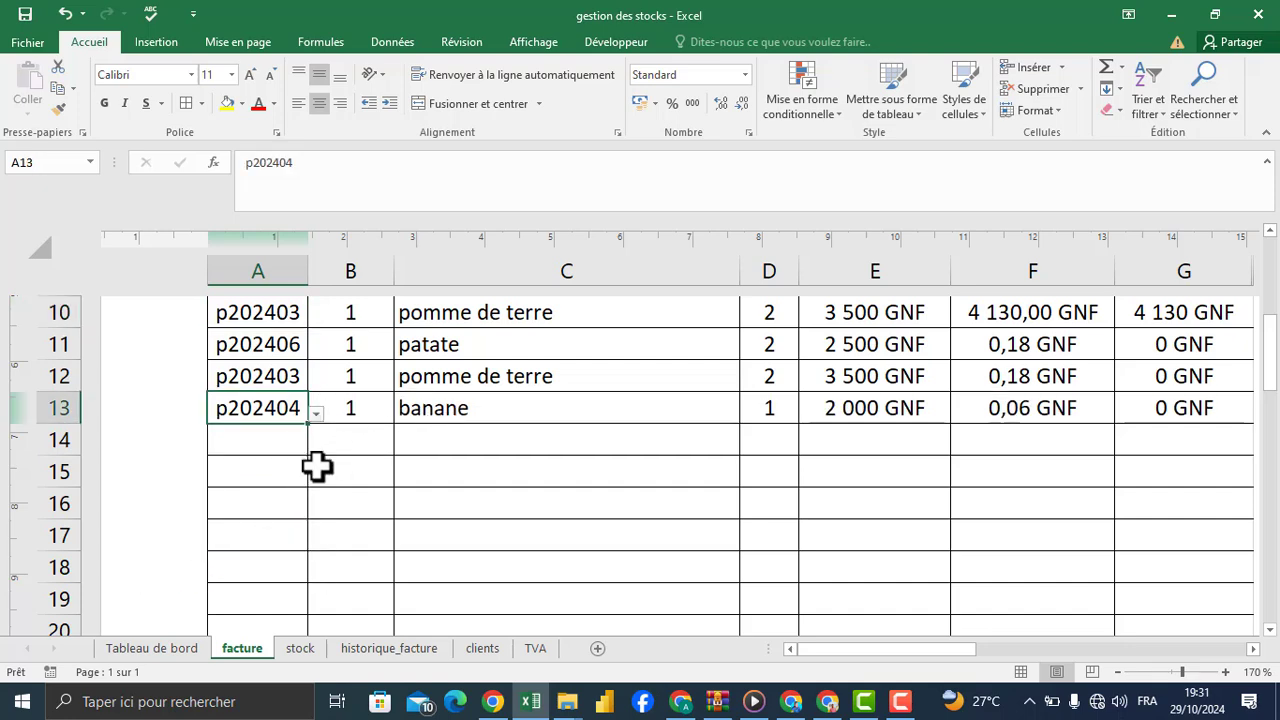
click(271, 449)
click(314, 460)
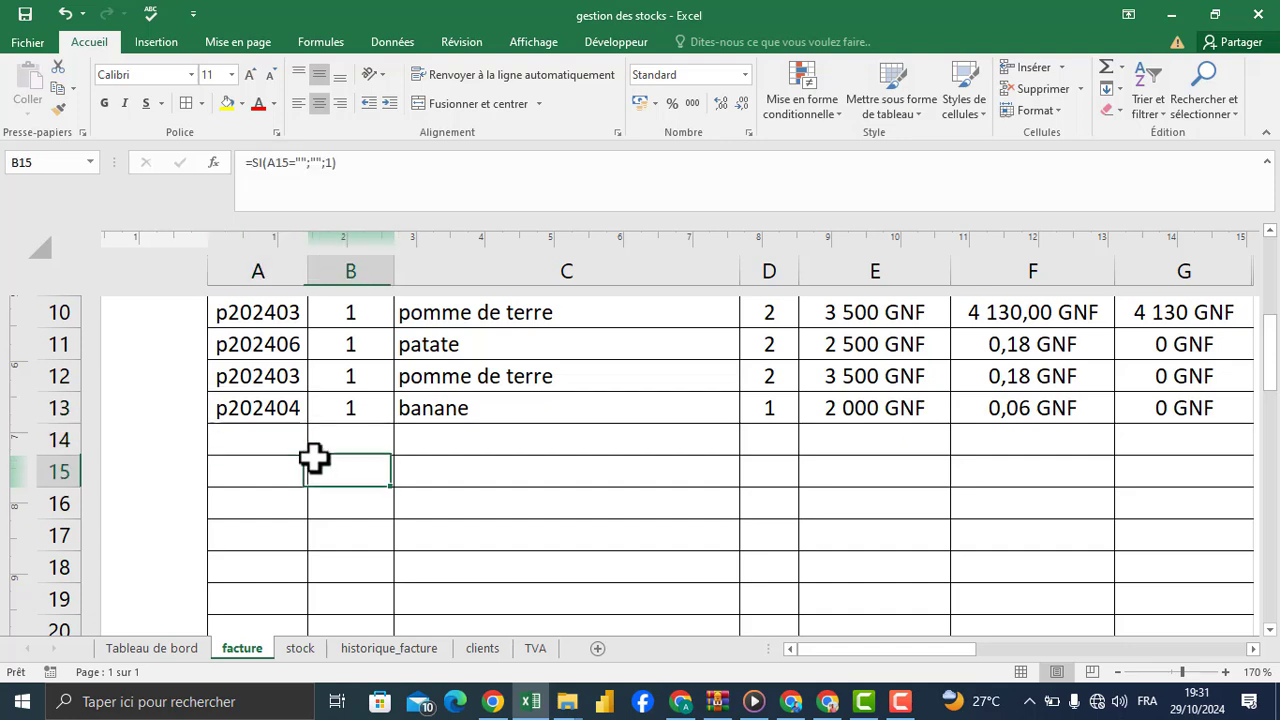
click(291, 441)
click(315, 446)
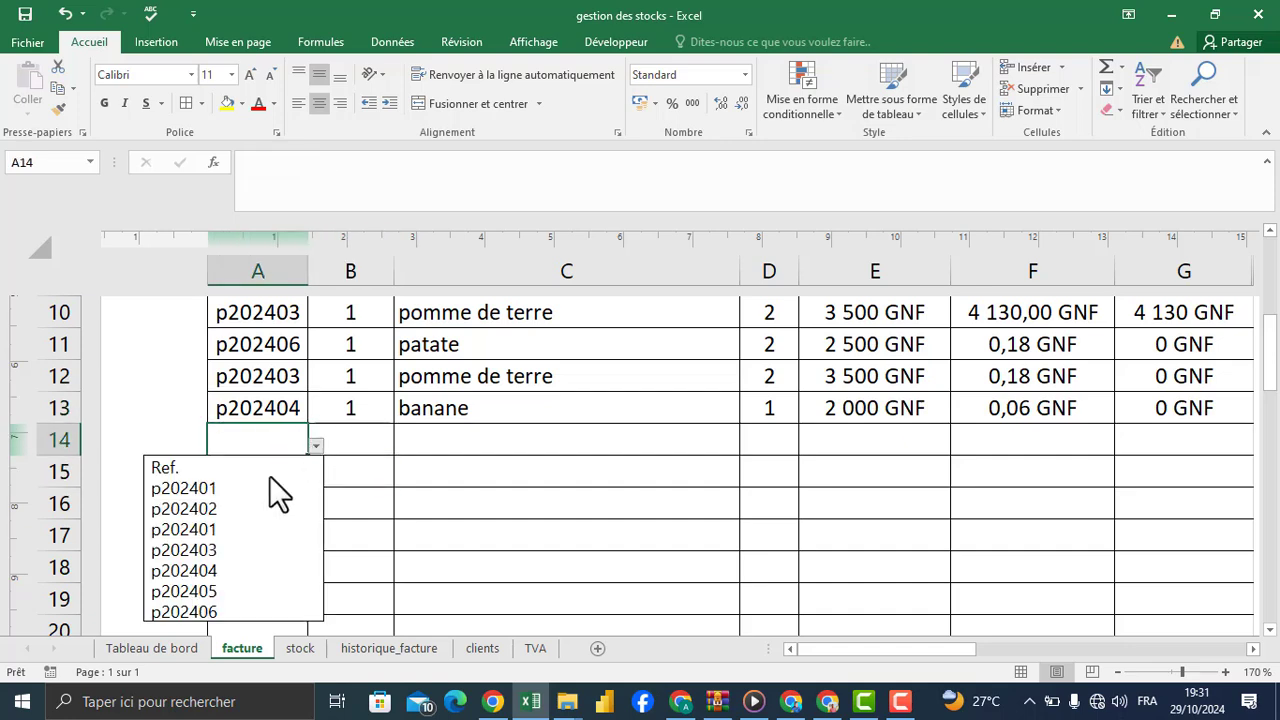
click(220, 590)
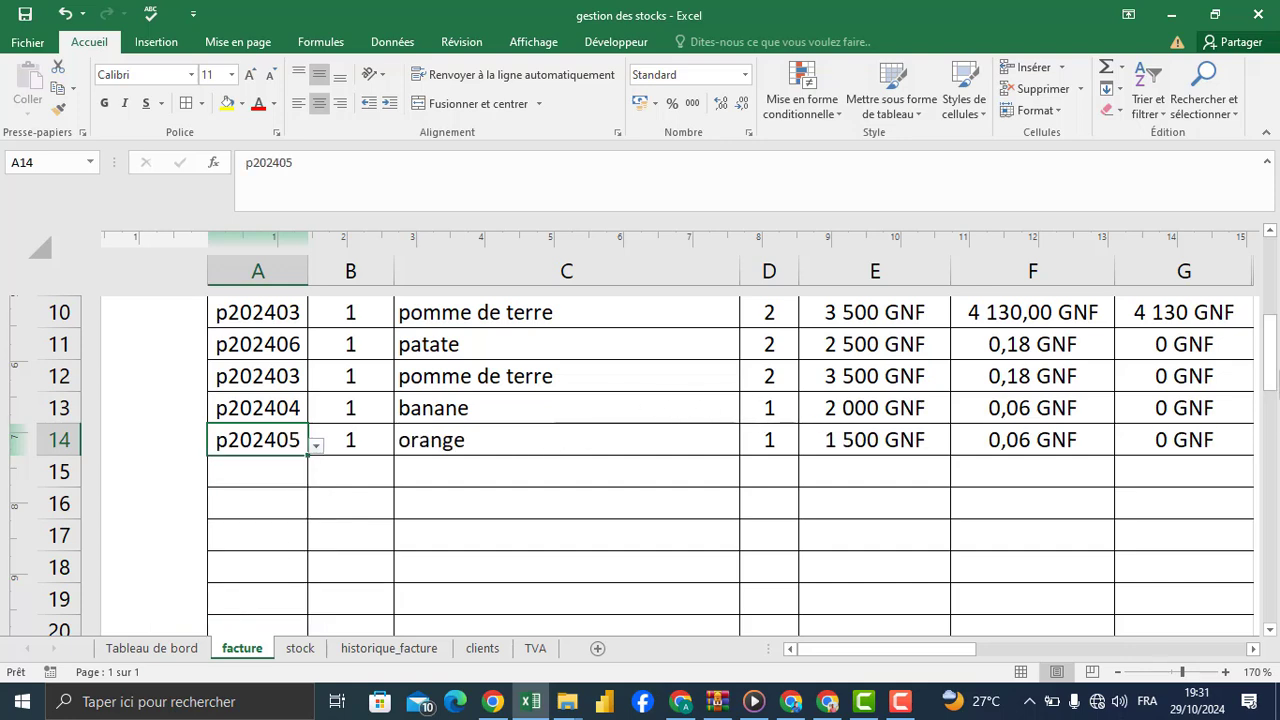
Step: Set the orange quantity in B14 to 6
drag(1274, 400, 1273, 375)
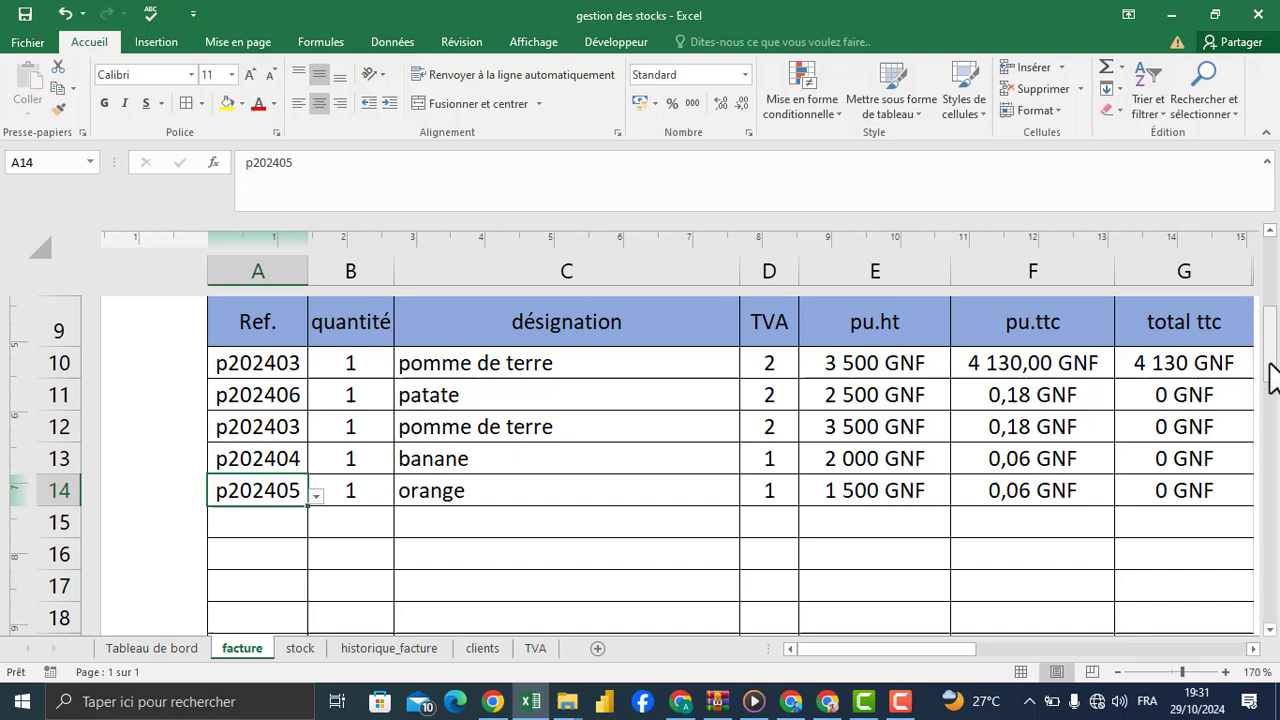
click(360, 478)
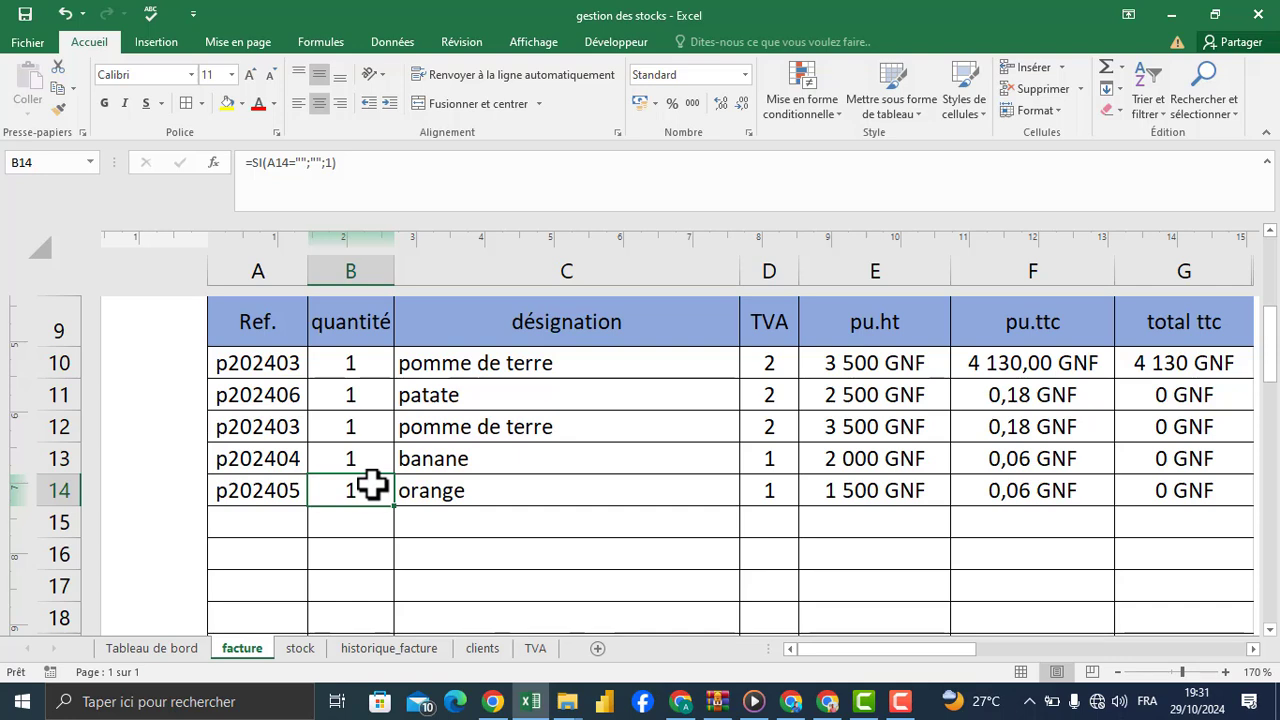
text(6)
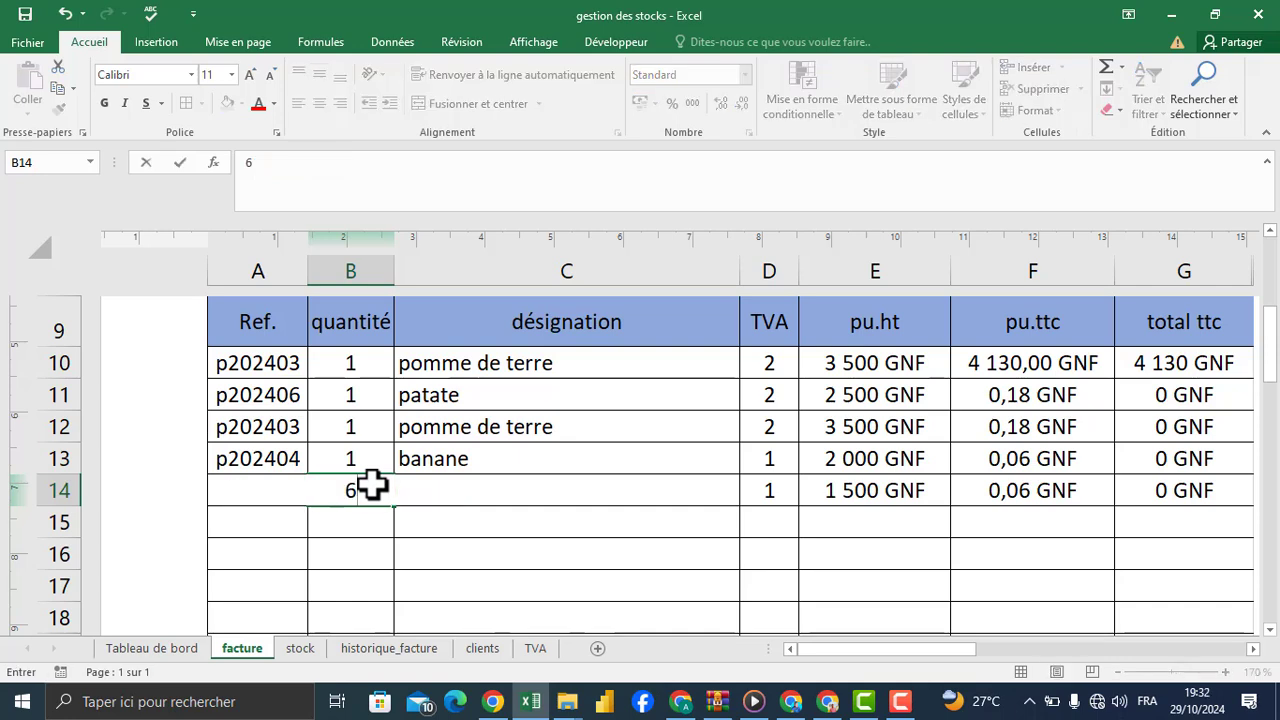
key(Return)
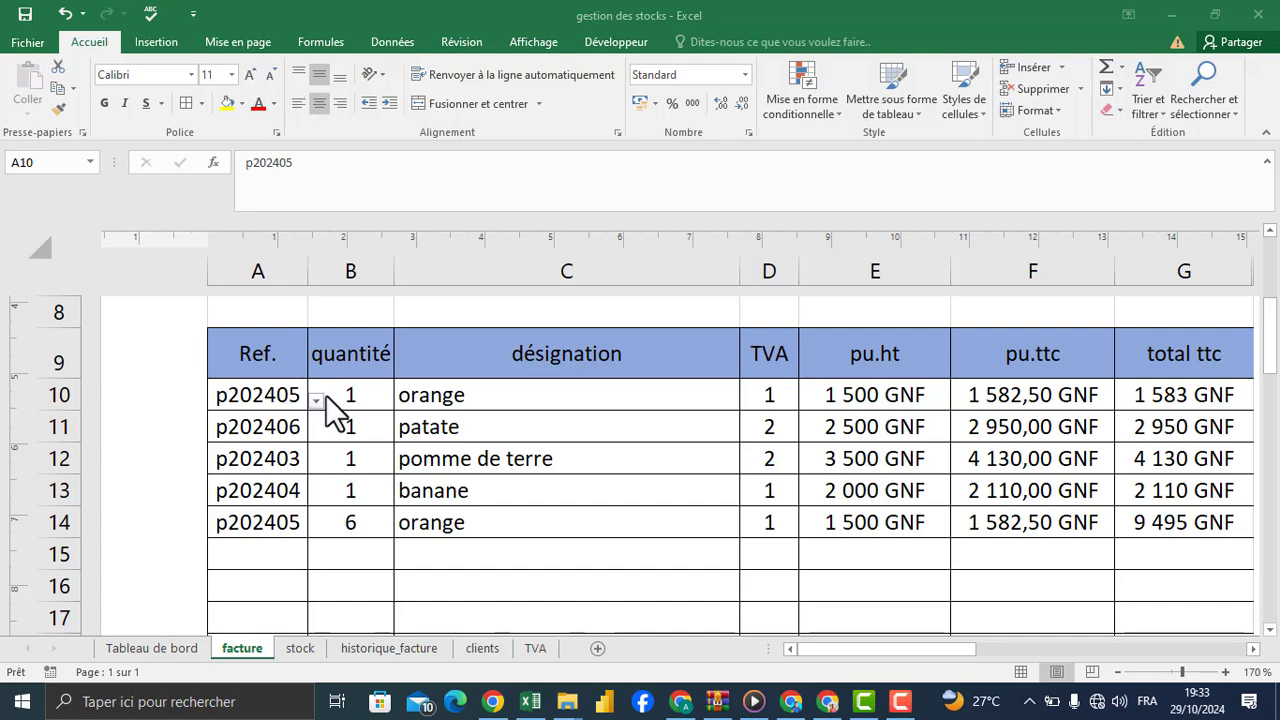
Step: Check the formulas in the empty row 15 and choose reference p202403 in A15
click(254, 556)
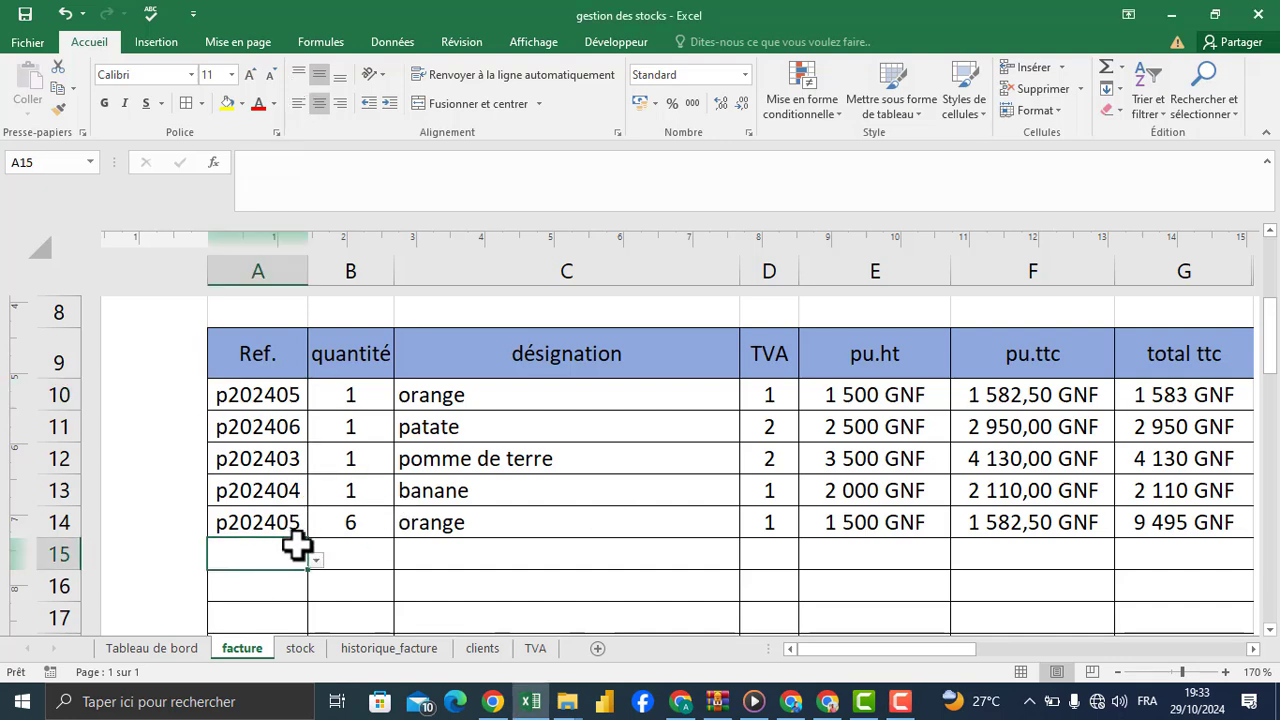
click(380, 560)
click(533, 563)
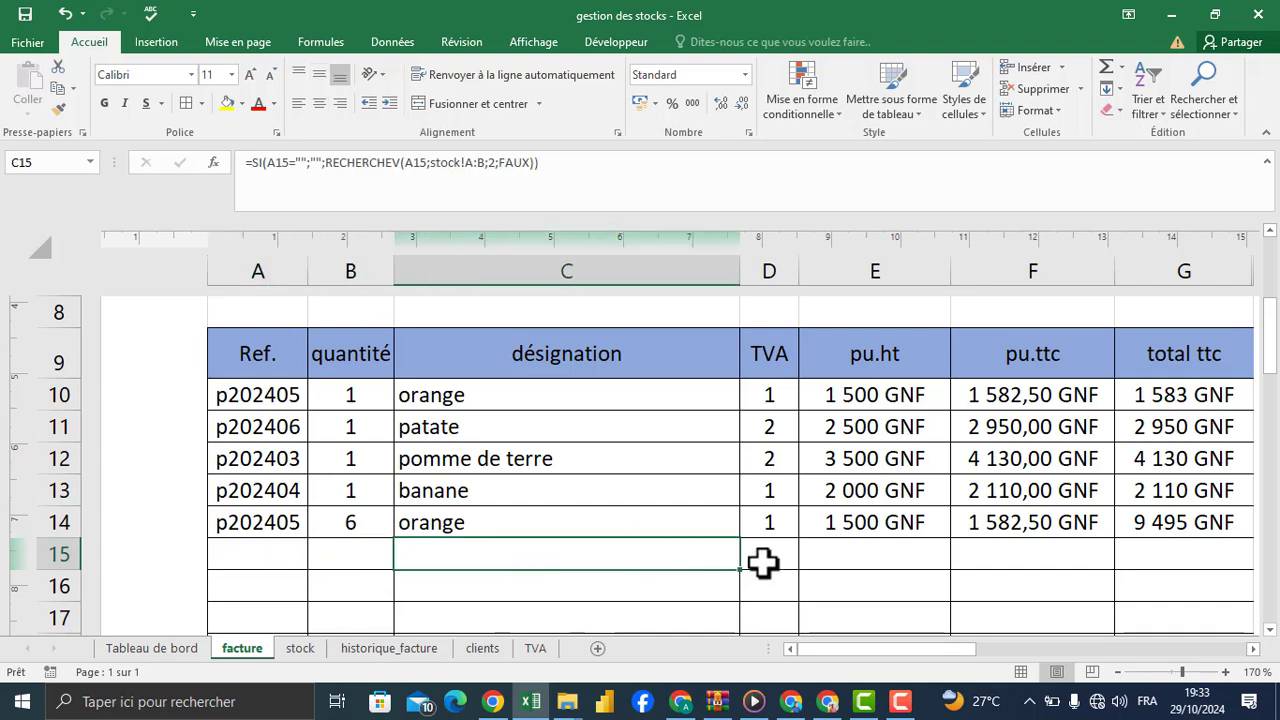
click(262, 550)
click(316, 560)
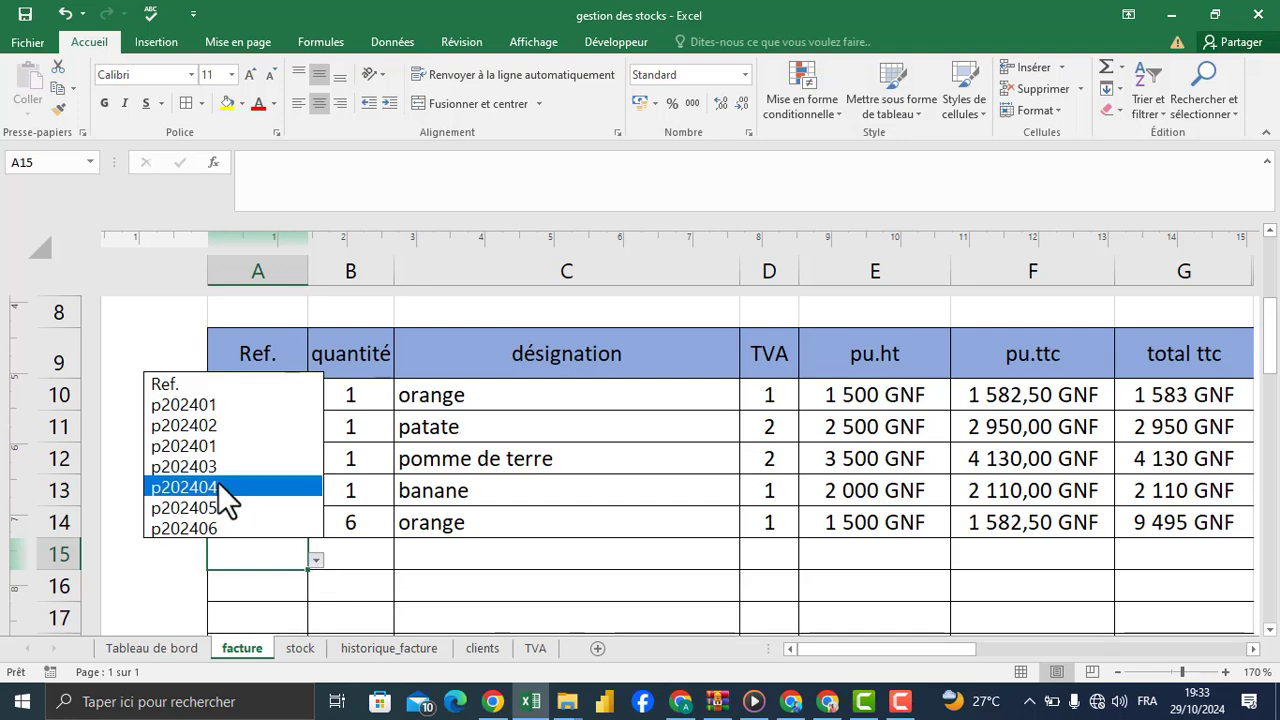
click(219, 462)
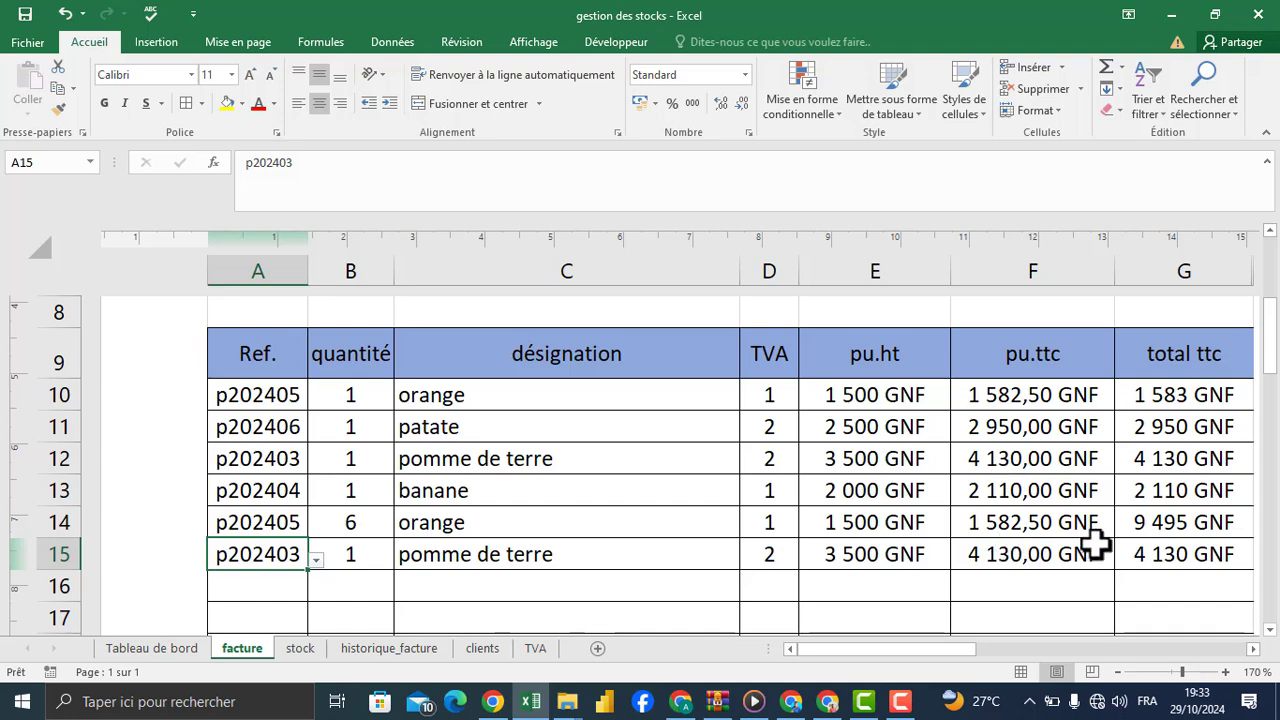
Step: Add an invoice line in row 16 with reference p202403 and a quantity of 5
click(283, 590)
click(316, 592)
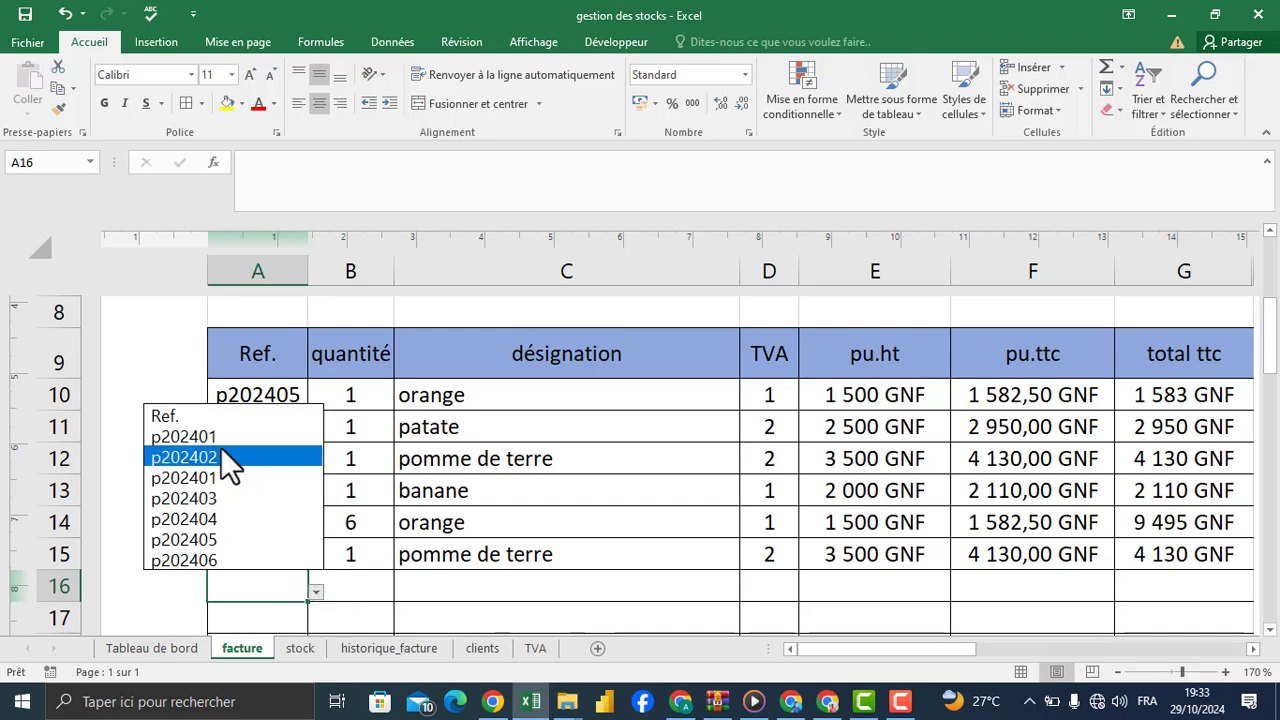
click(218, 498)
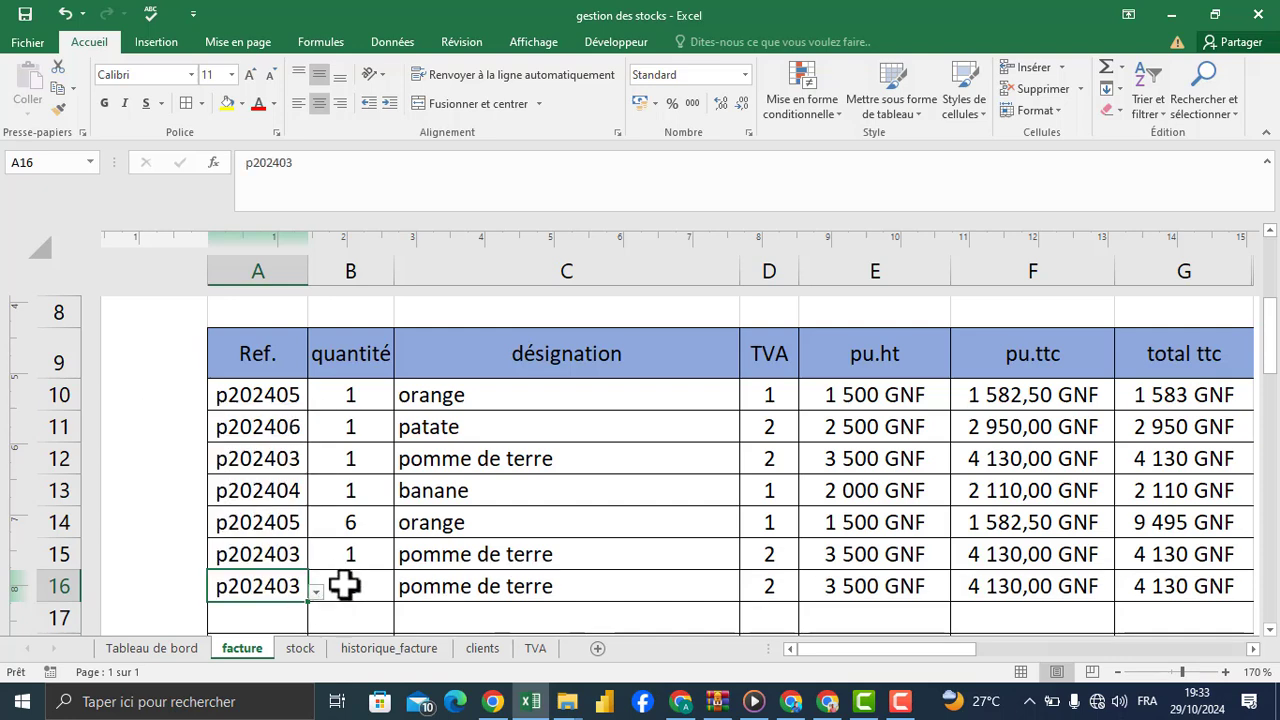
click(345, 586)
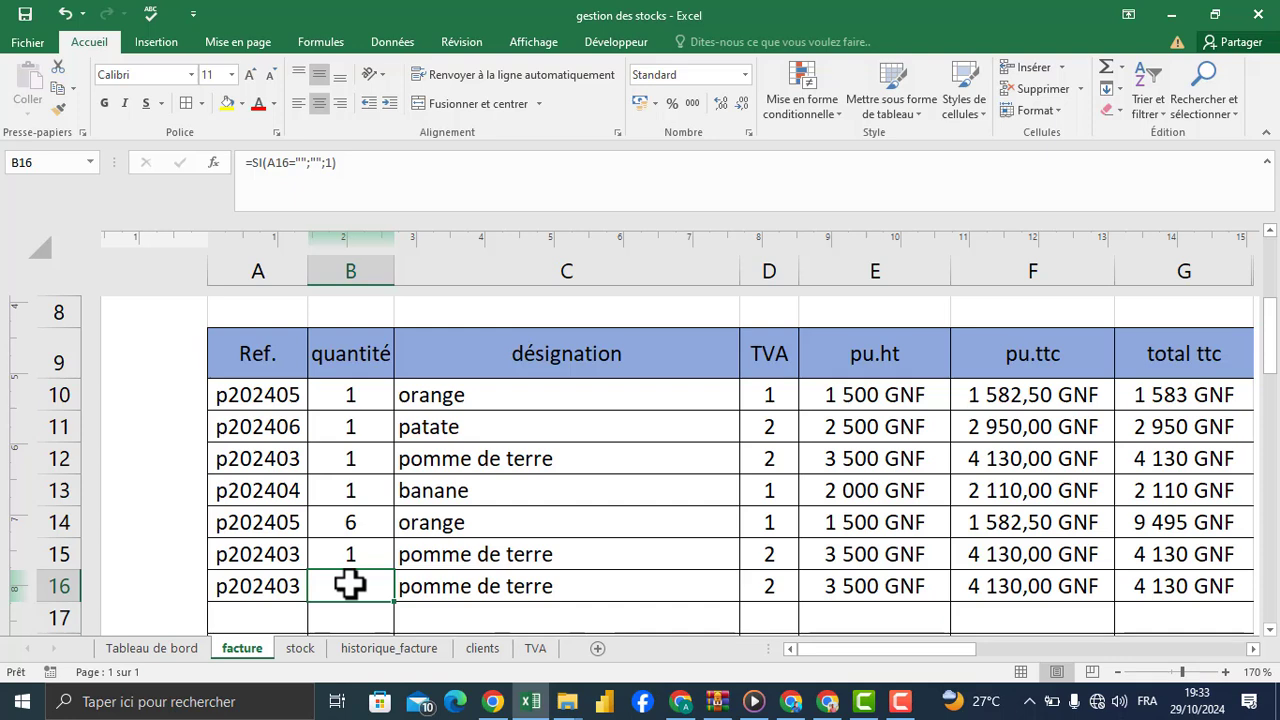
text(5)
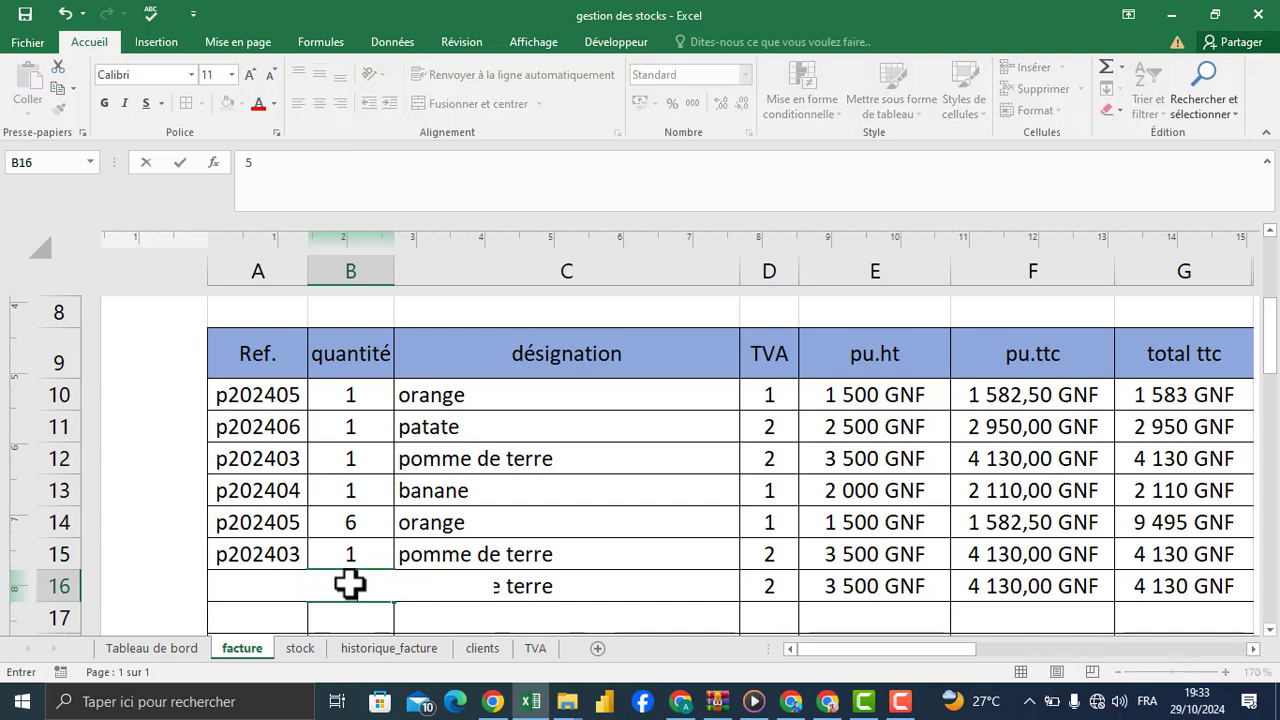
key(Return)
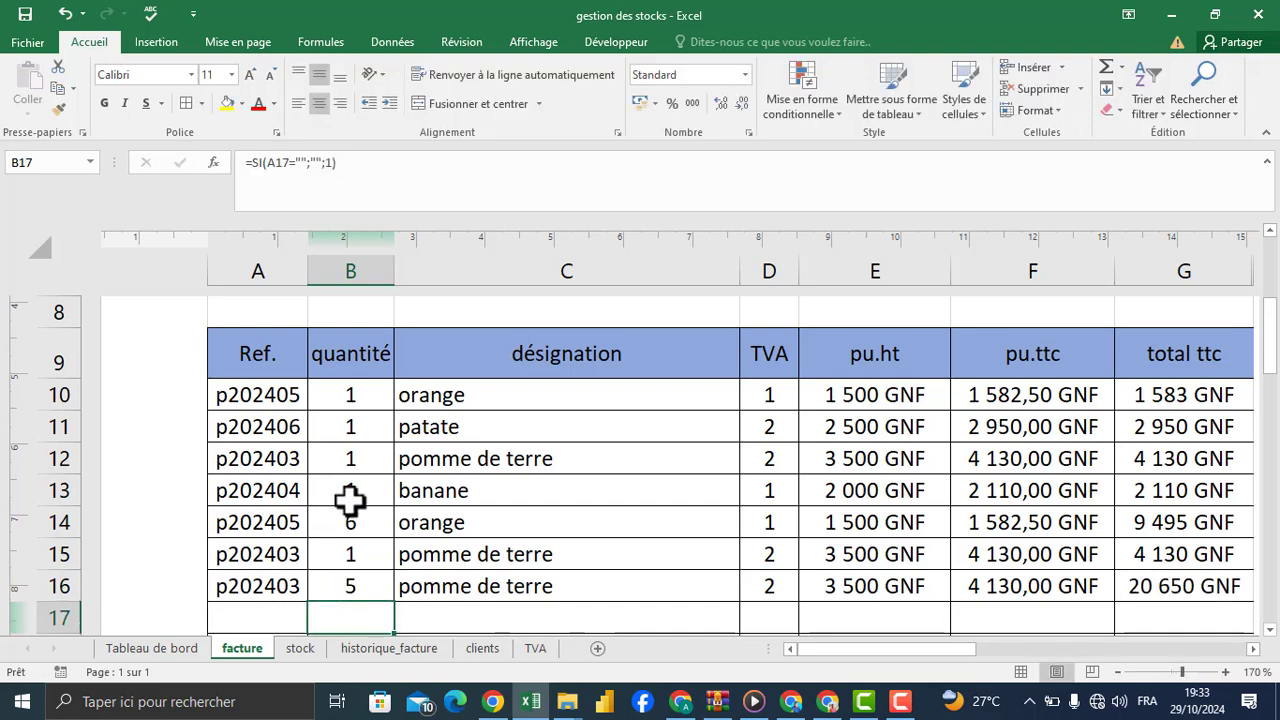
Step: Set the patate quantity in B11 to 8
click(351, 433)
text(8)
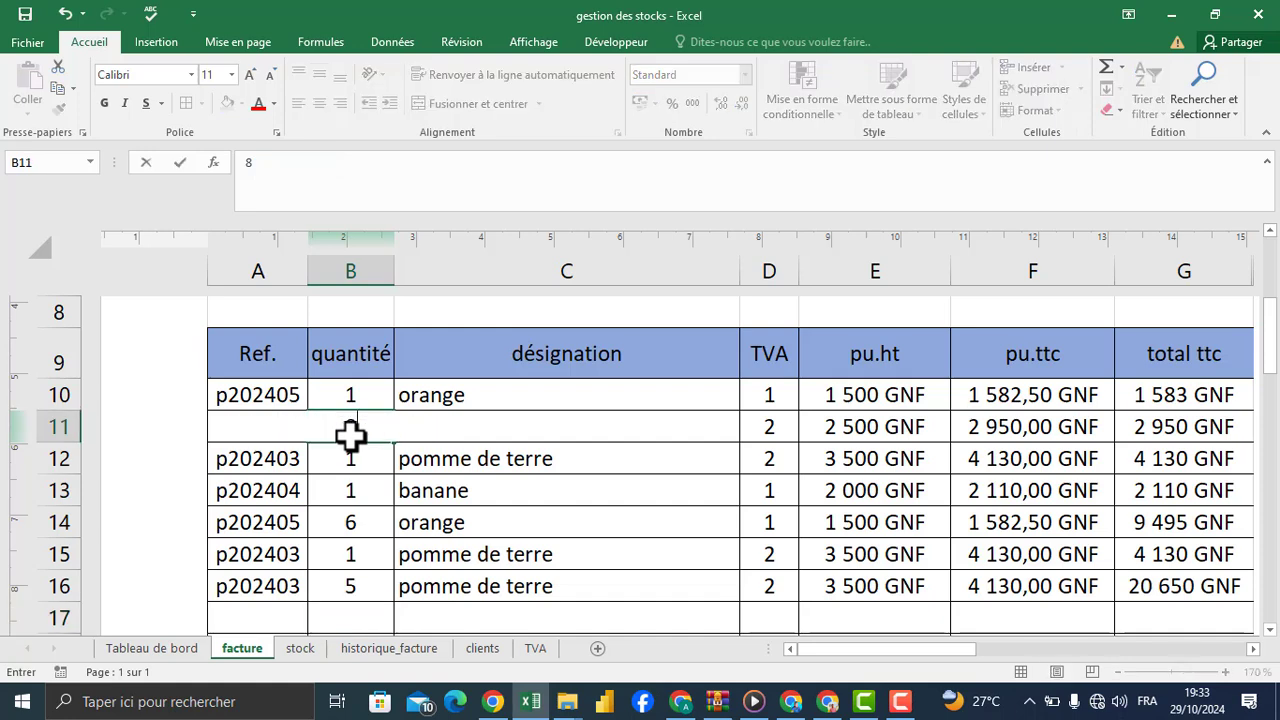
key(Return)
Step: Add an invoice line in row 17 with reference p202404 and a quantity of 15
drag(1275, 405, 1272, 410)
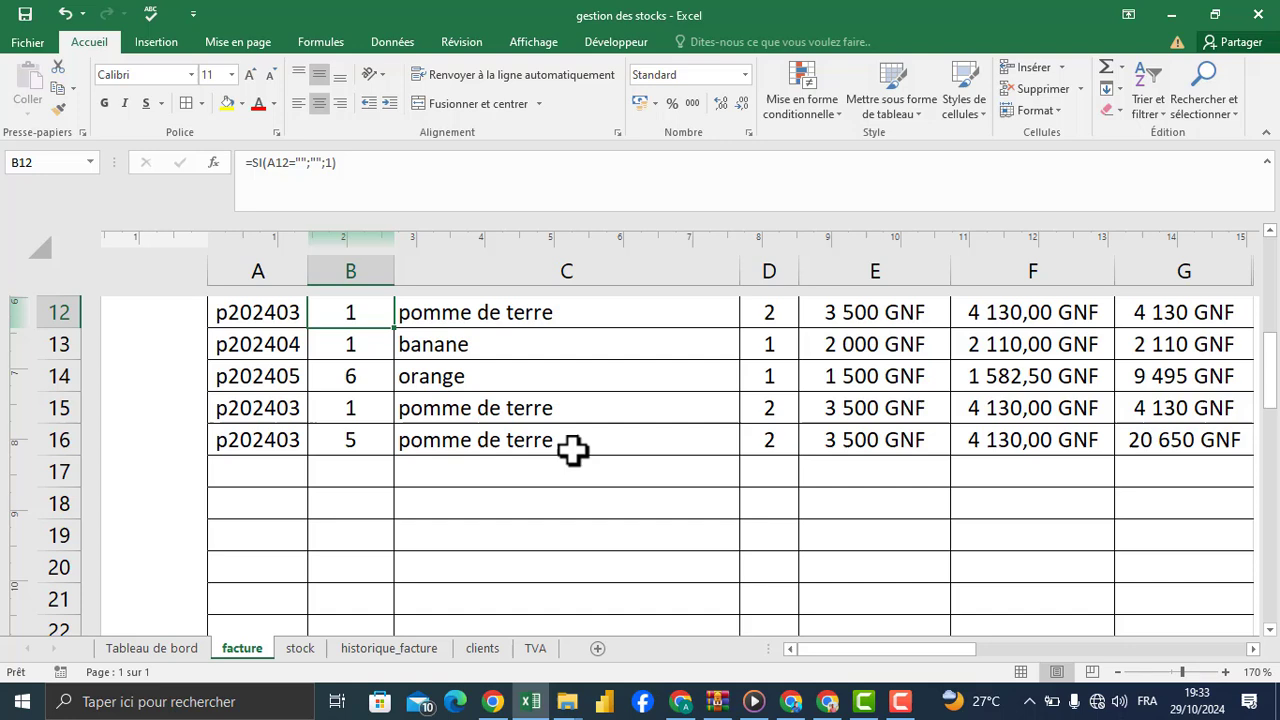
click(268, 478)
click(315, 479)
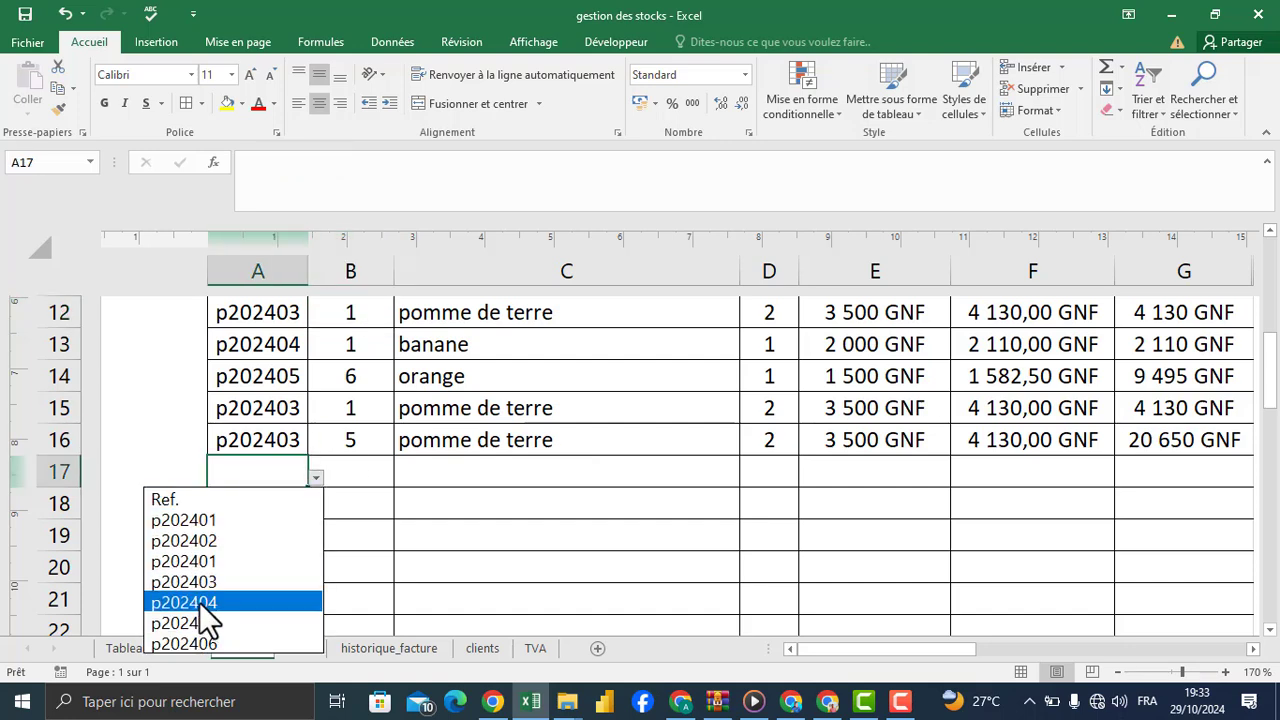
click(199, 602)
click(366, 477)
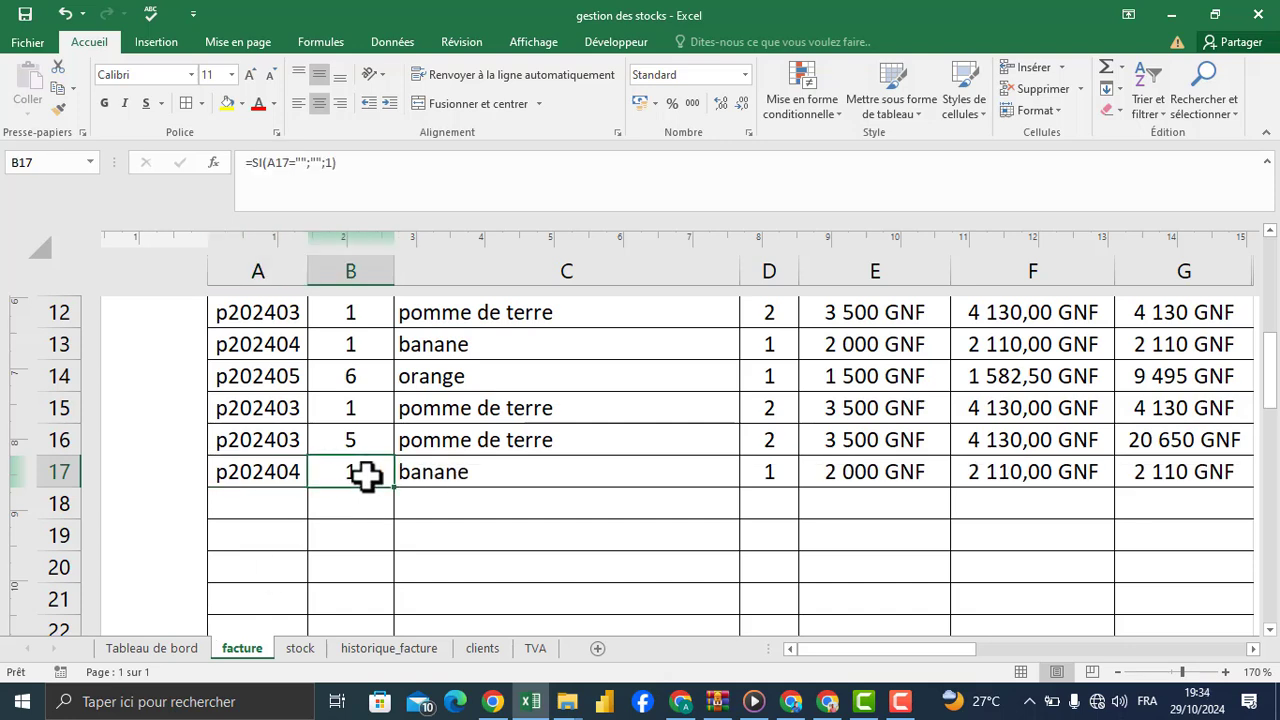
text(15)
key(Return)
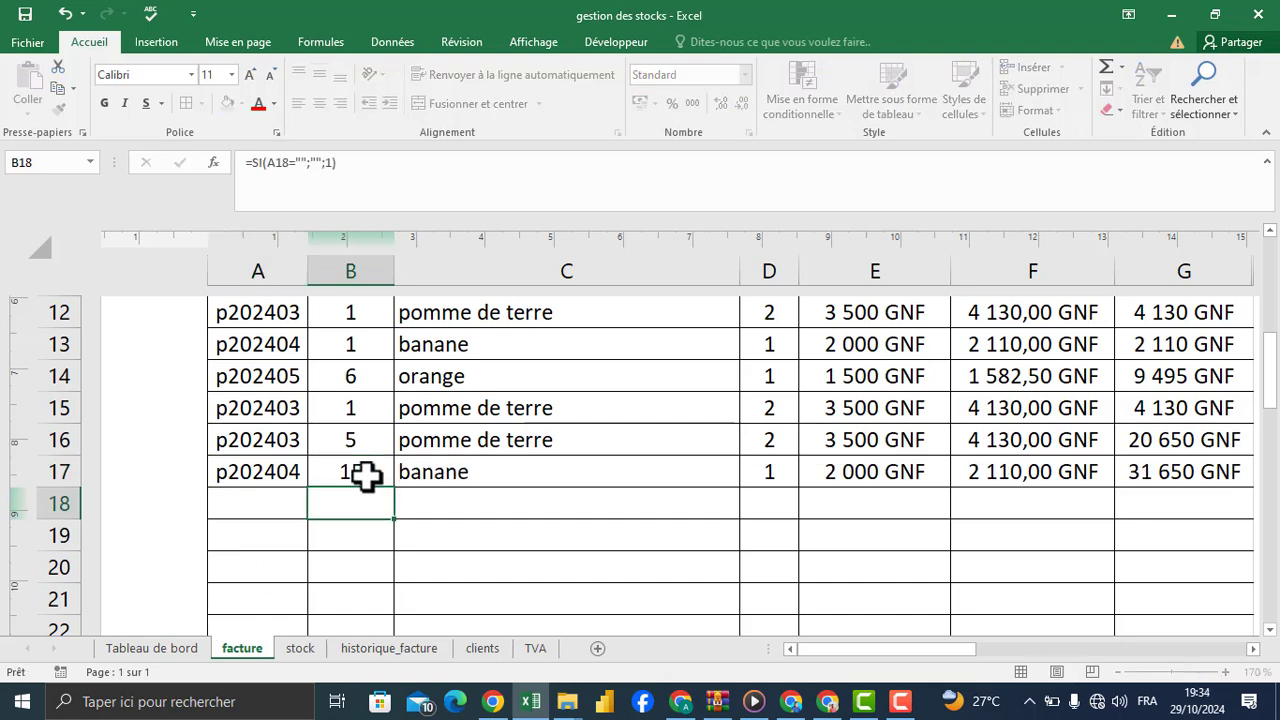